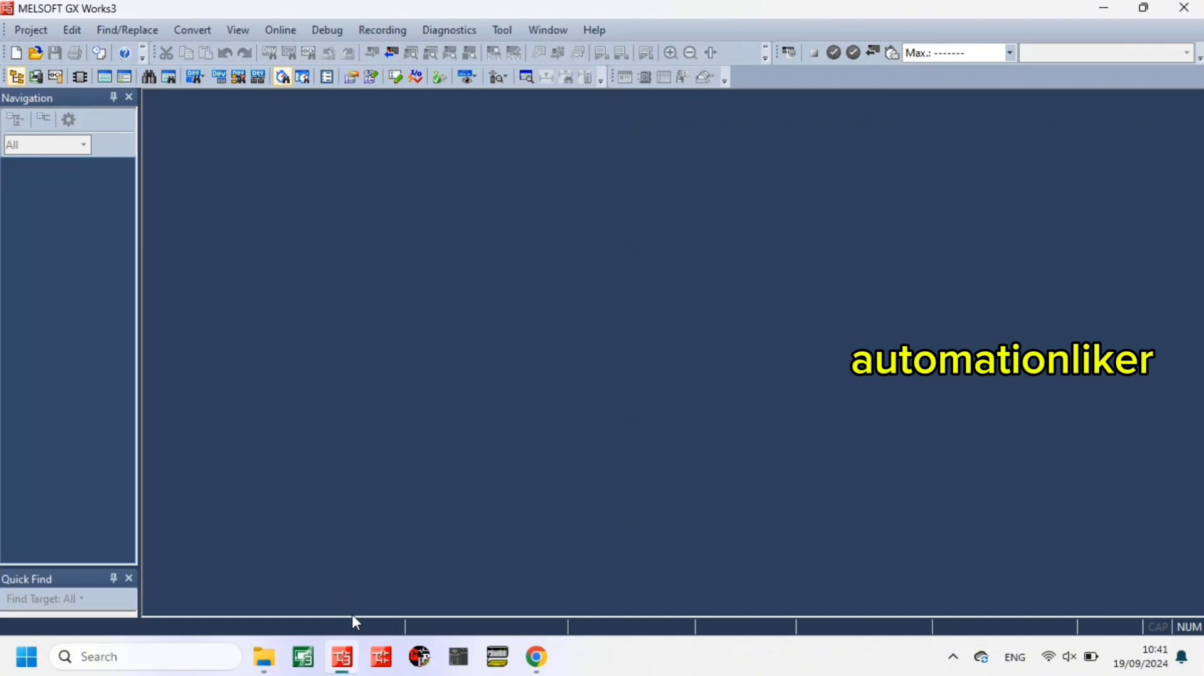
# - Create a new ladder project for the RCPU series with PLC type R32, accepting the default module settings
pyautogui.click(16, 53)
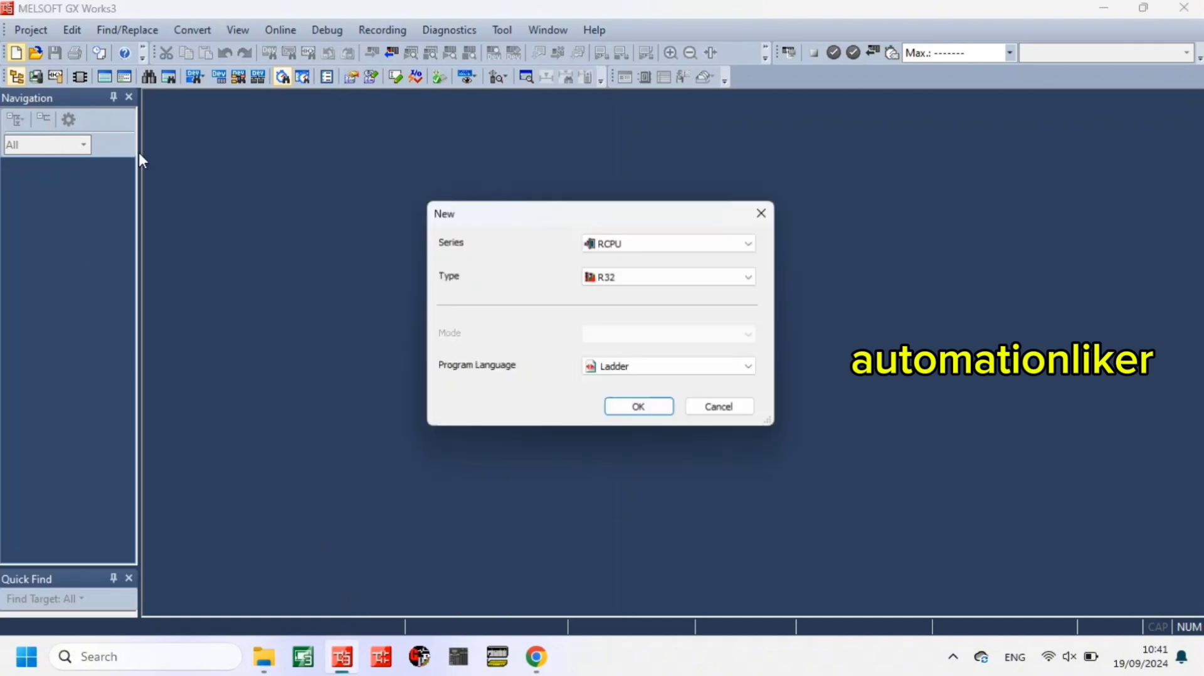
pyautogui.click(626, 242)
pyautogui.click(626, 252)
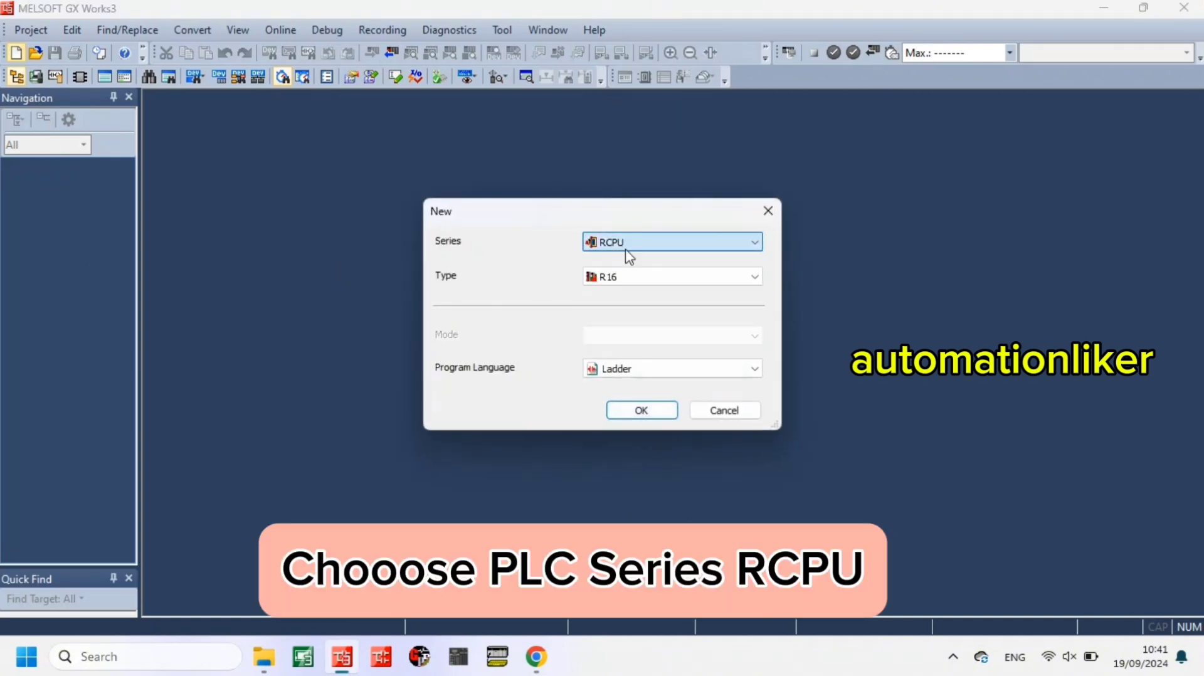
pyautogui.click(629, 278)
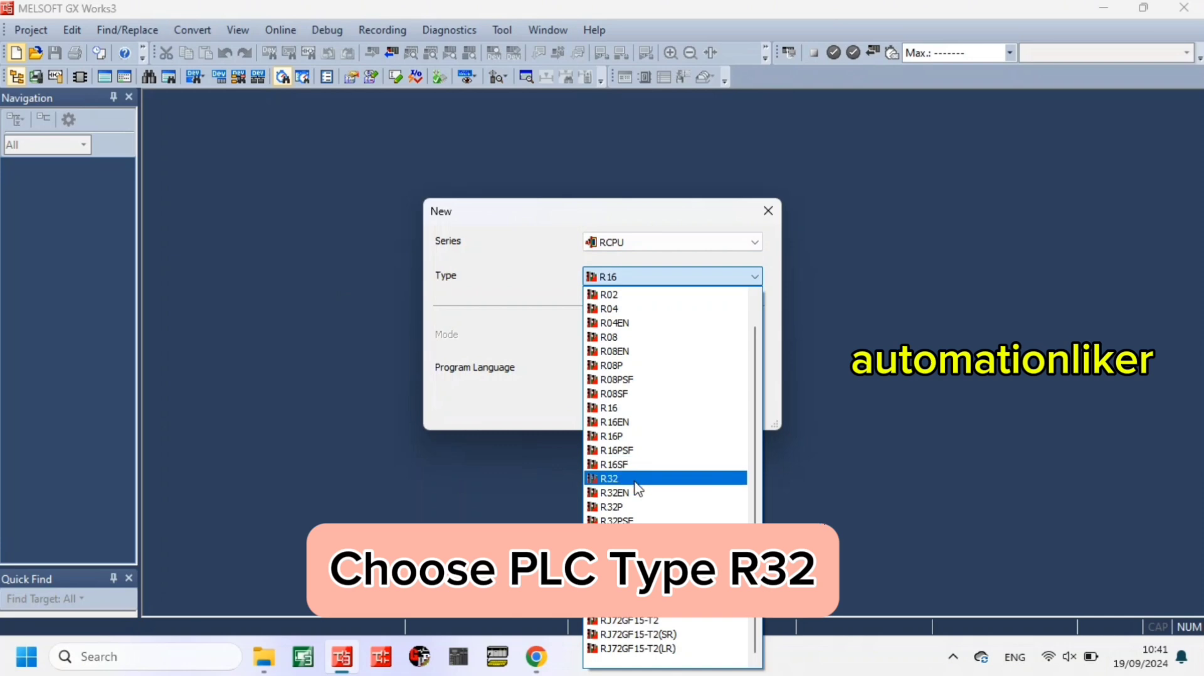
pyautogui.click(633, 478)
pyautogui.click(646, 409)
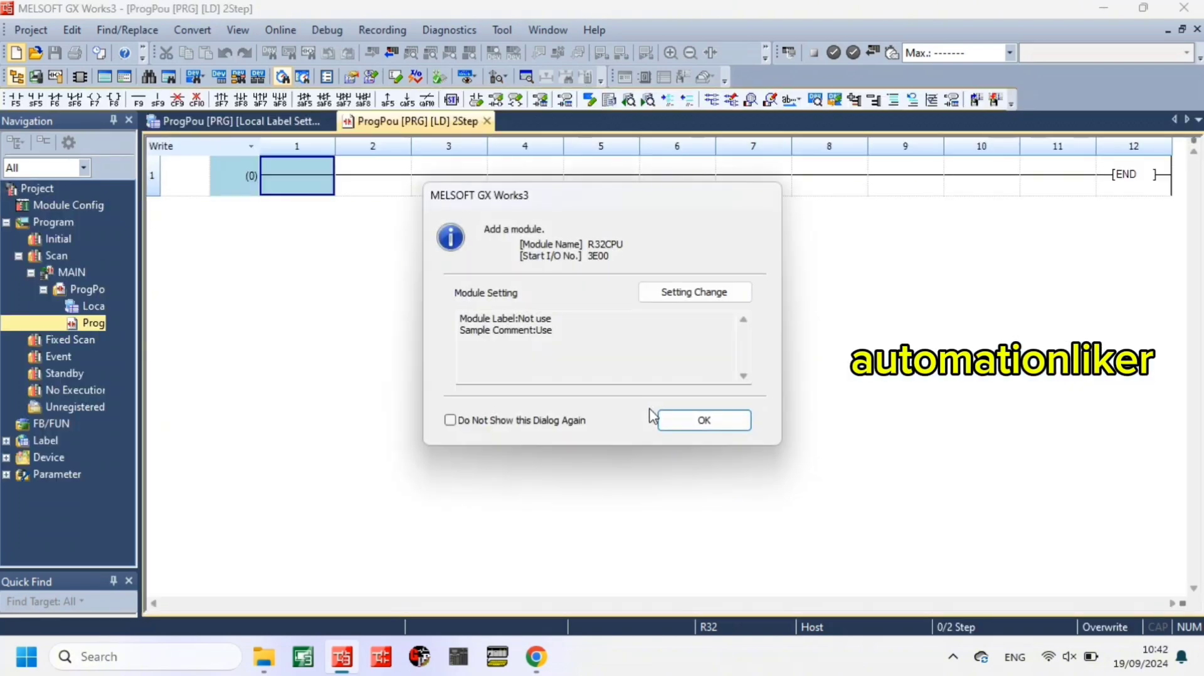
pyautogui.click(694, 421)
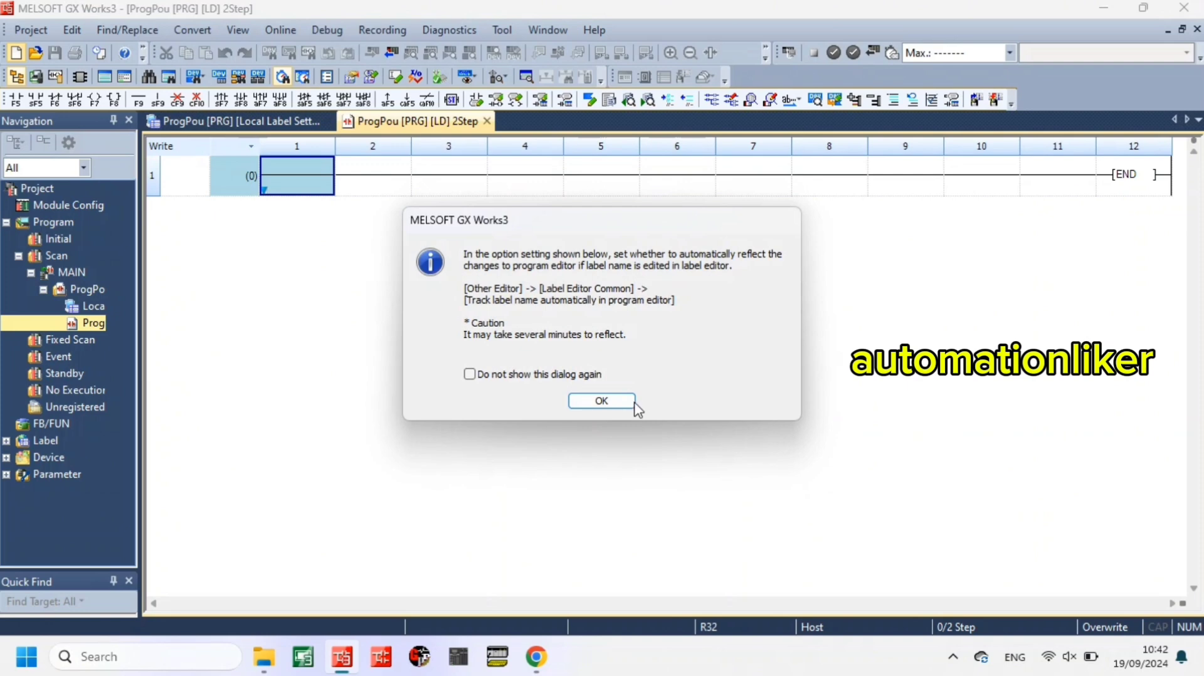
pyautogui.click(637, 408)
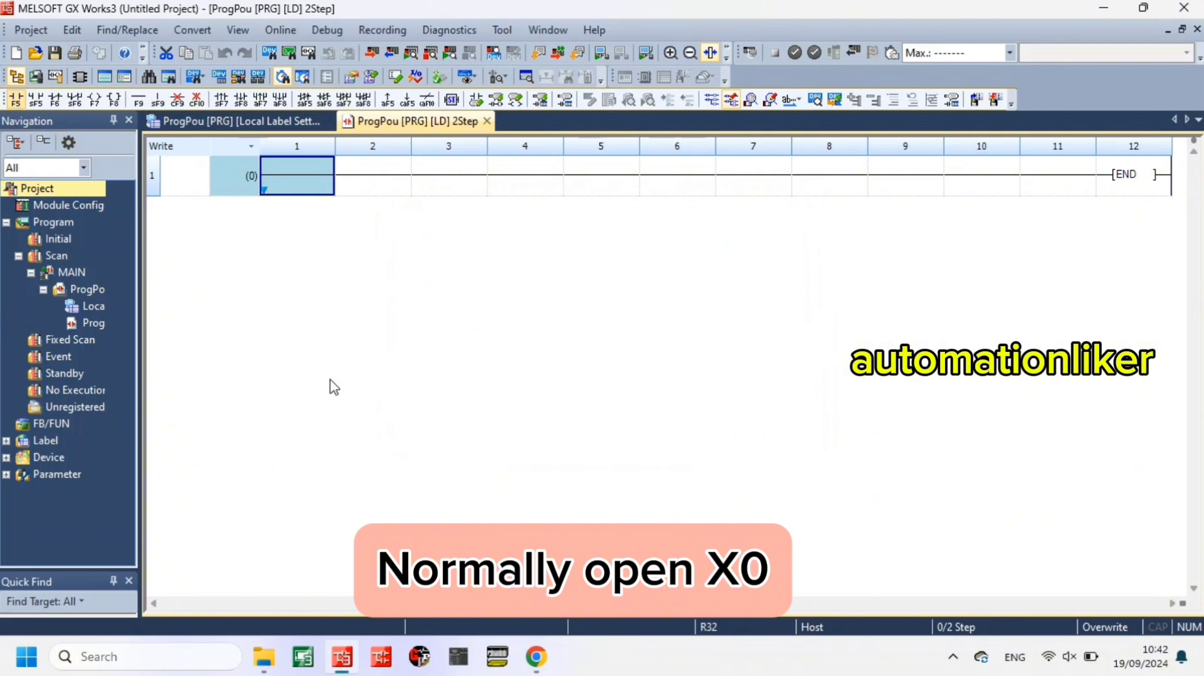
# - Build the first rung with a normally open contact X0 driving output coil Y0
pyautogui.press('F5')
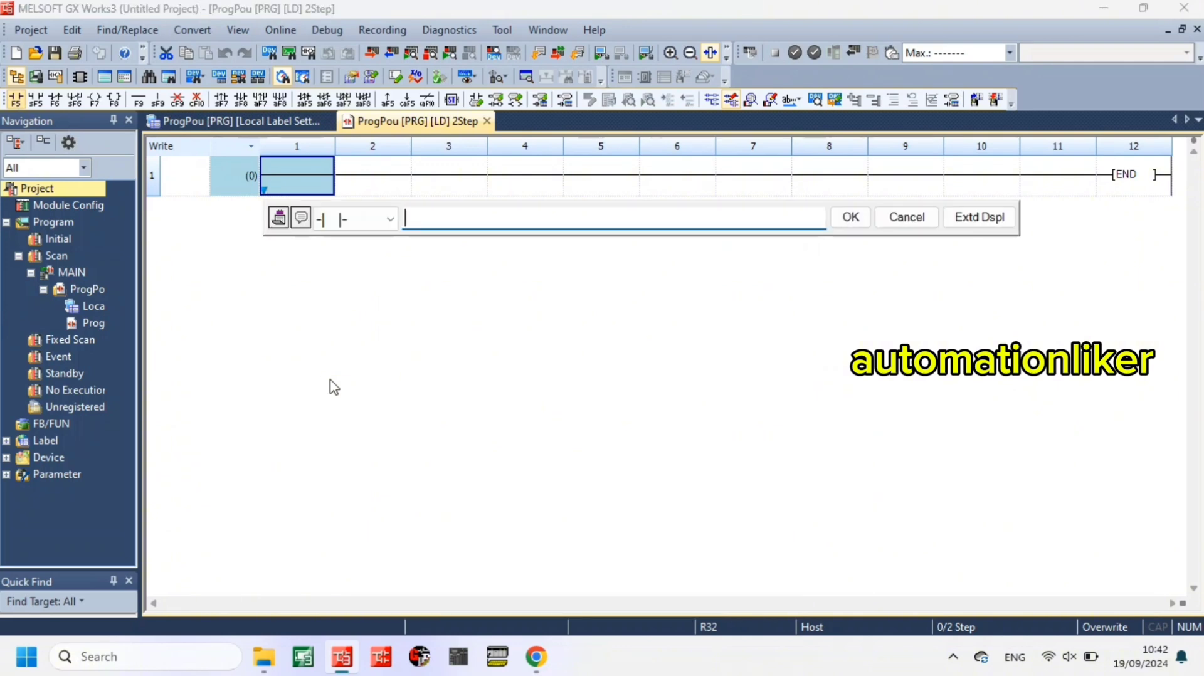
pyautogui.press('Return')
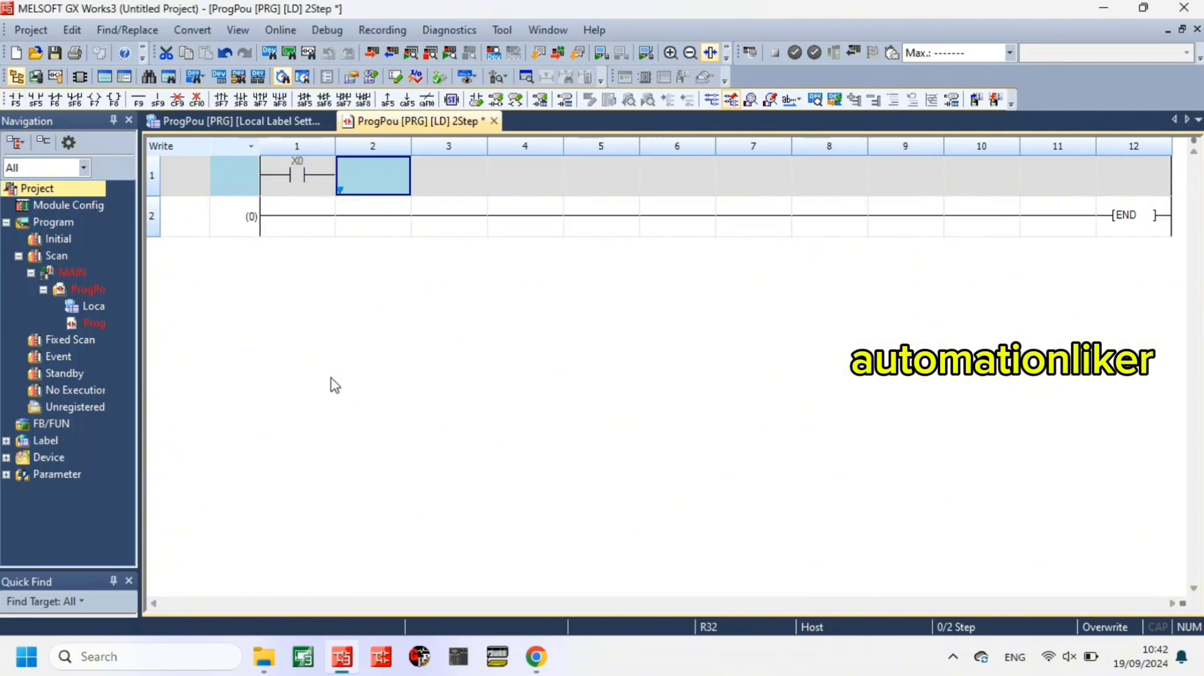
pyautogui.click(100, 104)
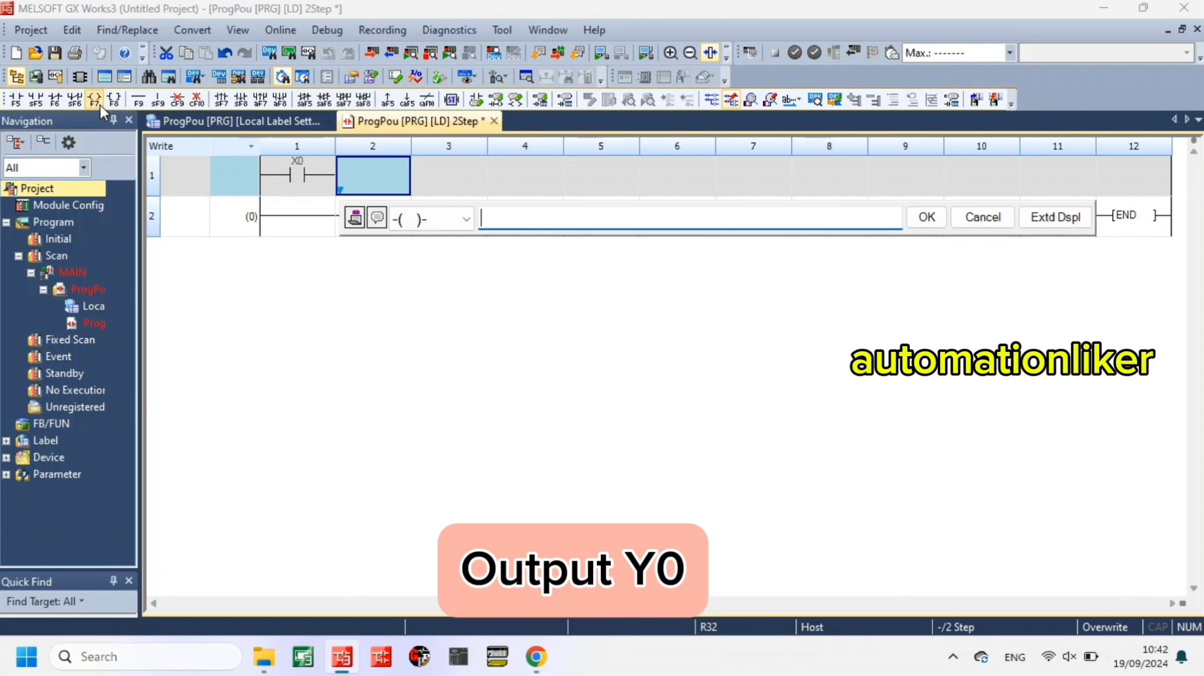
pyautogui.write('y0')
pyautogui.press('Return')
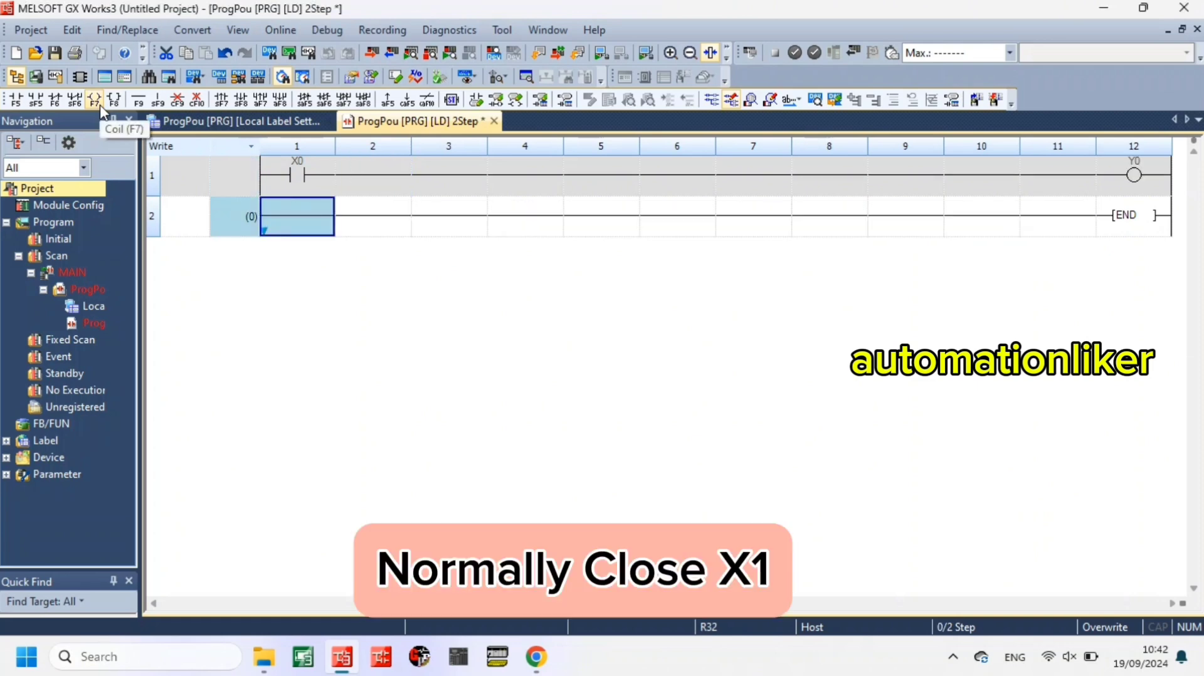
# - Add a second rung with a normally closed contact X1 driving output coil Y1
pyautogui.click(56, 99)
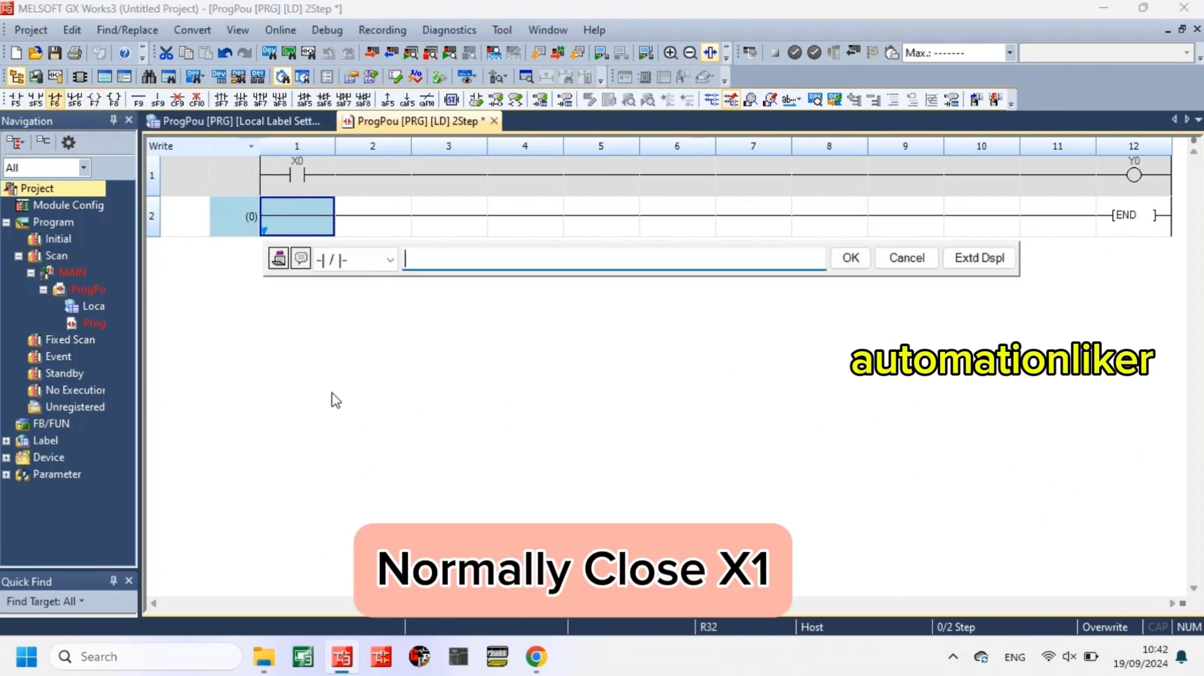
pyautogui.write('x1')
pyautogui.press('Return')
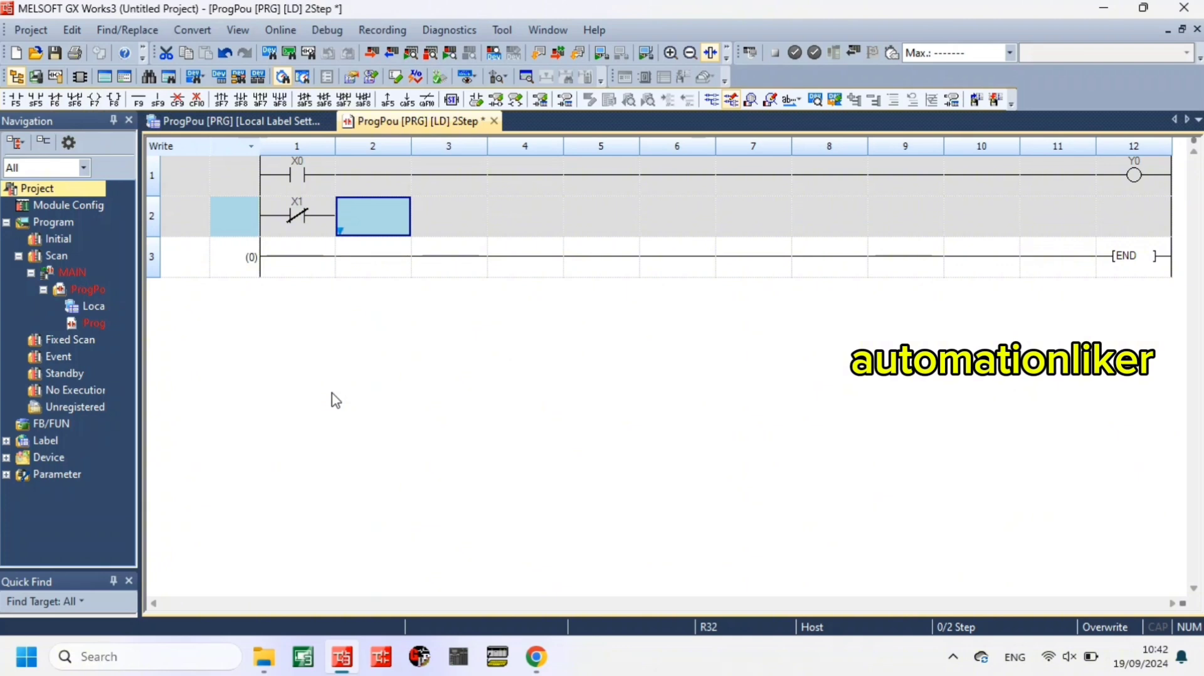
pyautogui.click(96, 100)
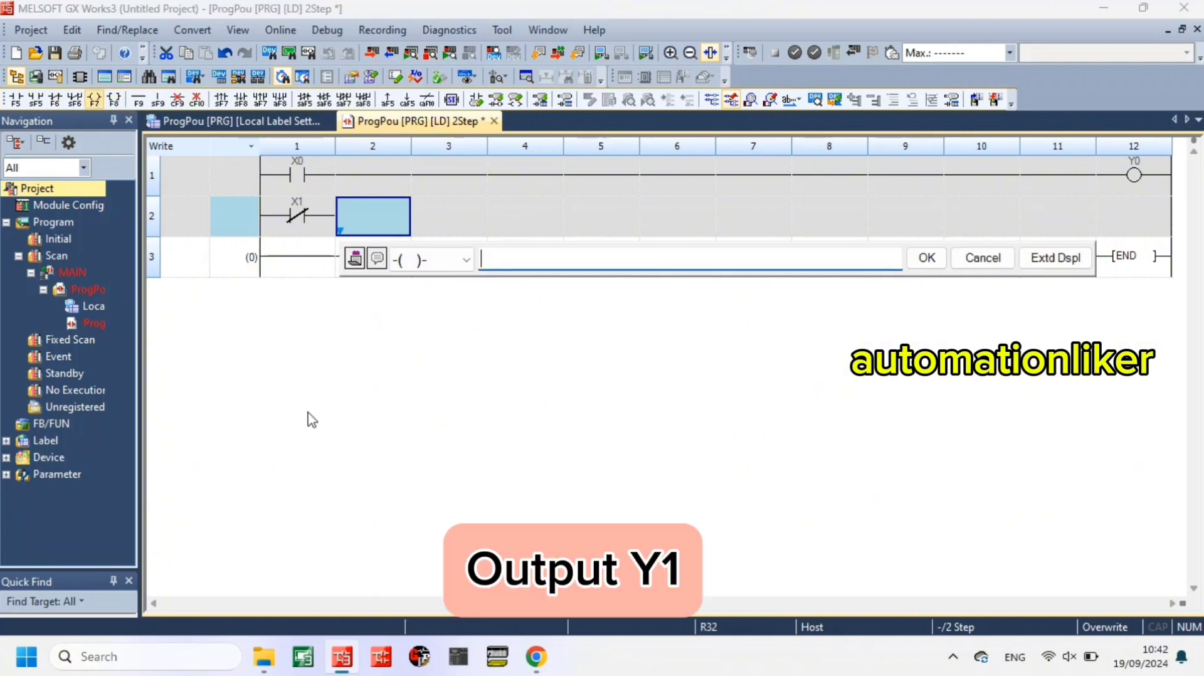
pyautogui.write('y1')
pyautogui.press('Return')
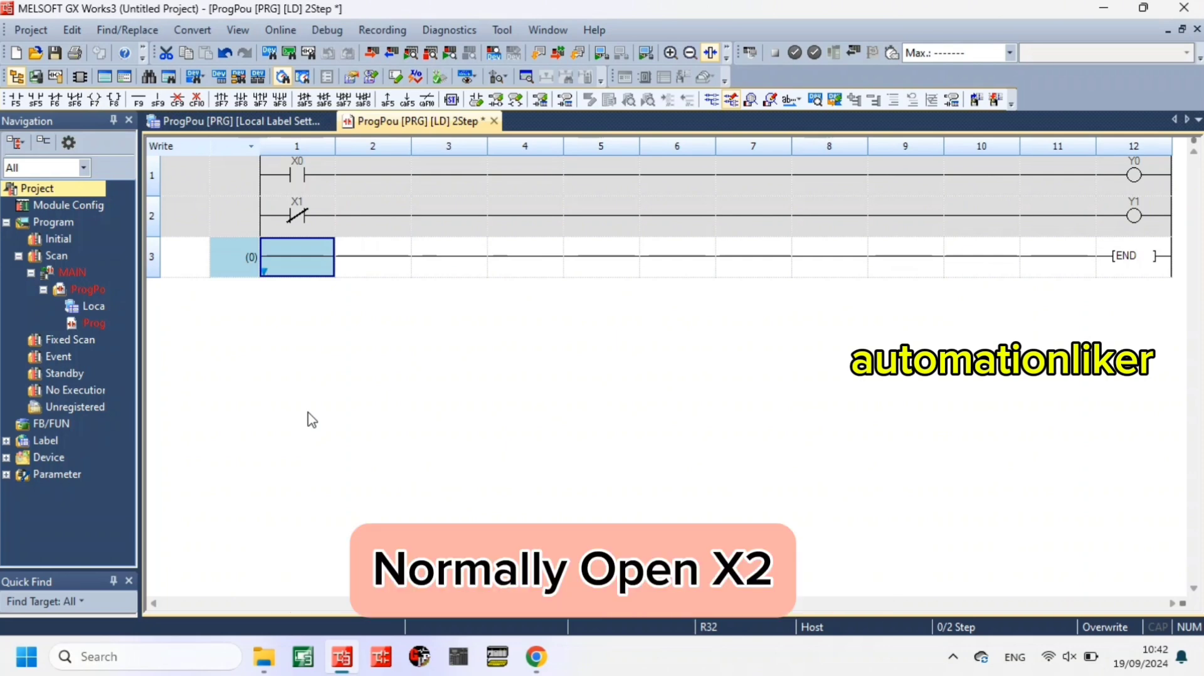
# - Add a third rung with a normally open contact X2, an operation result inversion and output coil Y2
pyautogui.click(16, 99)
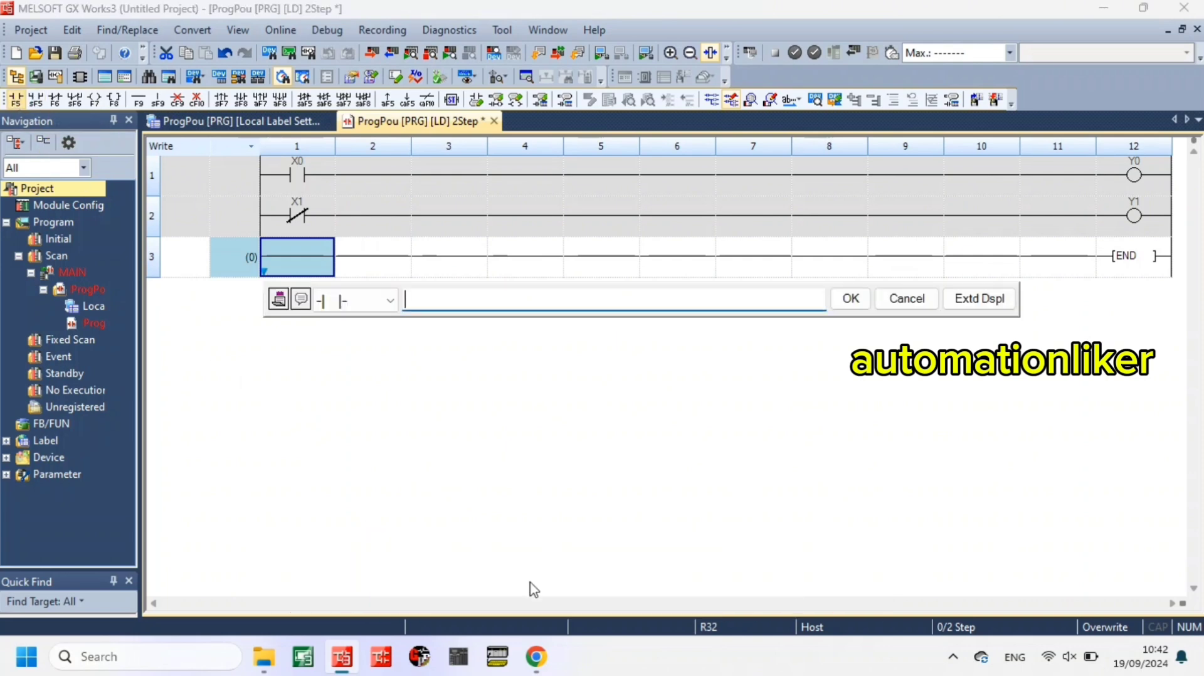
pyautogui.press('Return')
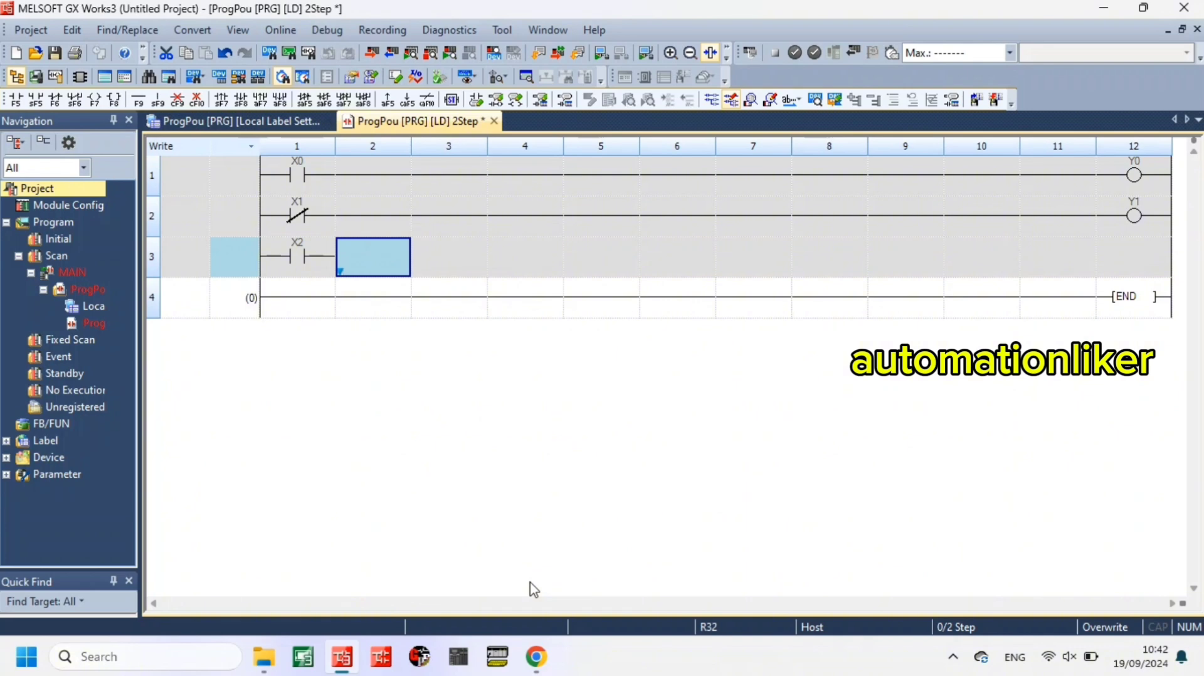
pyautogui.click(428, 101)
pyautogui.press('Return')
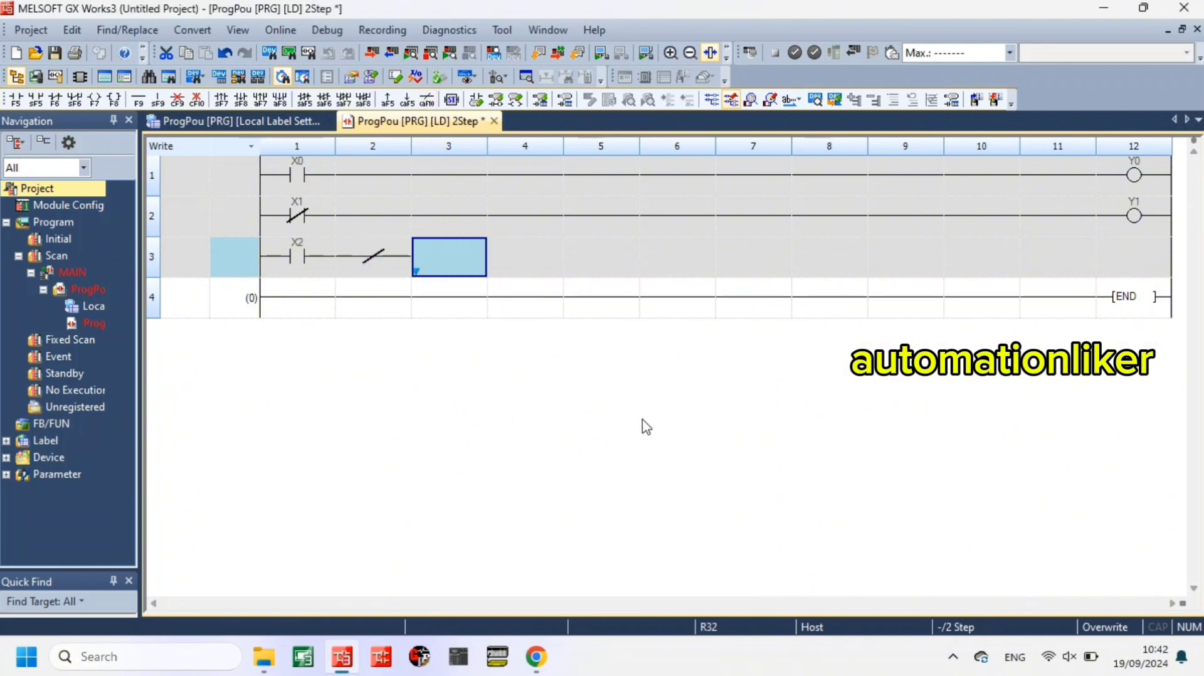
pyautogui.click(103, 99)
pyautogui.write('y')
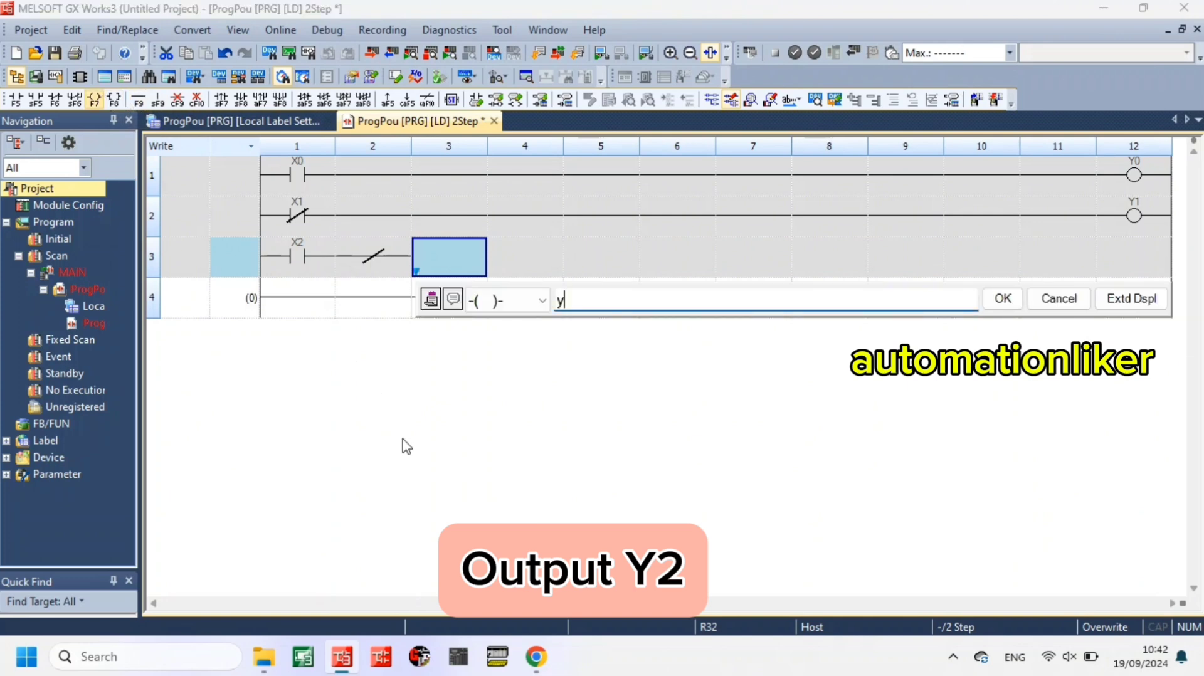
pyautogui.write('2')
pyautogui.press('Return')
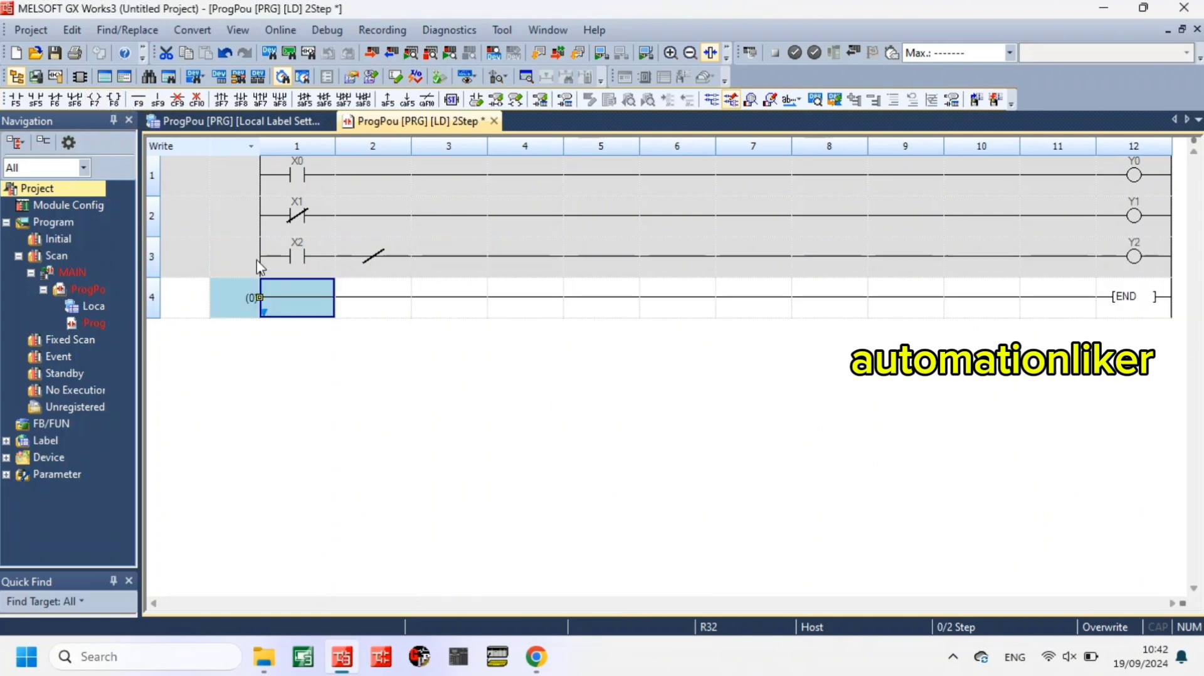
# - Add a fourth rung with a normally closed contact X3, an operation result inversion and output coil Y3
pyautogui.click(55, 100)
pyautogui.write('x')
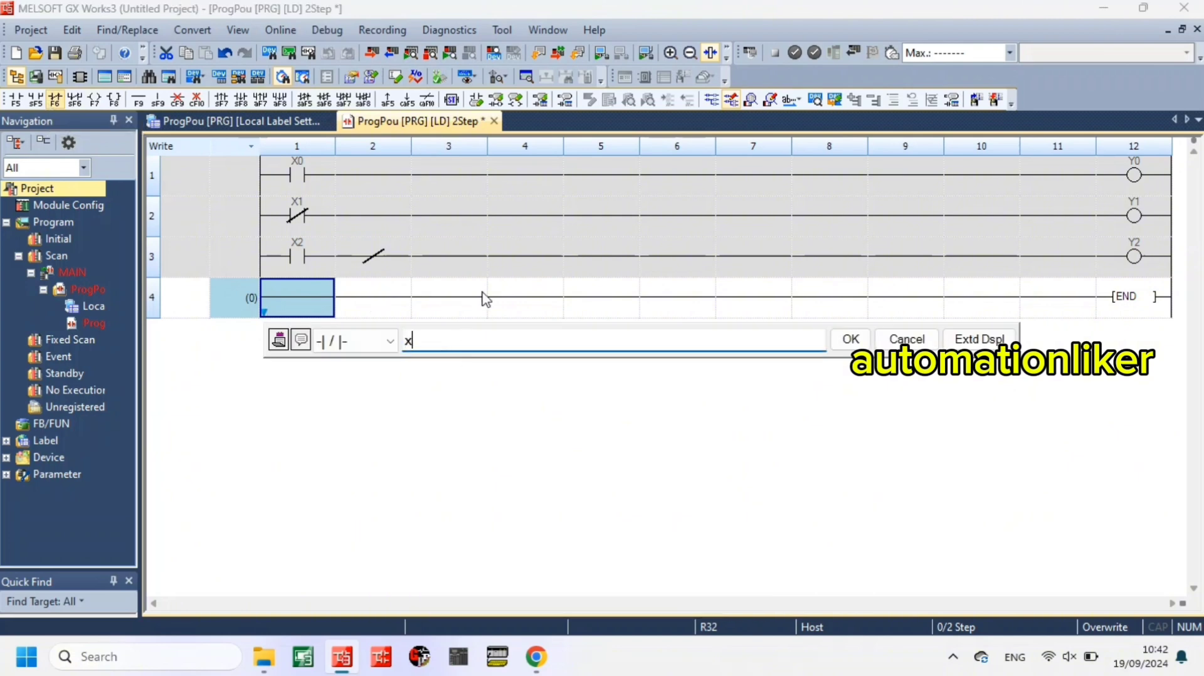
pyautogui.write('3')
pyautogui.press('Return')
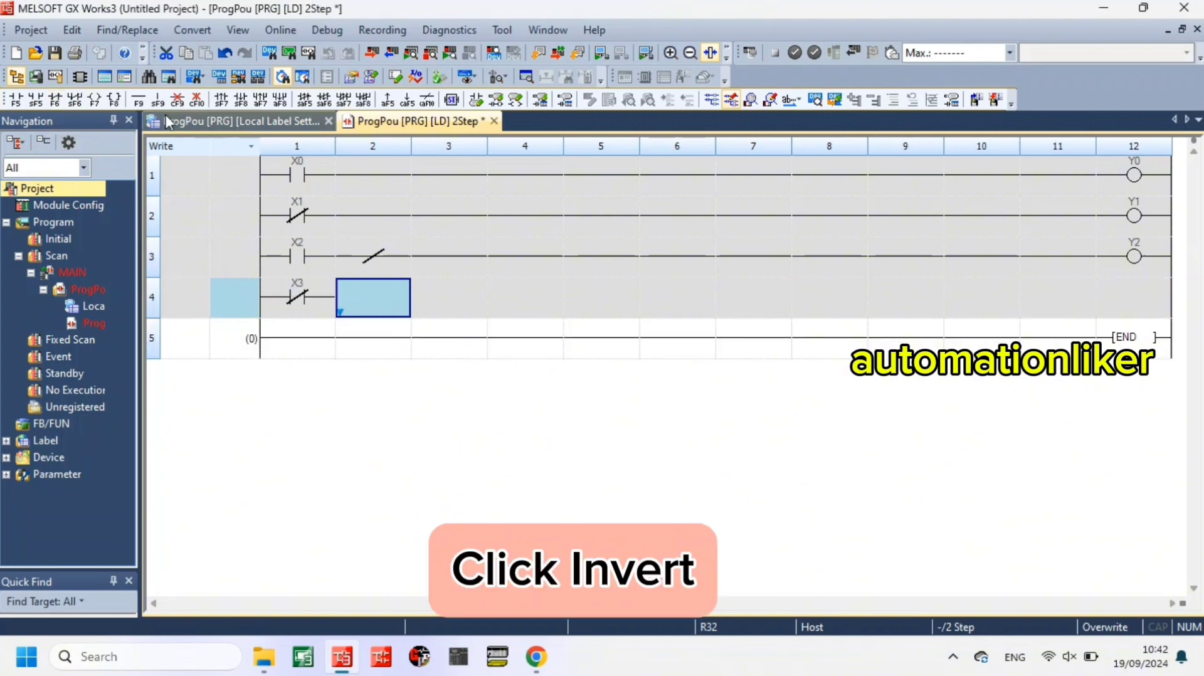
pyautogui.click(426, 101)
pyautogui.press('Return')
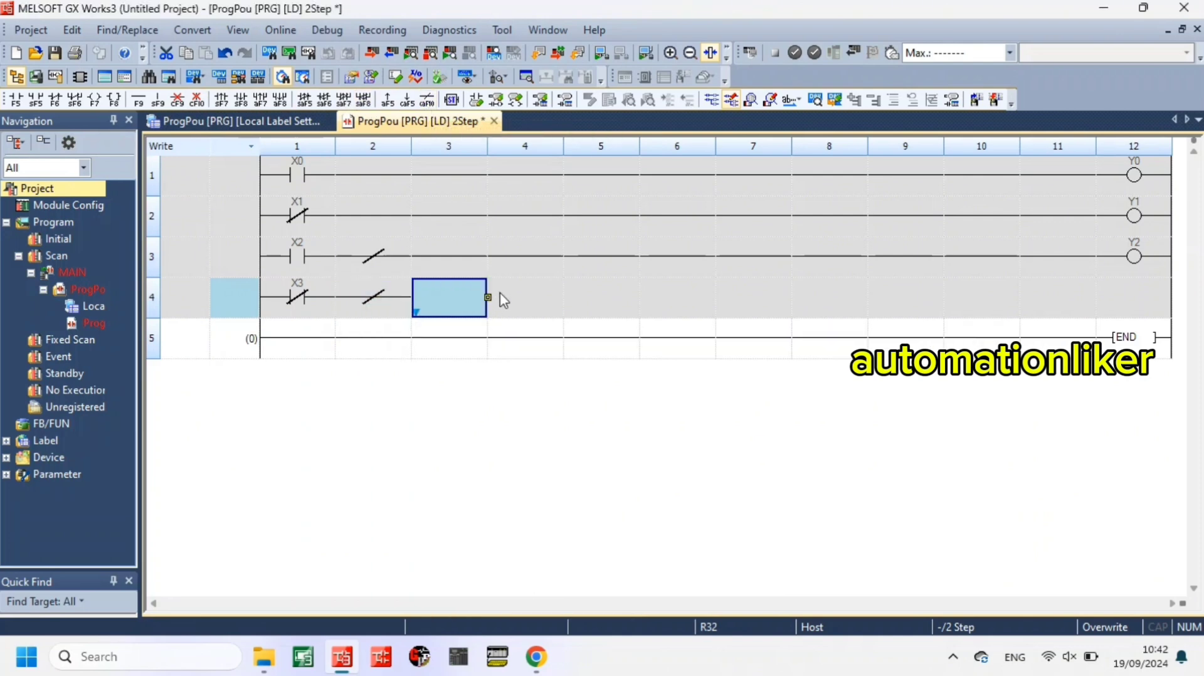
pyautogui.press('F7')
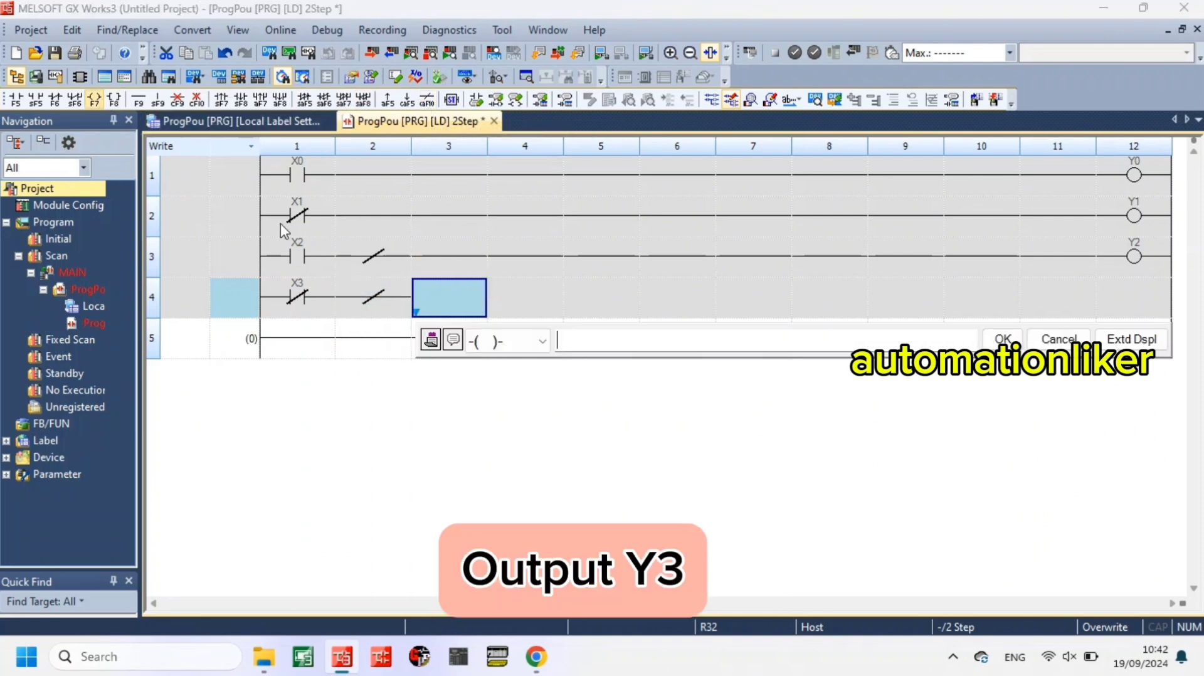
pyautogui.write('y3')
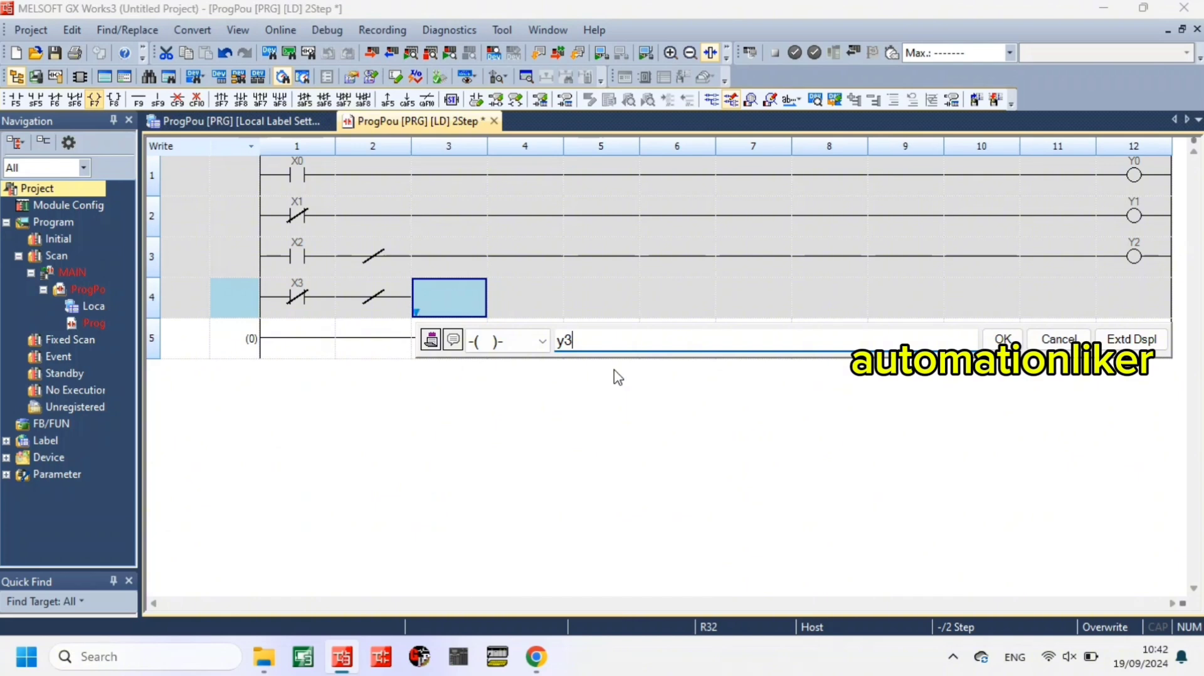
pyautogui.press('Return')
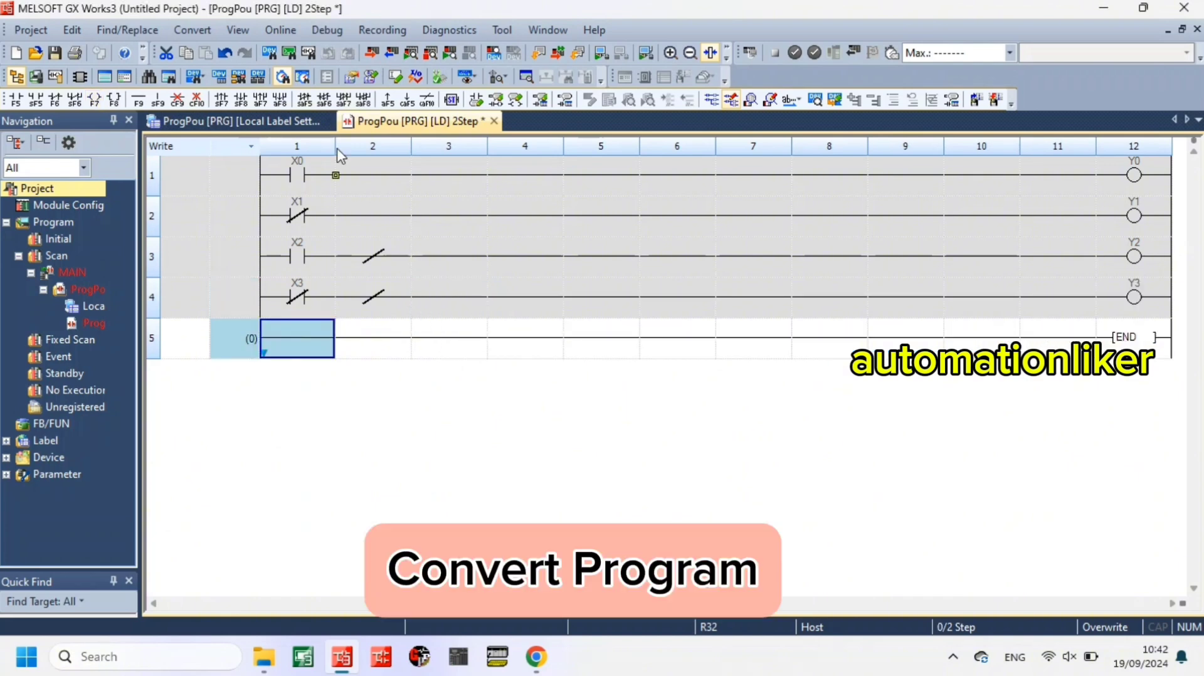
# - Convert the ladder program and start its simulation, closing the finished PLC write and minimizing the simulator window
pyautogui.click(194, 30)
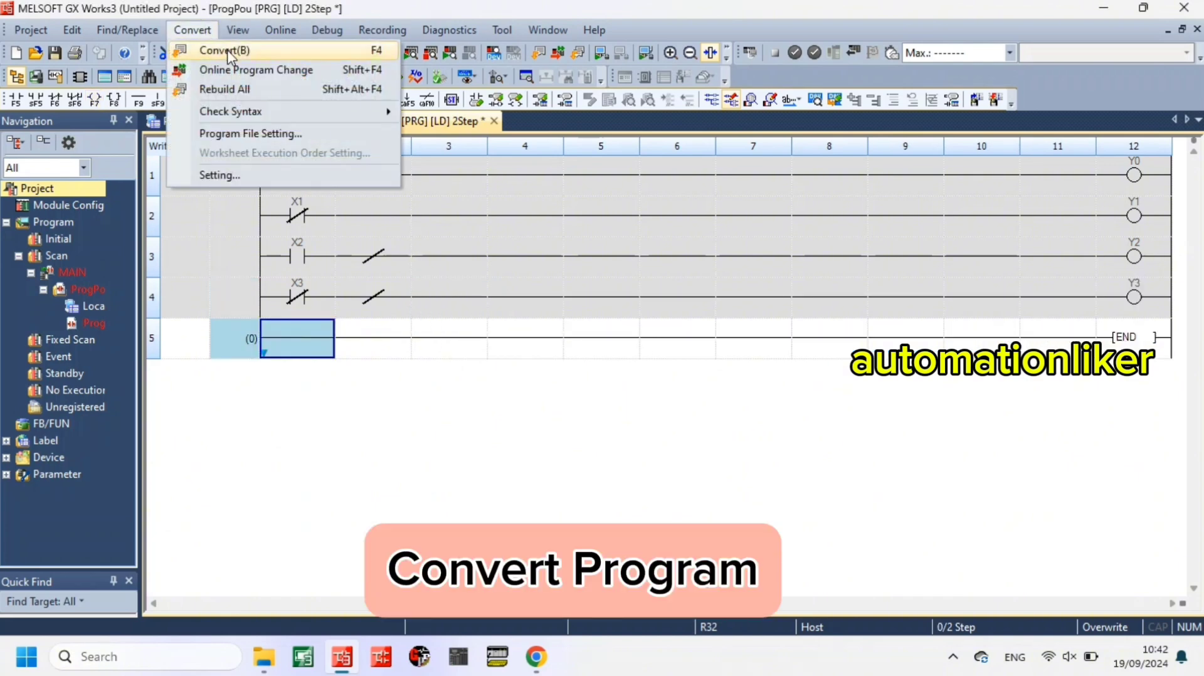
pyautogui.click(207, 46)
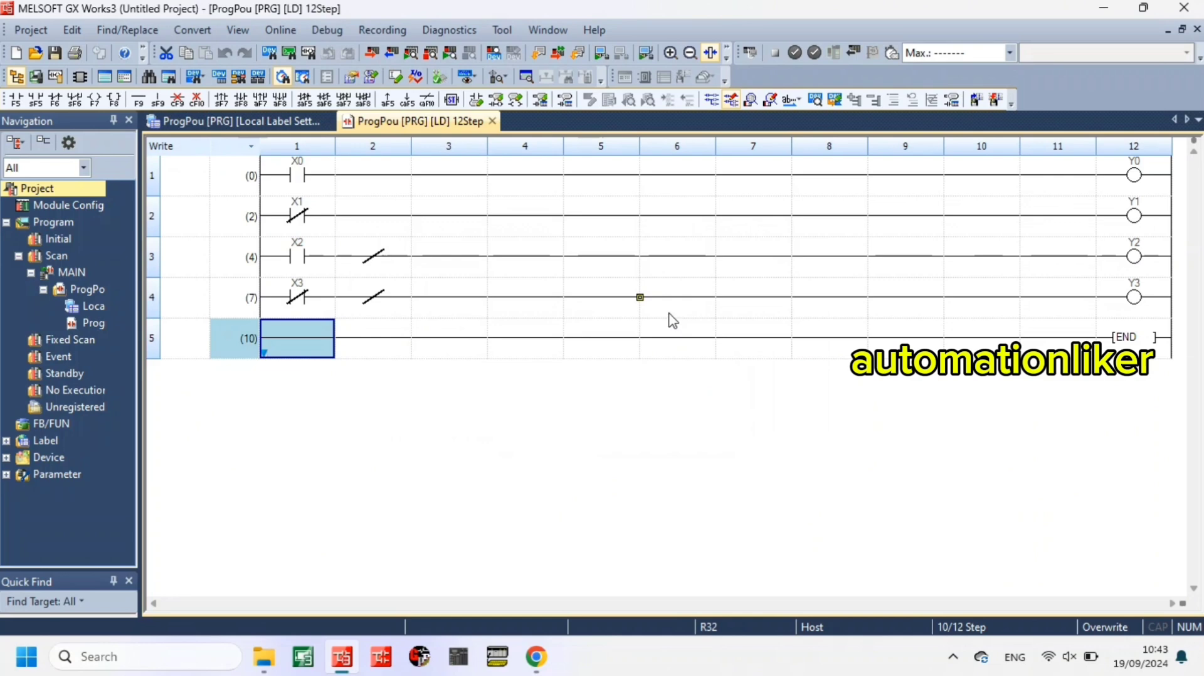
pyautogui.click(327, 29)
pyautogui.moveTo(345, 52)
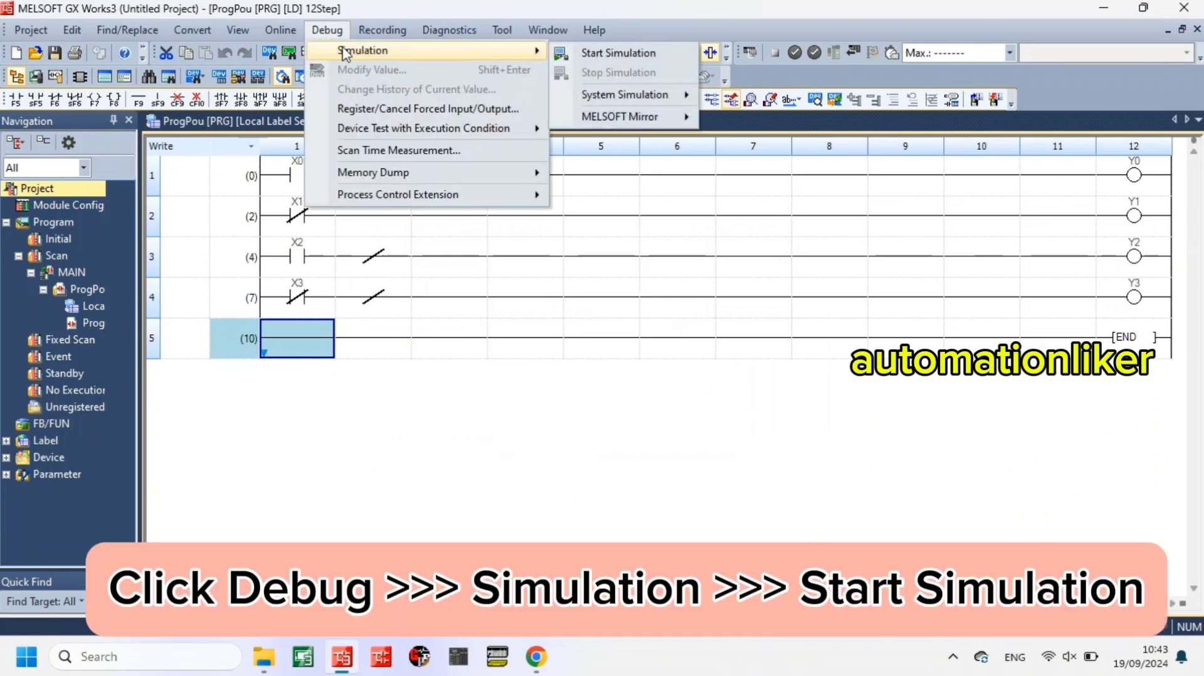
pyautogui.click(612, 53)
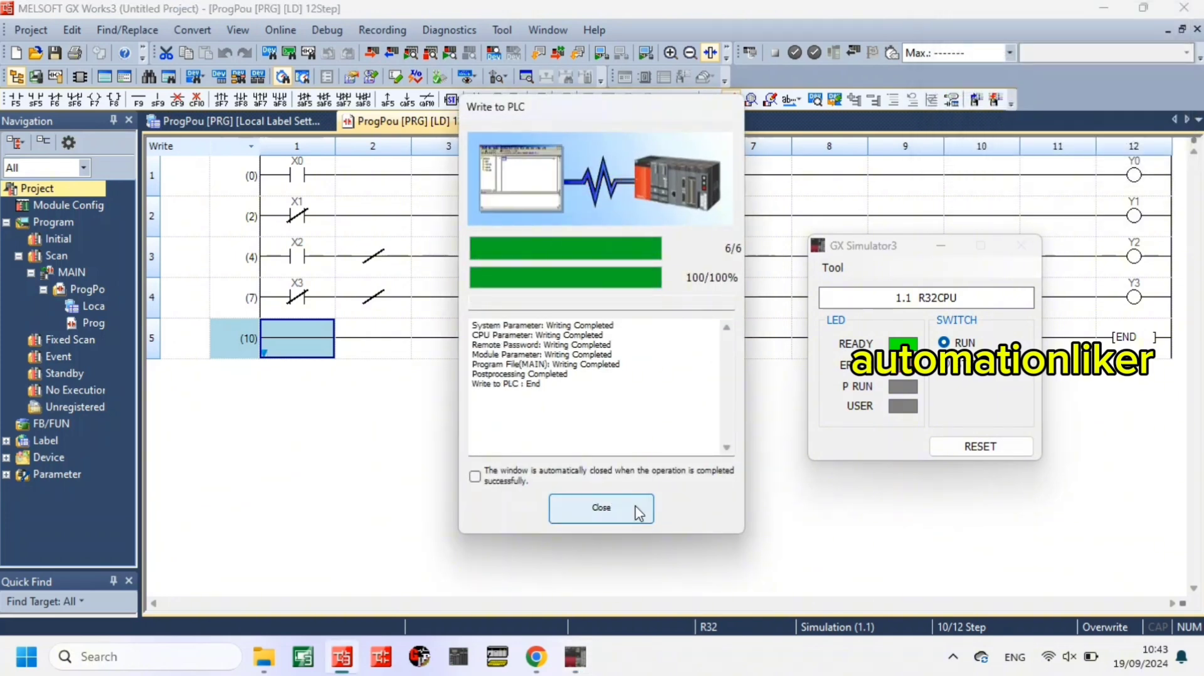
pyautogui.click(638, 513)
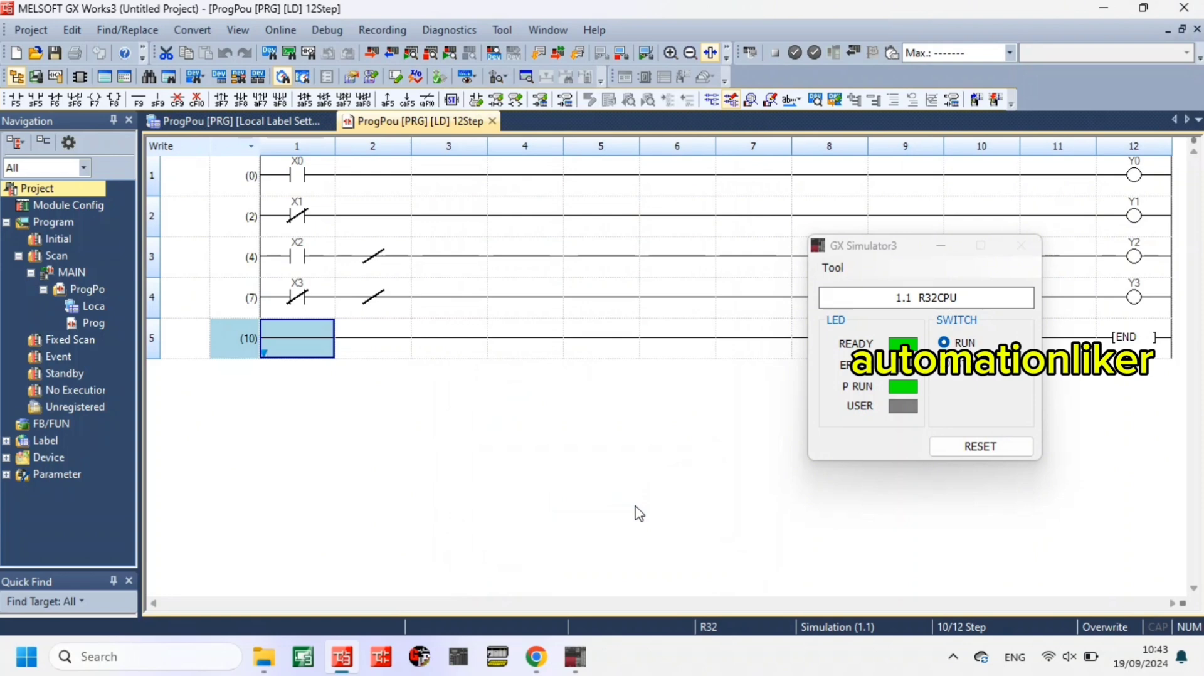
pyautogui.click(941, 245)
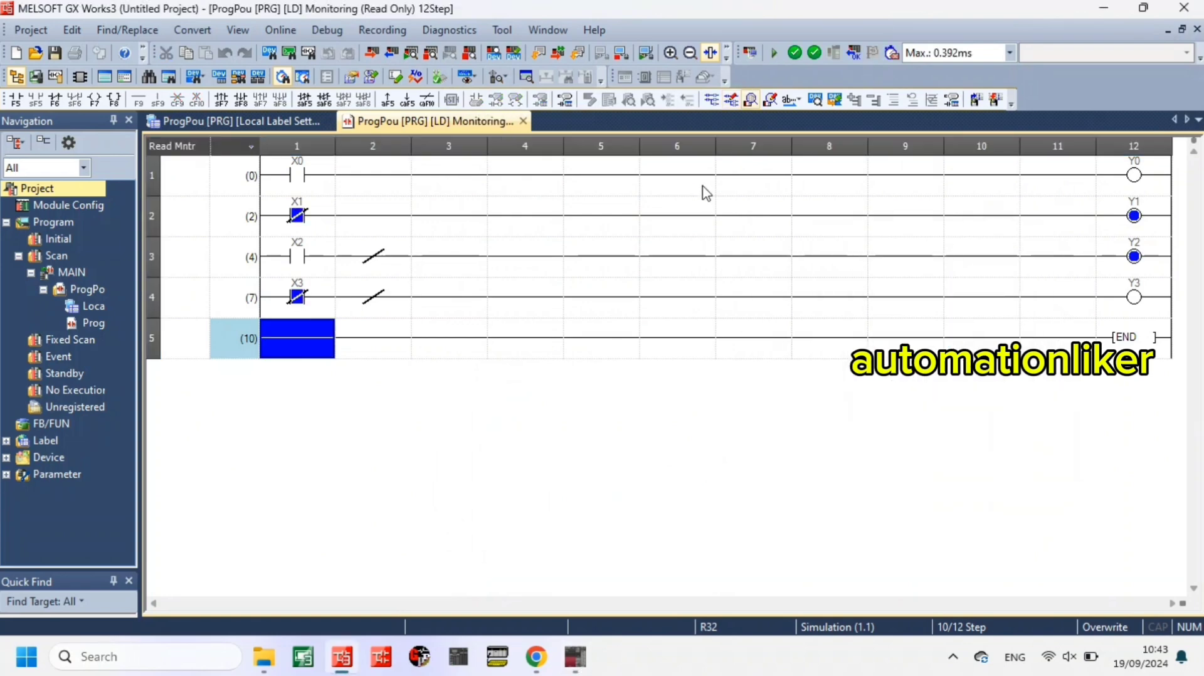
# - Start GT Designer3 and begin a new GOT2000 project, accepting the GT27**-V (640x480) horizontal system settings
pyautogui.click(304, 656)
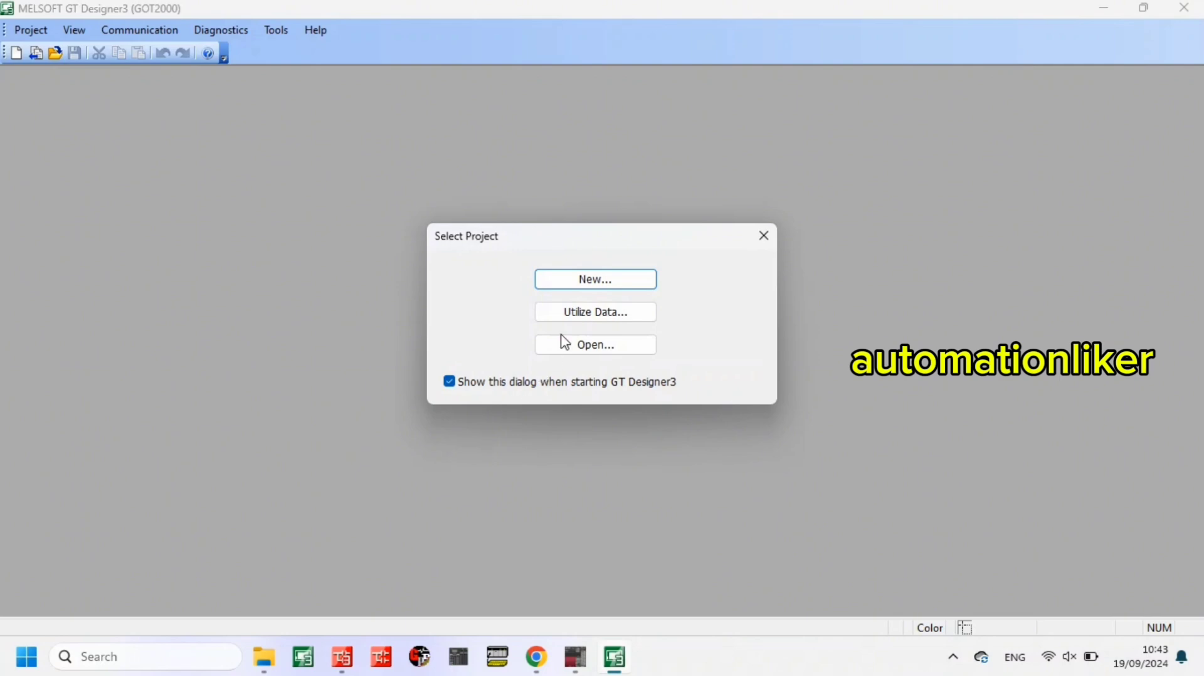
pyautogui.click(593, 287)
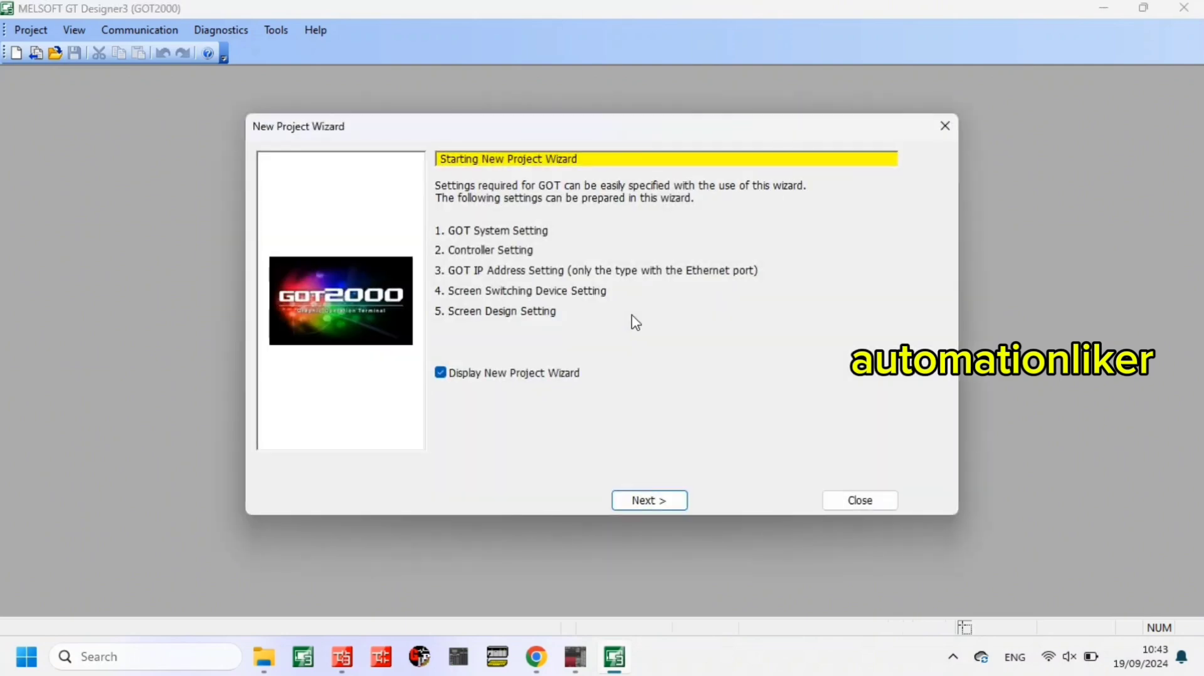
pyautogui.click(641, 508)
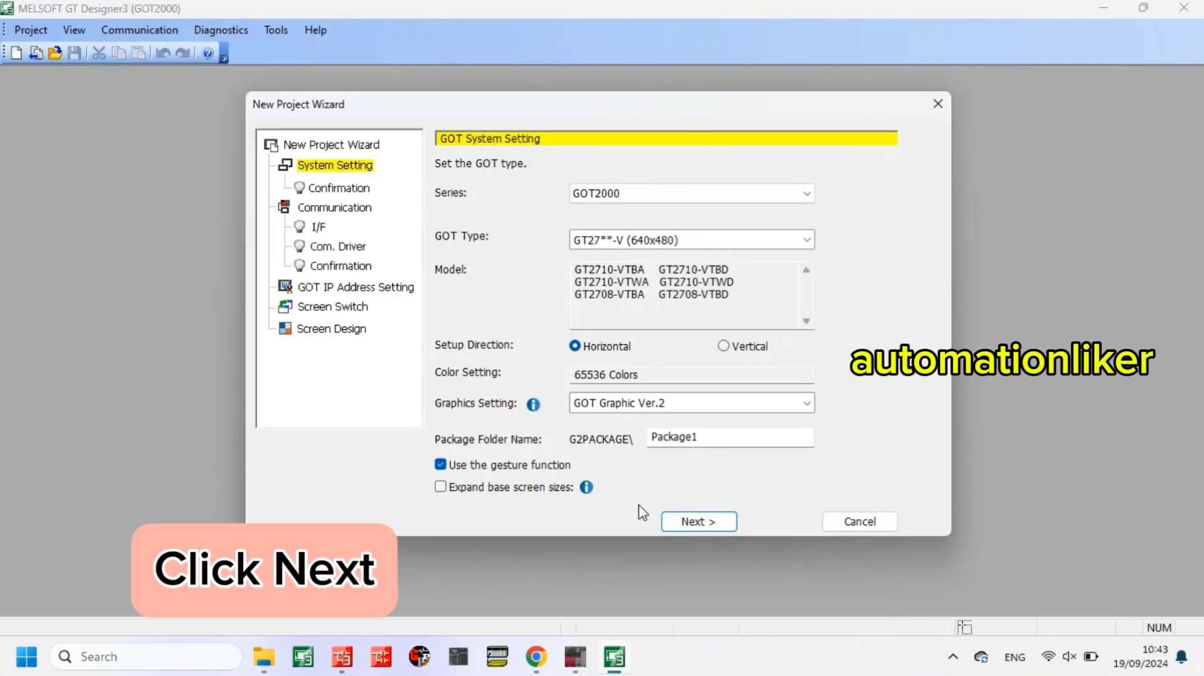
pyautogui.click(687, 519)
pyautogui.click(720, 497)
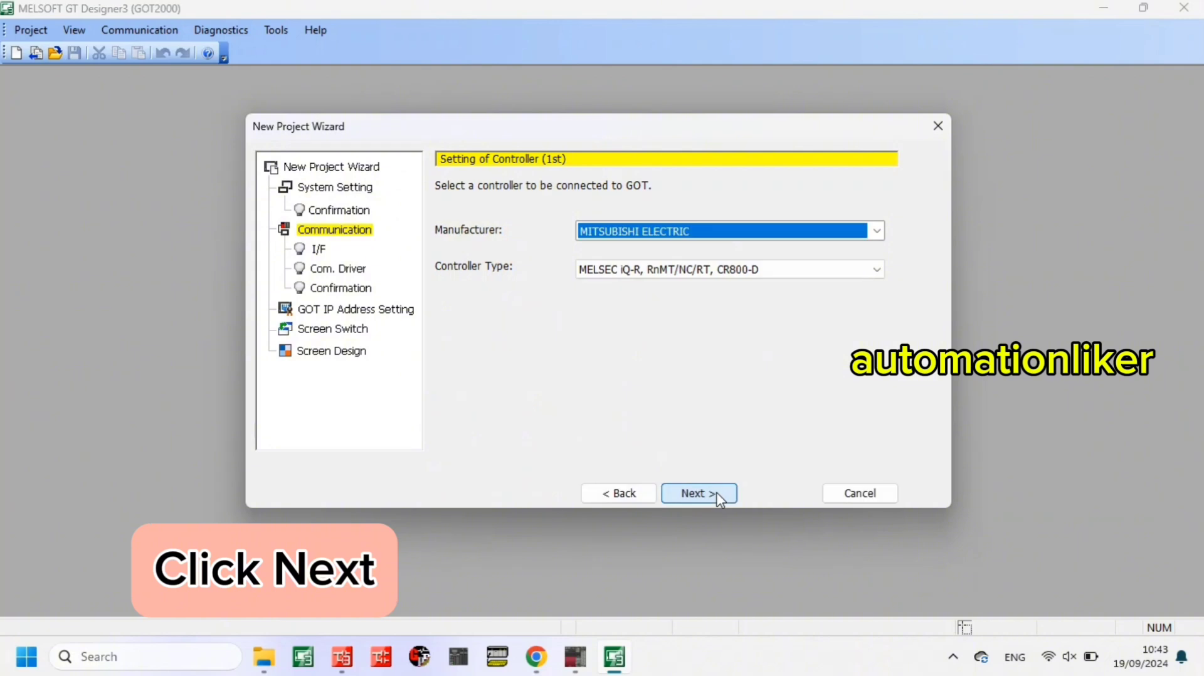
# - Accept the MELSEC iQ-R controller on Ethernet:Multi with the Mitsubishi Ethernet driver, plus the default GOT IP address and screen switching devices
pyautogui.click(720, 497)
pyautogui.click(720, 497)
pyautogui.click(720, 497)
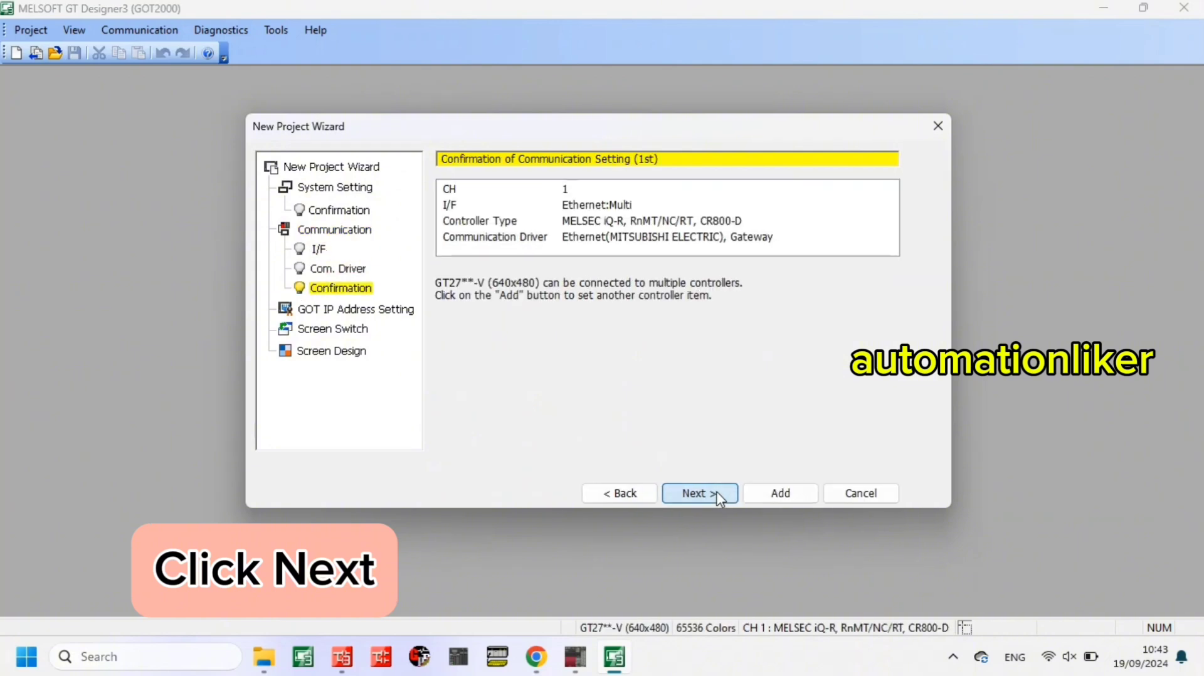
pyautogui.click(720, 497)
pyautogui.click(686, 509)
pyautogui.click(701, 502)
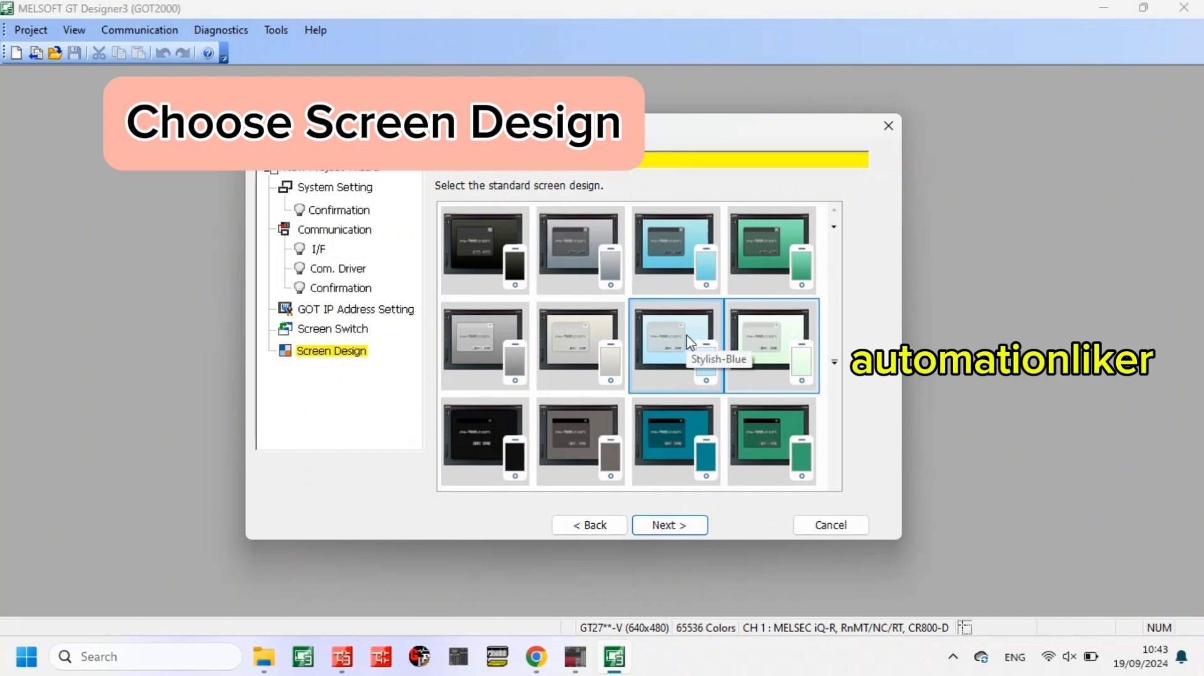
# - Choose the Basic-Green screen design and finish creating the project
pyautogui.click(752, 259)
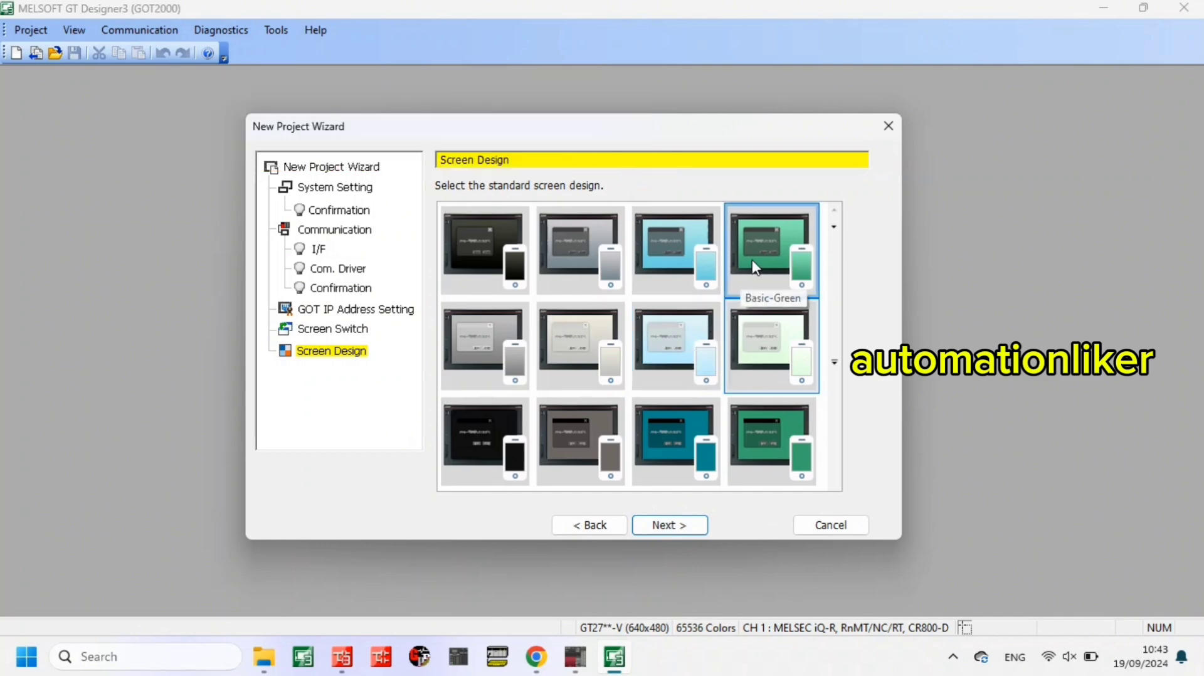
pyautogui.click(658, 527)
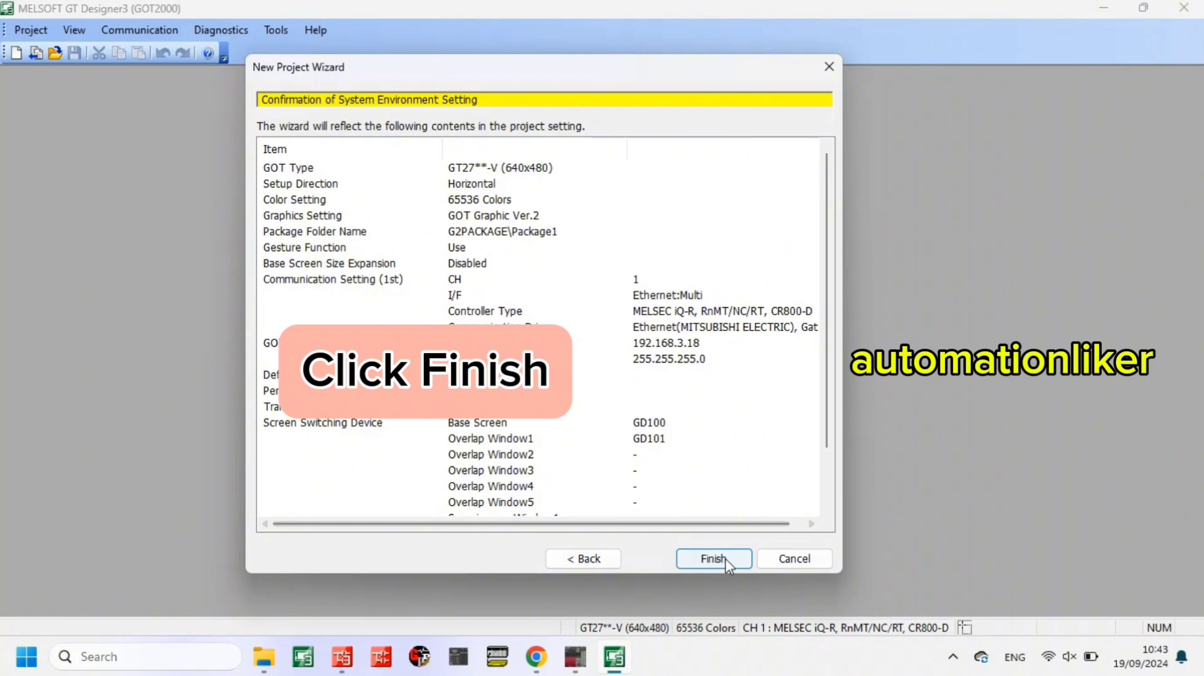
pyautogui.click(714, 559)
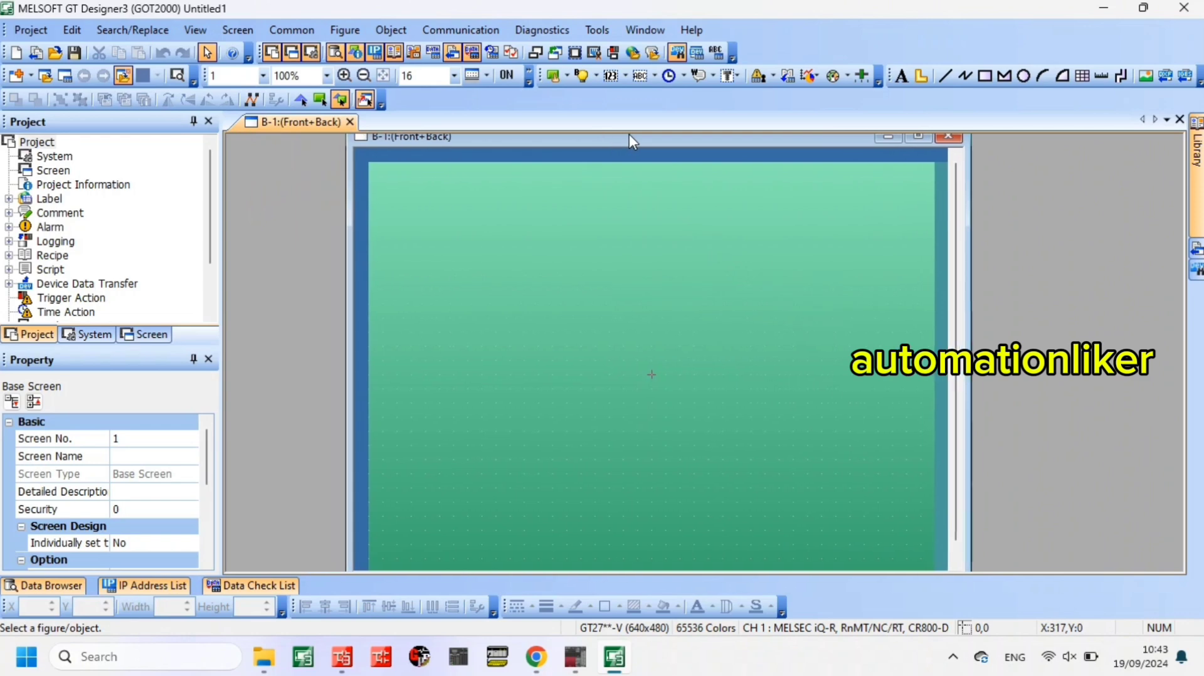
# - Draw a switch about 69 by 53 dots near the upper-left corner of base screen 1
pyautogui.click(552, 76)
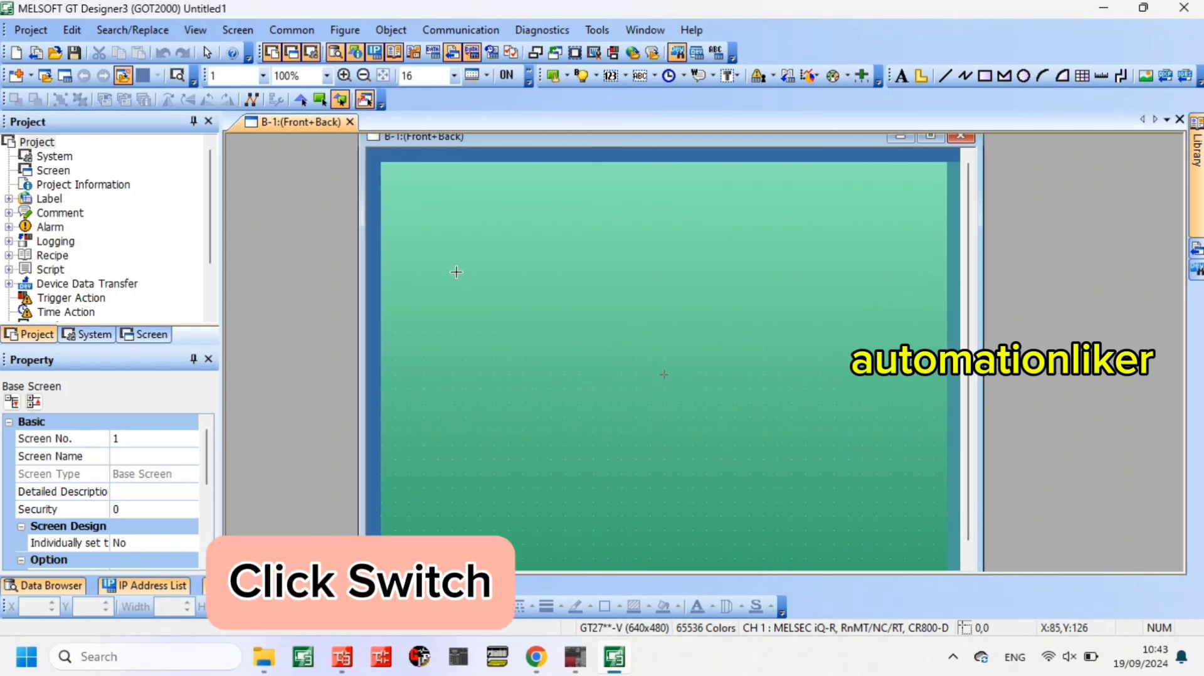
pyautogui.moveTo(444, 196); pyautogui.dragTo(504, 241)
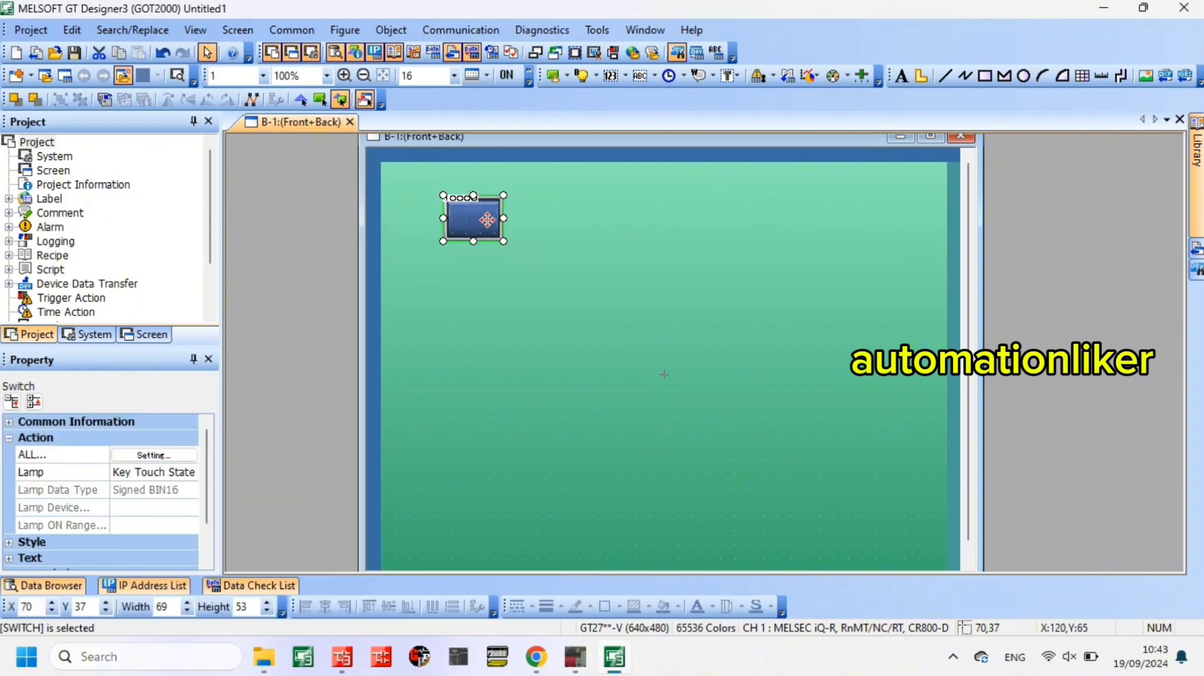
# - Give the switch an alternate bit action on device X0 and a Bit-ON/OFF lamp on device X0000
pyautogui.doubleClick(487, 220)
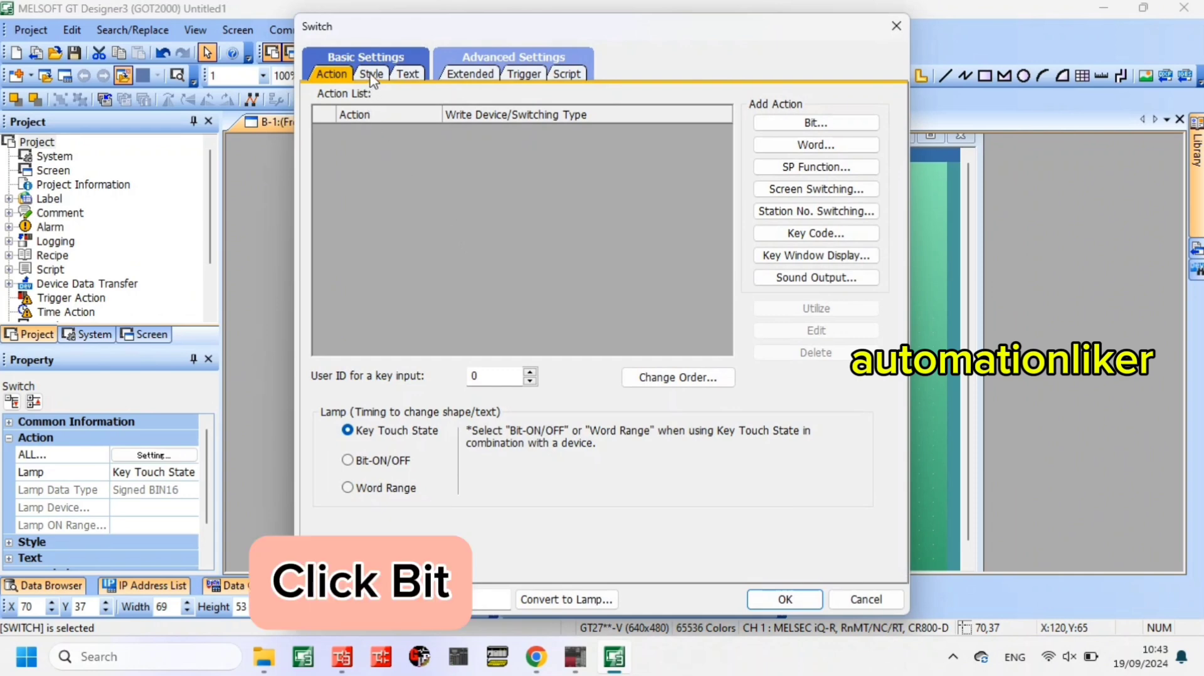
pyautogui.click(815, 123)
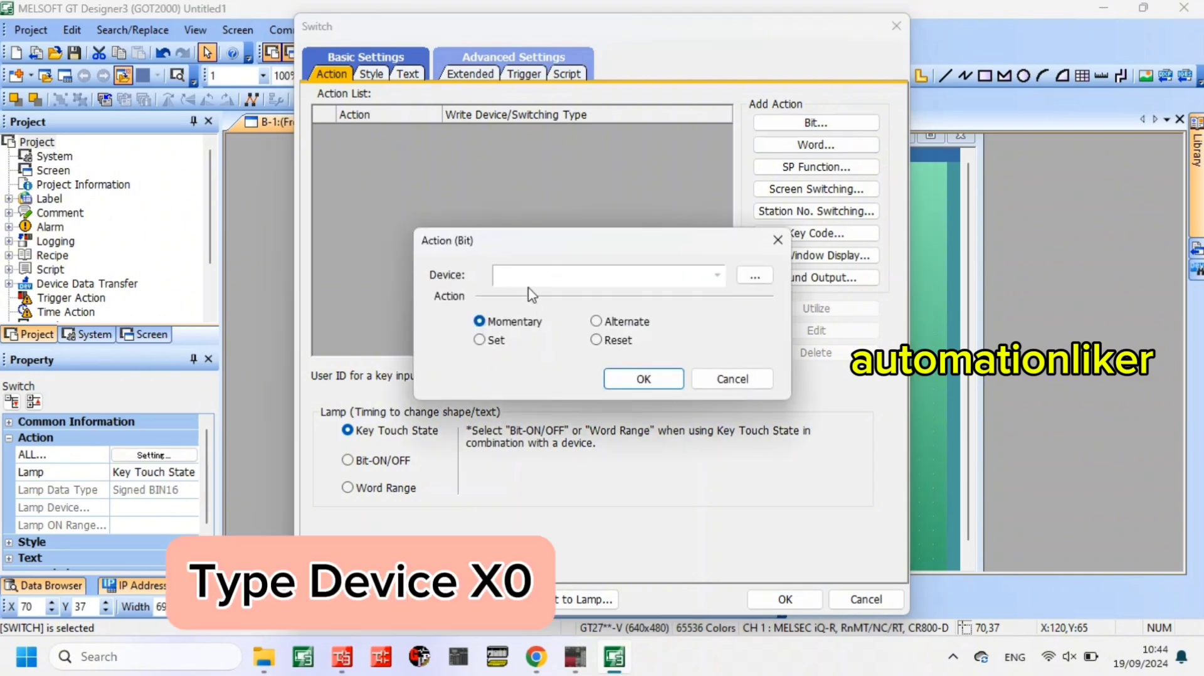
pyautogui.write('x0')
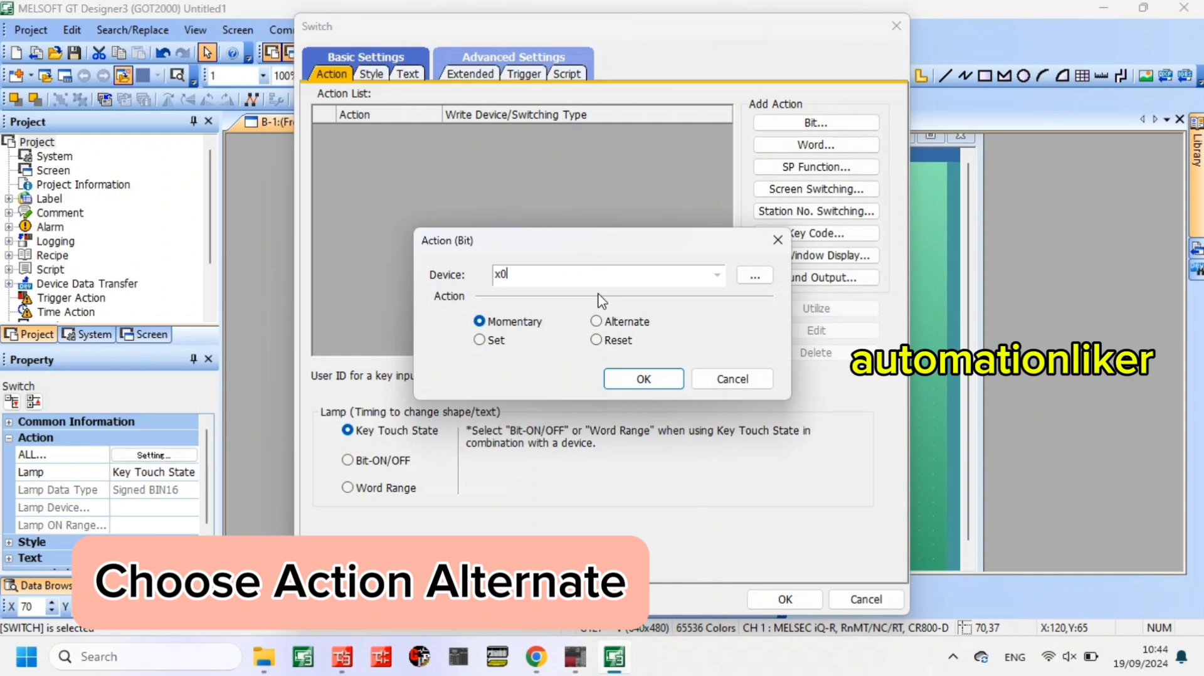
pyautogui.click(598, 322)
pyautogui.click(636, 378)
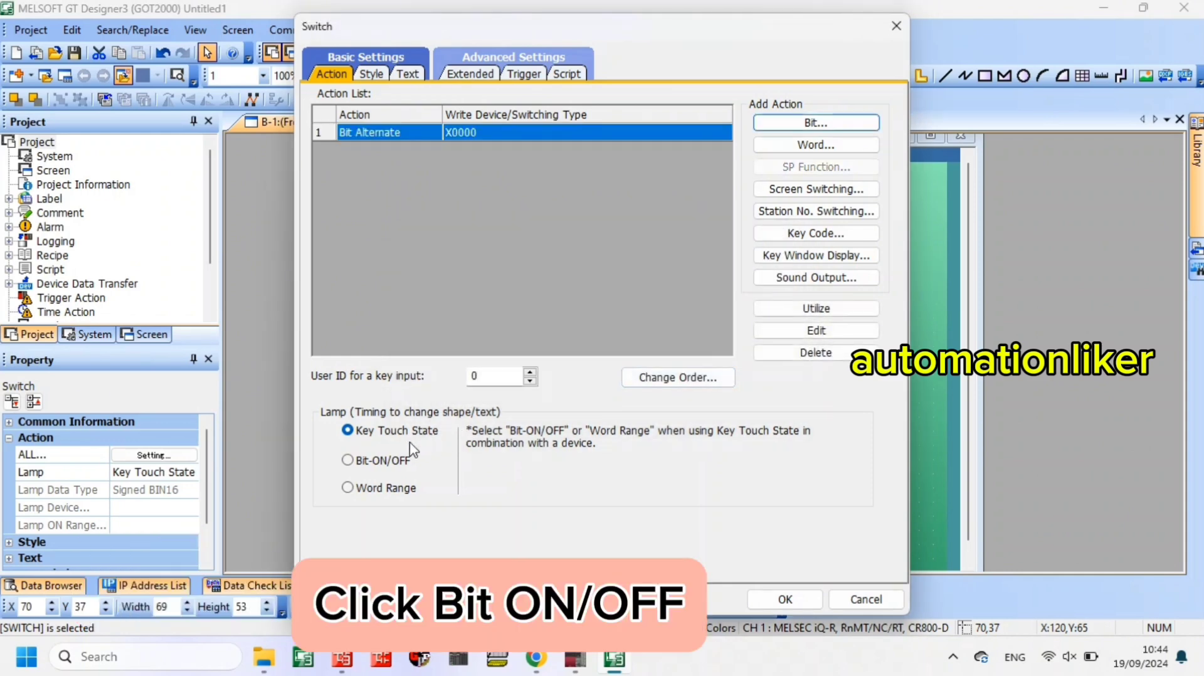
pyautogui.click(404, 460)
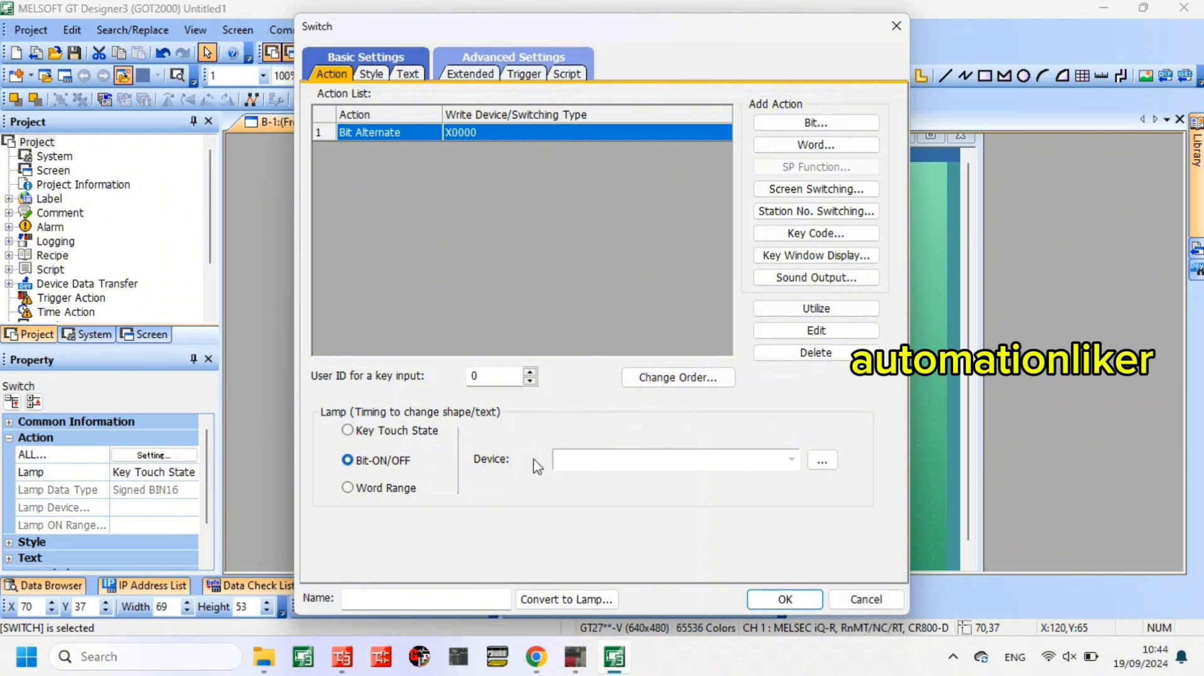
pyautogui.write('X0000')
# - Set the switch's shape color to Green for both the lamp OFF and lamp ON states
pyautogui.click(377, 76)
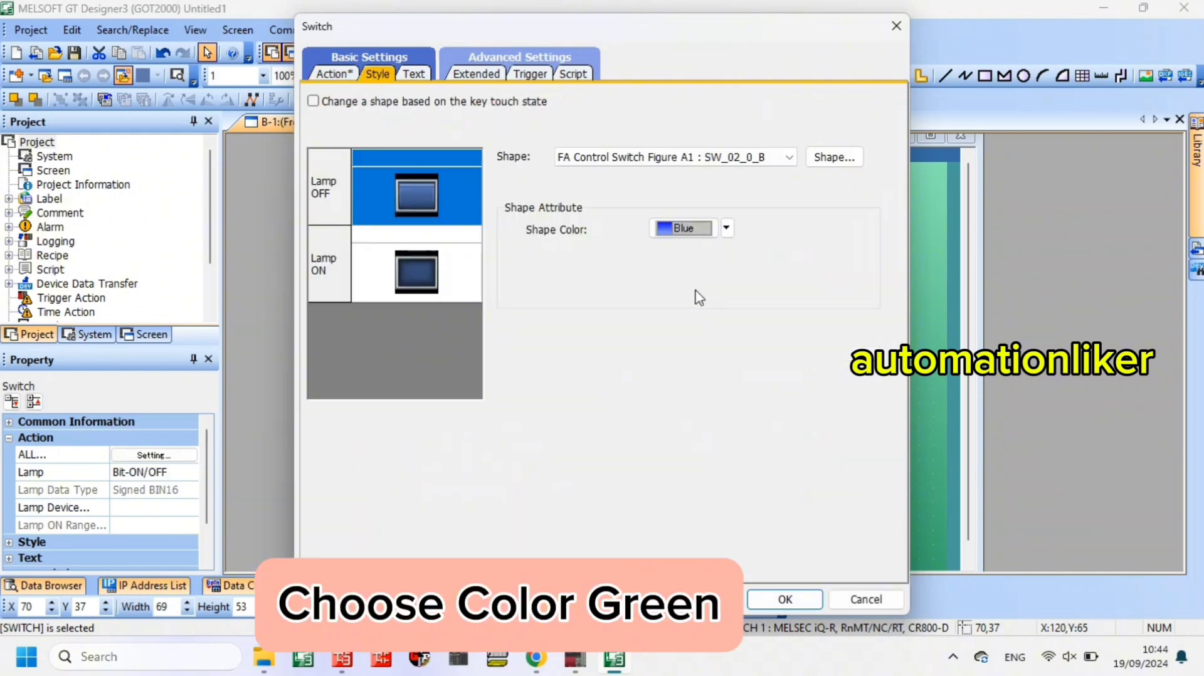
pyautogui.click(726, 230)
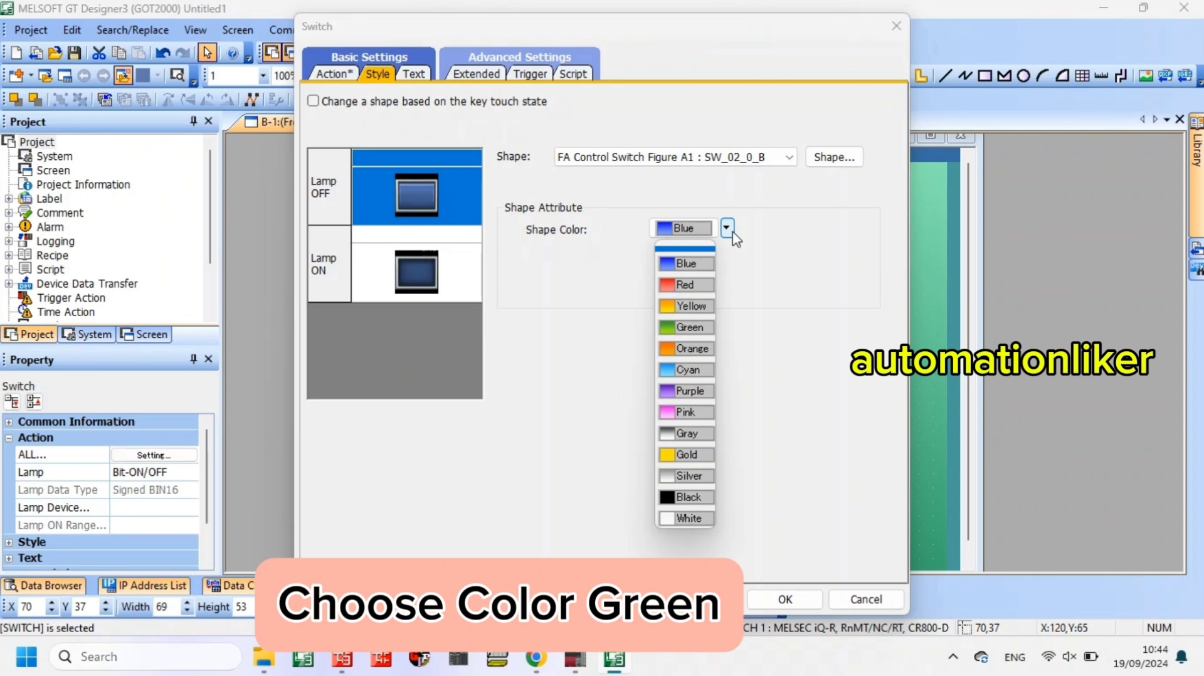
pyautogui.click(689, 327)
pyautogui.click(411, 269)
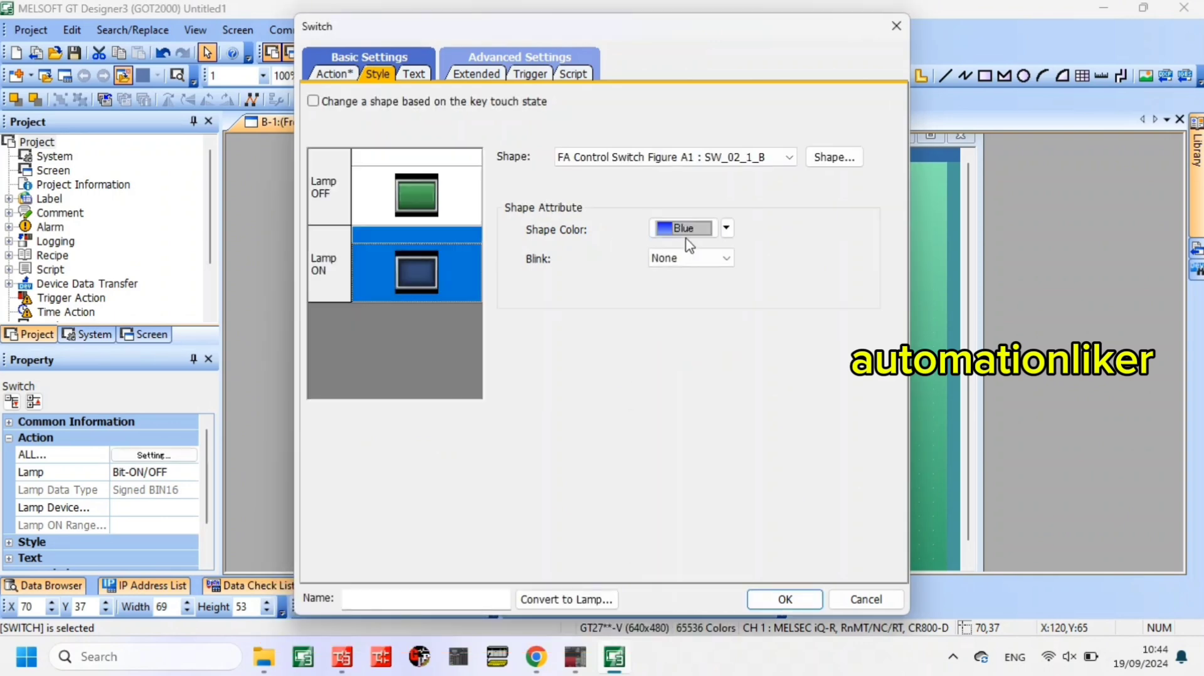
pyautogui.click(727, 230)
pyautogui.click(688, 328)
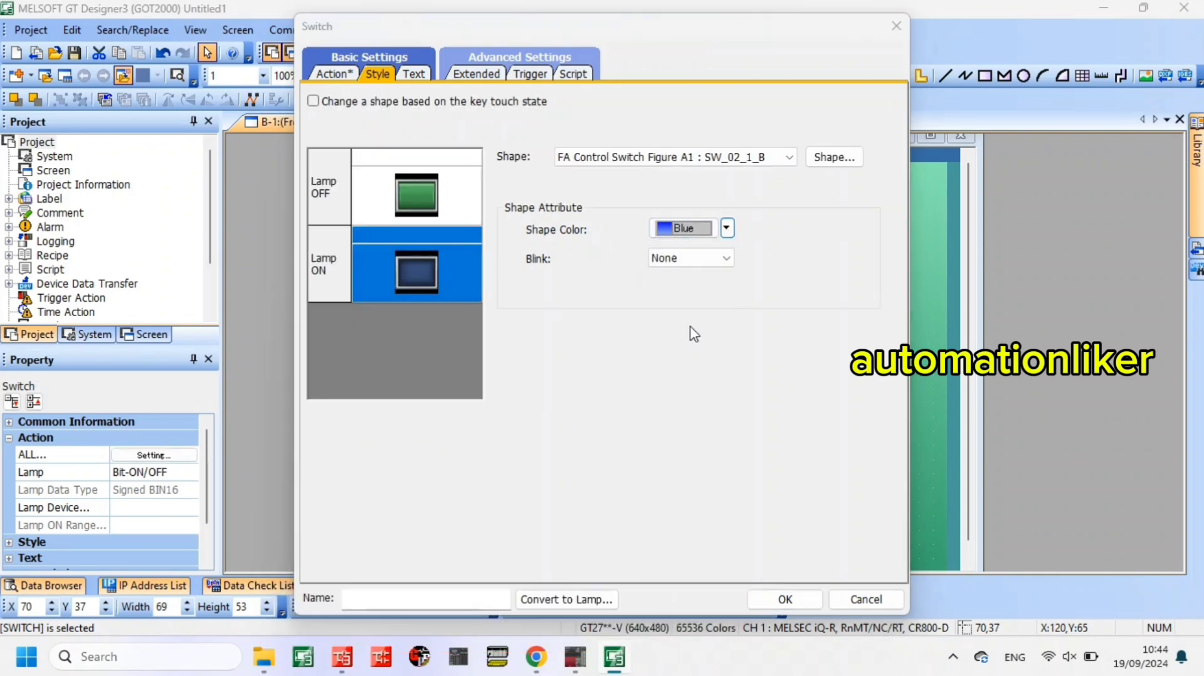
# - Change the switch's lamp ON shape to the bright green square L_02_1_G from the FA Control Lamp Figure A1 library
pyautogui.click(811, 164)
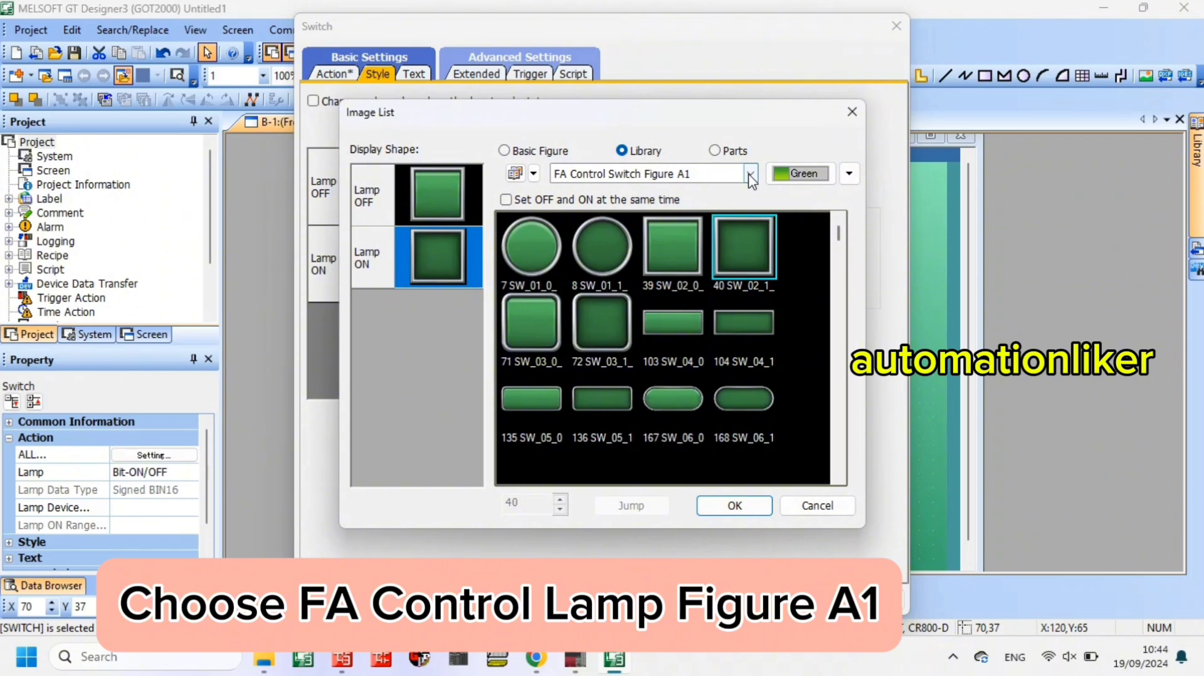
pyautogui.click(751, 174)
pyautogui.scroll(2, 696, 251)
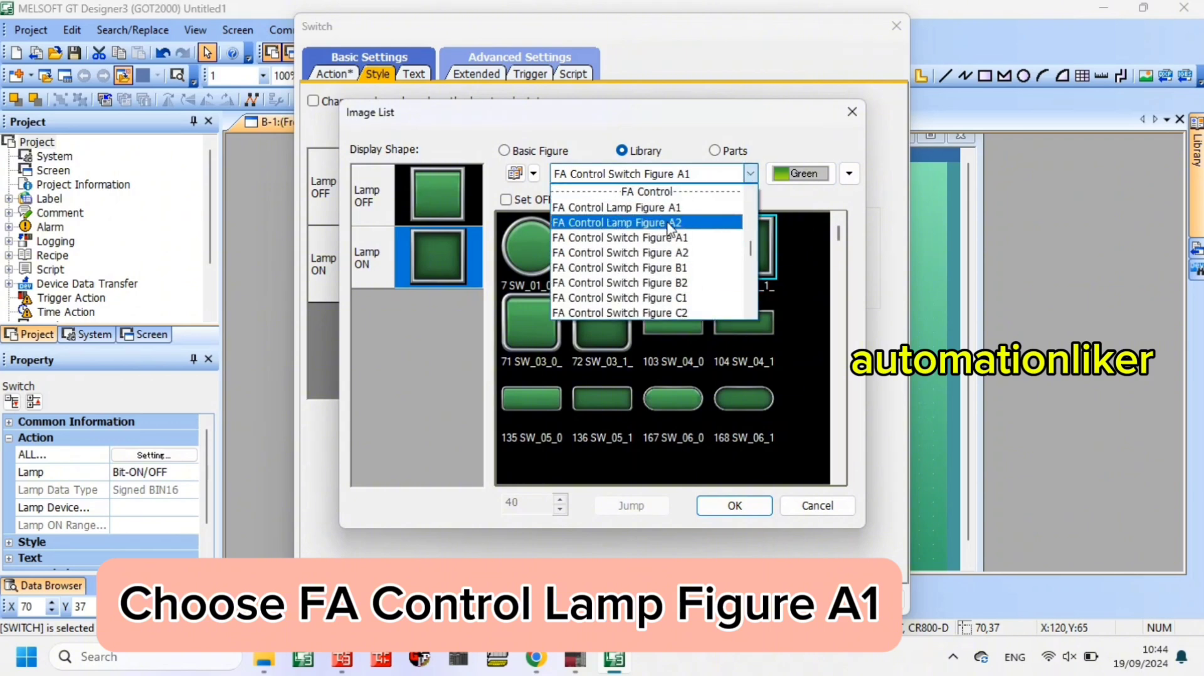
pyautogui.click(652, 208)
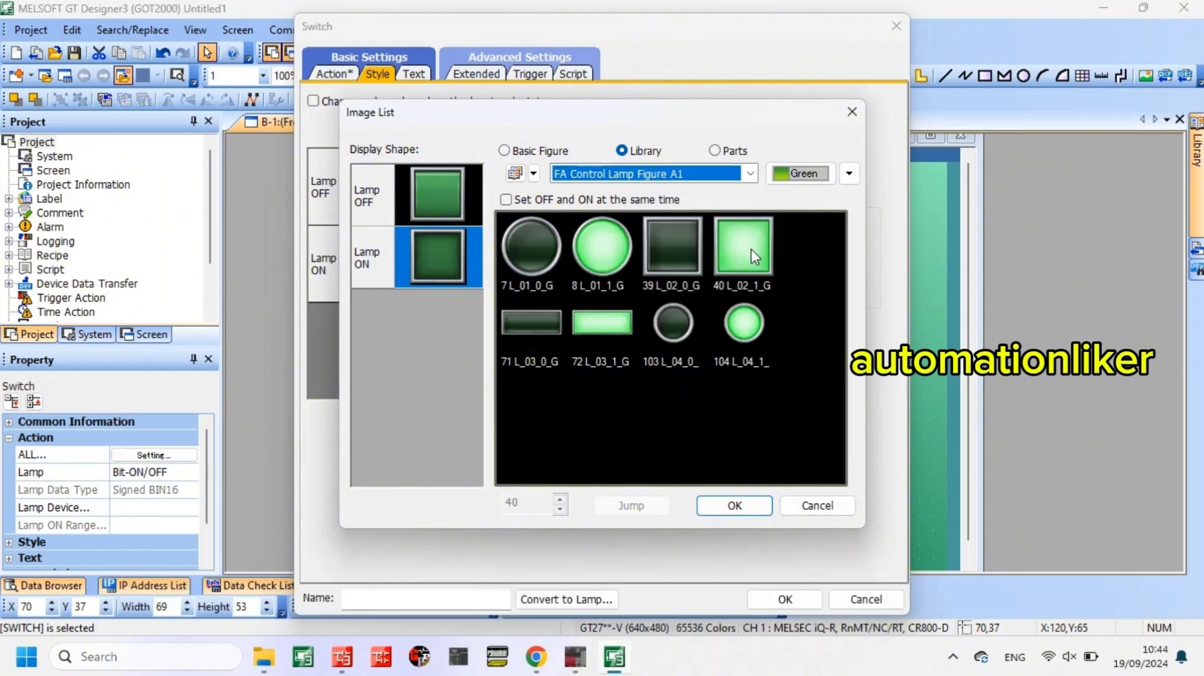
pyautogui.click(735, 505)
# - Label the switch X0 and, with OFF=ON disabled, make the lamp ON text black, then accept the switch settings
pyautogui.click(419, 74)
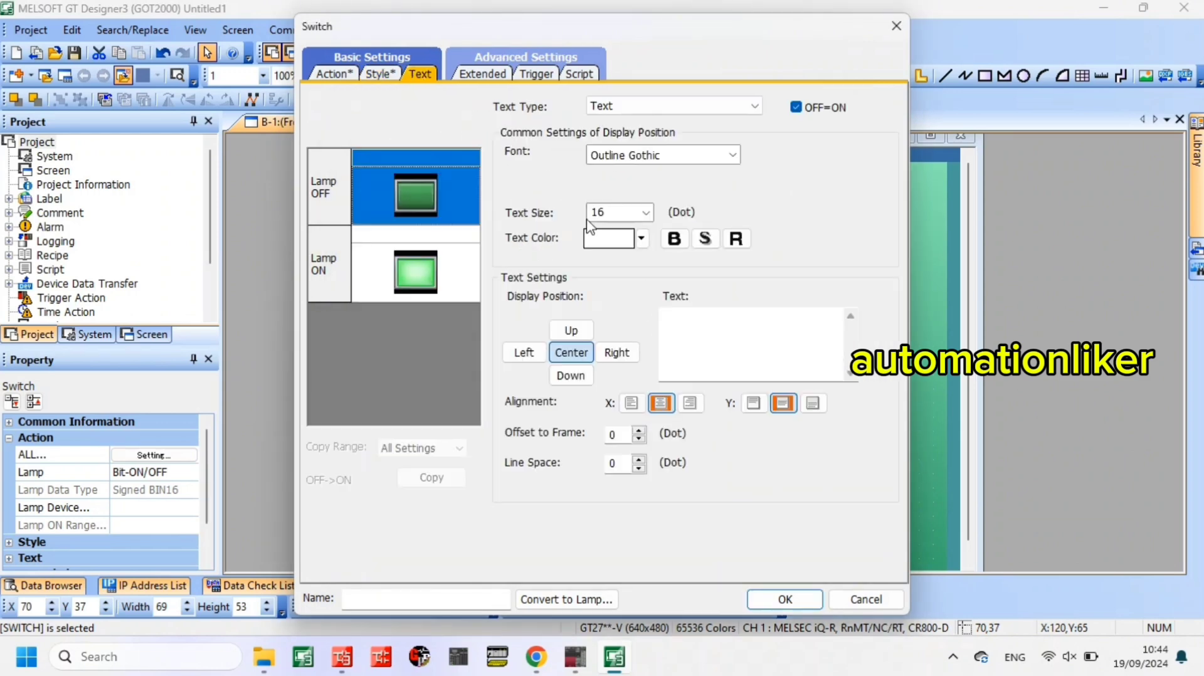
pyautogui.click(723, 331)
pyautogui.write('X0')
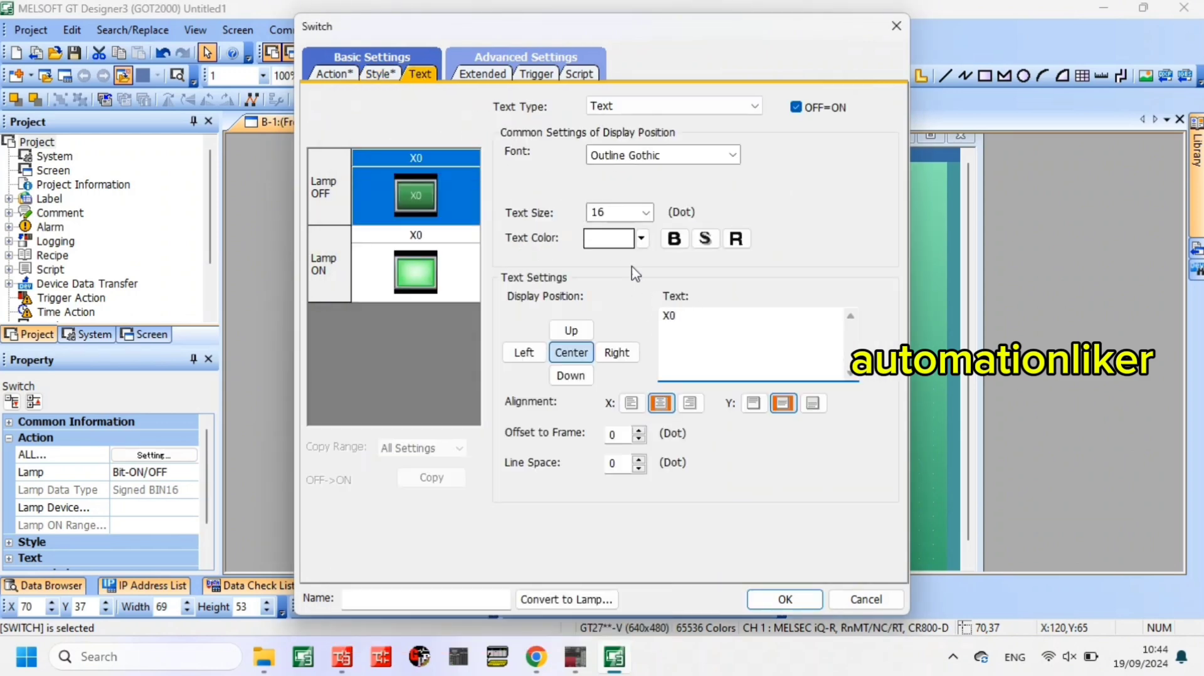
pyautogui.click(464, 257)
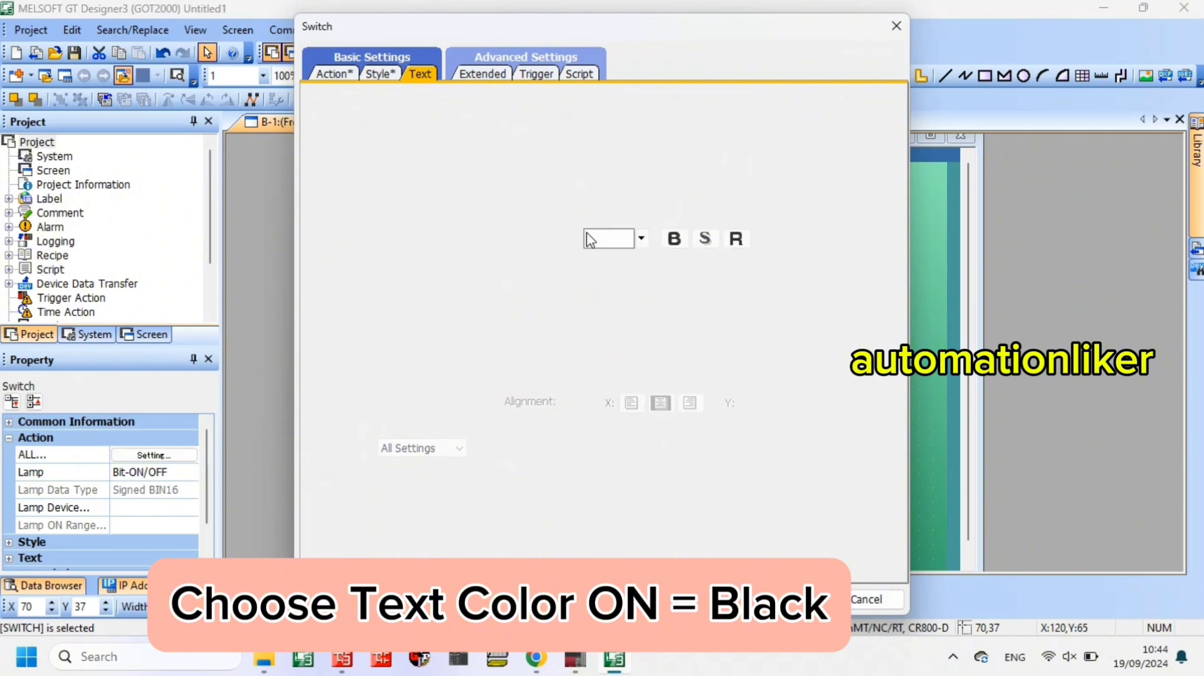
pyautogui.click(821, 107)
pyautogui.click(640, 238)
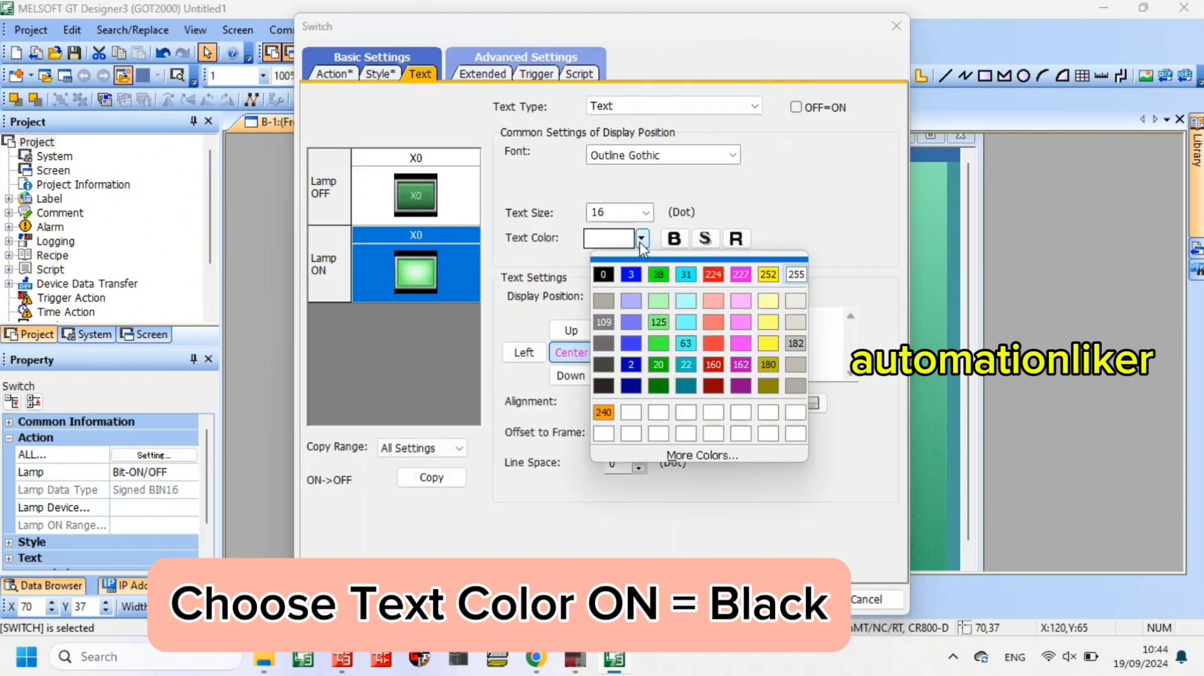
pyautogui.click(607, 273)
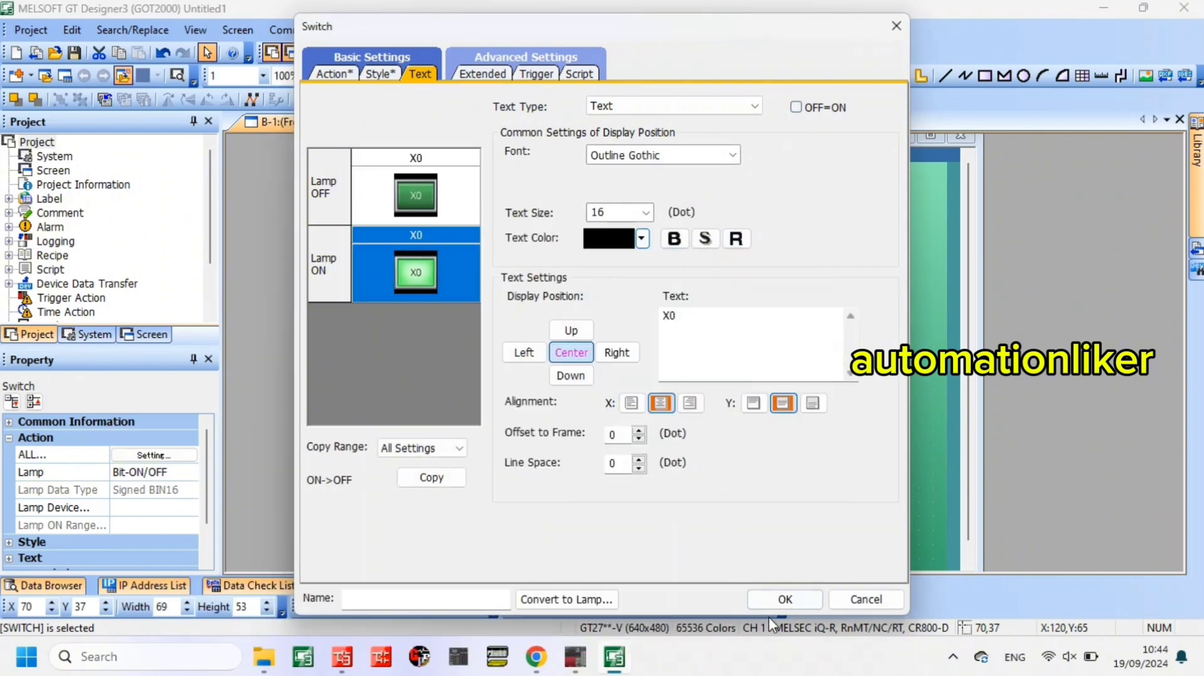
pyautogui.click(782, 599)
# - Move the X0 switch slightly lower on the base screen
pyautogui.click(501, 256)
pyautogui.click(485, 222)
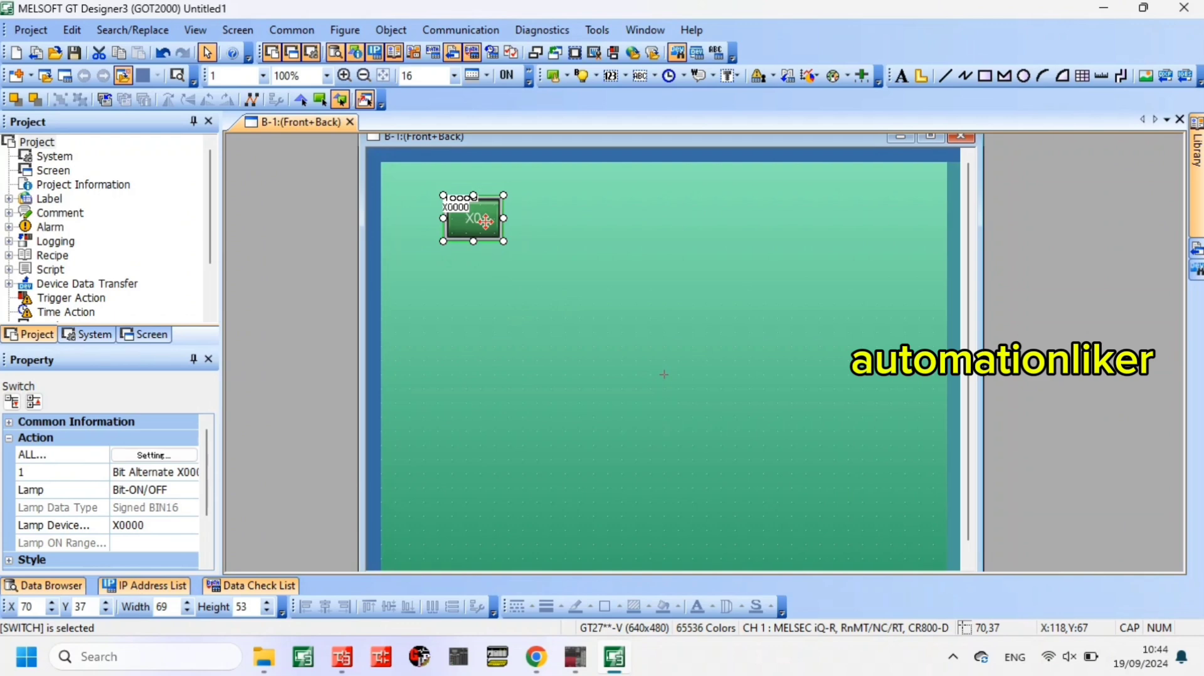
pyautogui.click(549, 233)
pyautogui.moveTo(482, 227); pyautogui.dragTo(482, 242)
pyautogui.click(588, 241)
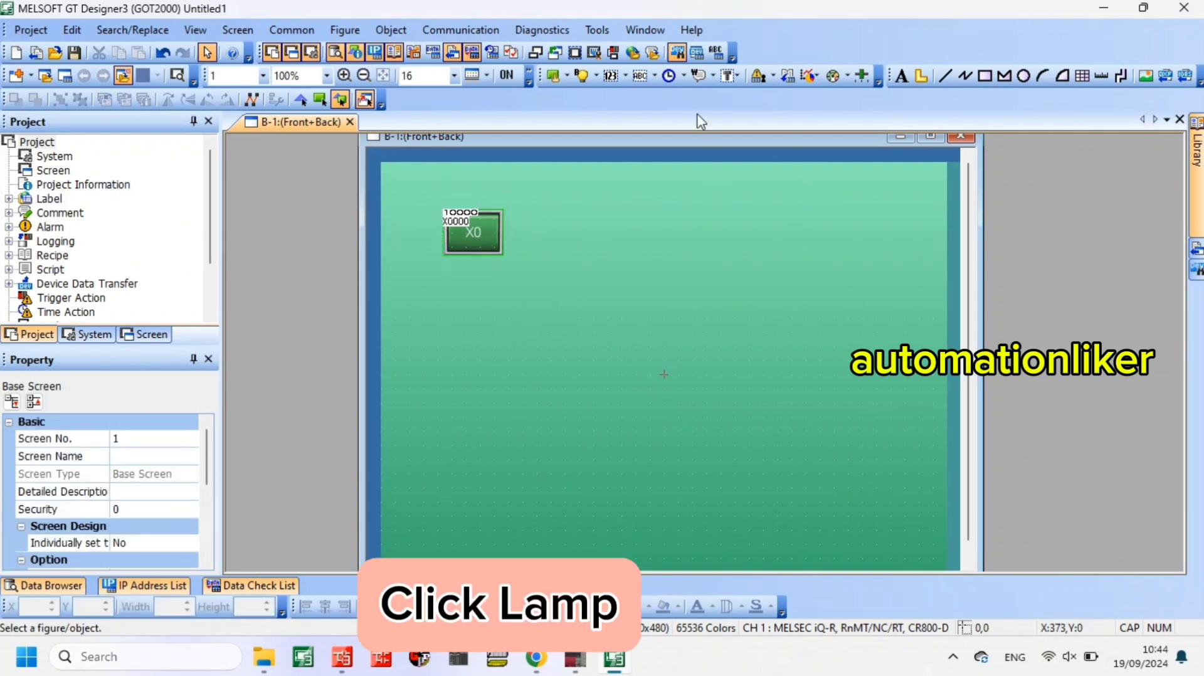
# - Place a bit lamp about 67 by 56 dots just to the right of the X0 switch
pyautogui.click(580, 76)
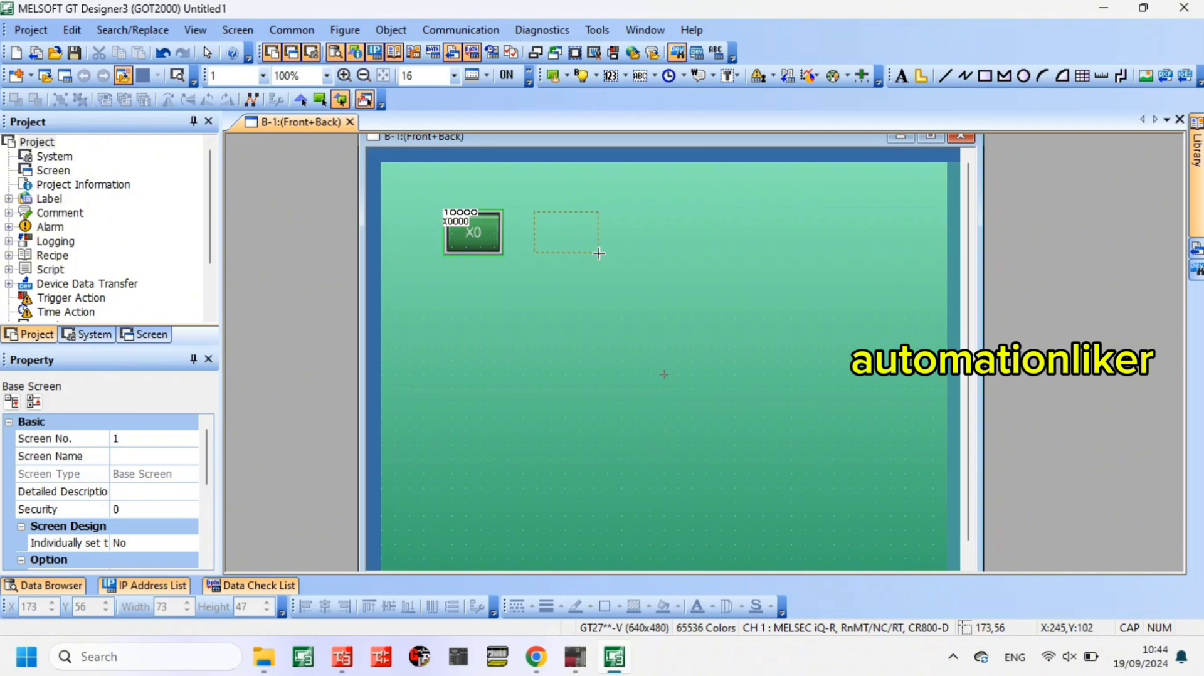
pyautogui.click(583, 252)
pyautogui.moveTo(590, 207); pyautogui.dragTo(590, 205)
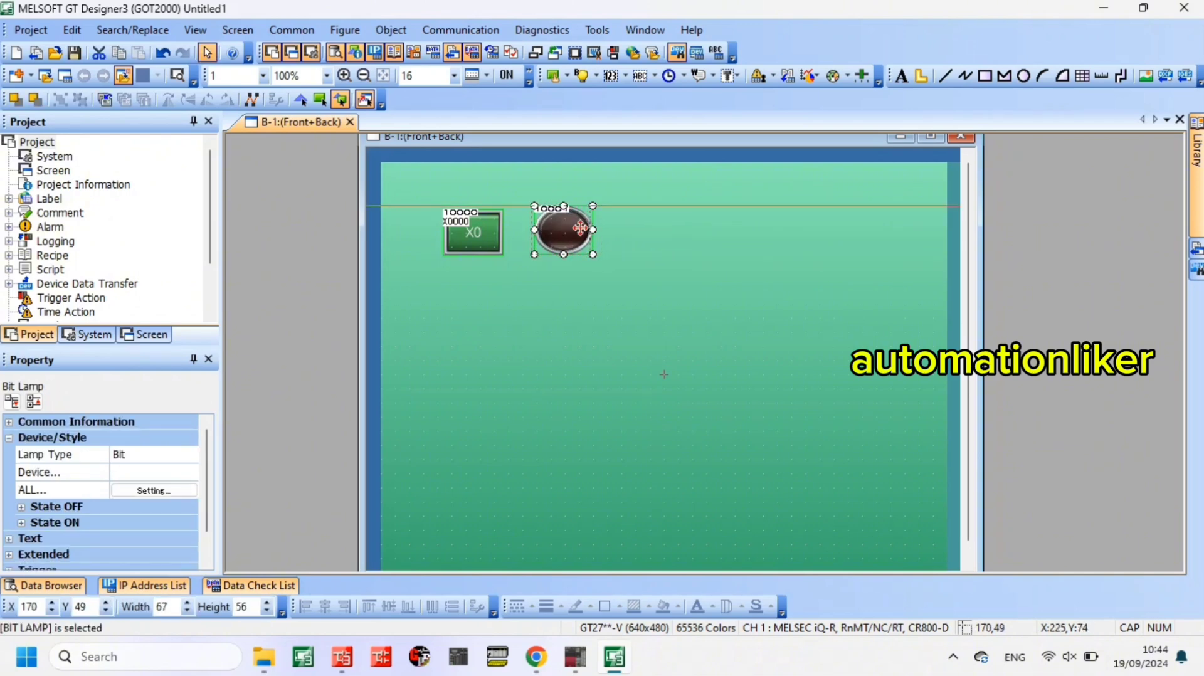
pyautogui.click(573, 236)
pyautogui.click(568, 232)
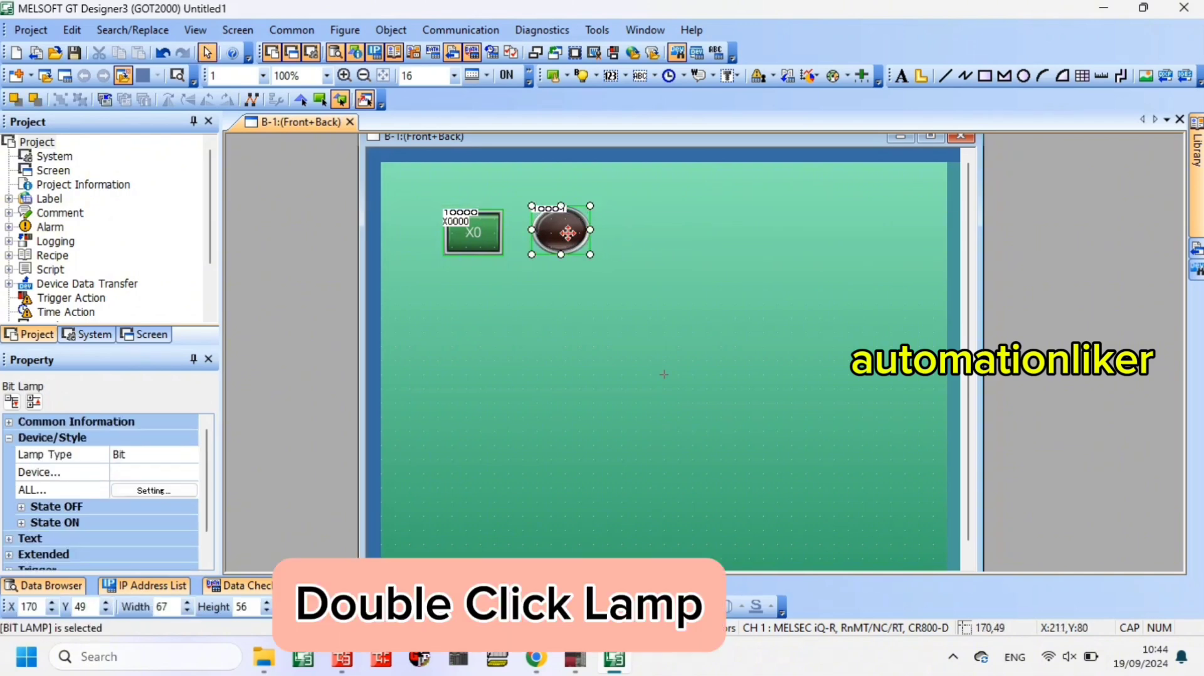
# - Assign device Y0 to the bit lamp and set its OFF and ON shape colors to green
pyautogui.doubleClick(567, 233)
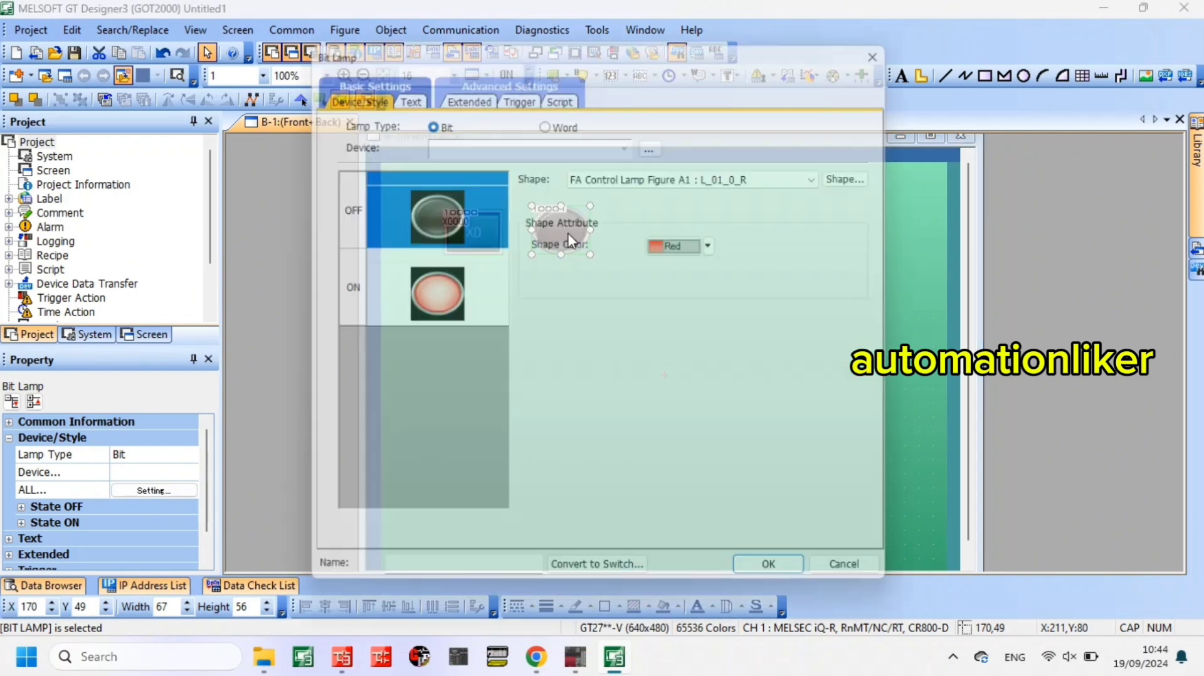
pyautogui.click(481, 144)
pyautogui.write('Y0')
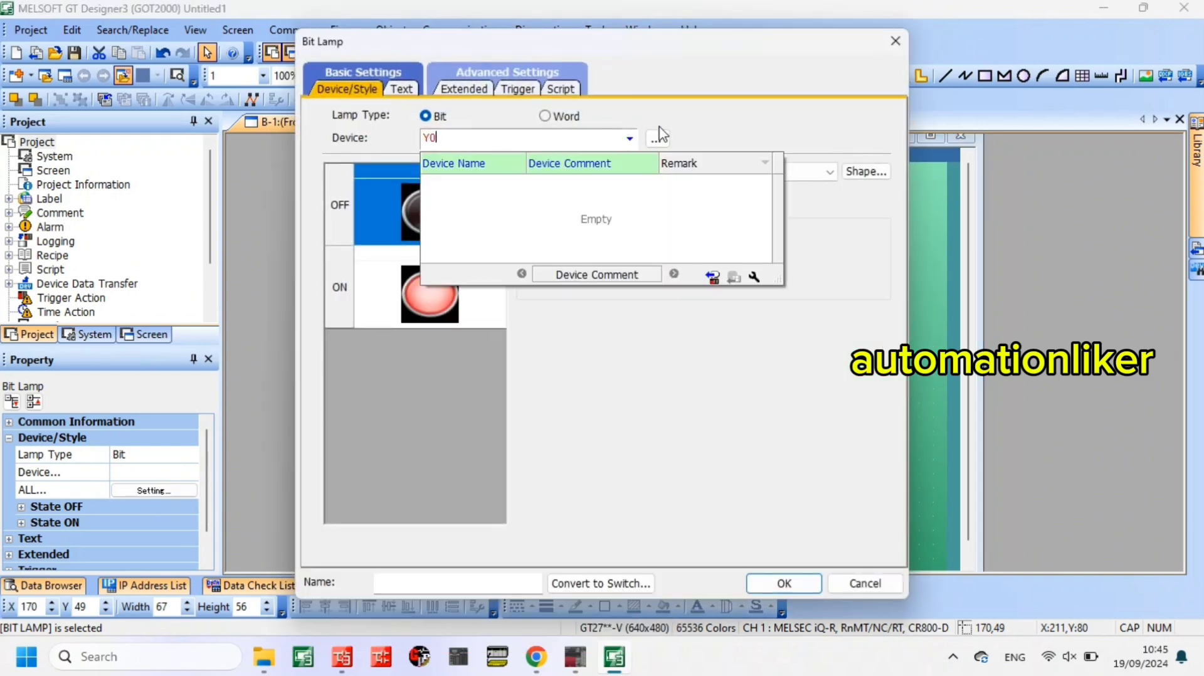
pyautogui.click(690, 116)
pyautogui.click(717, 246)
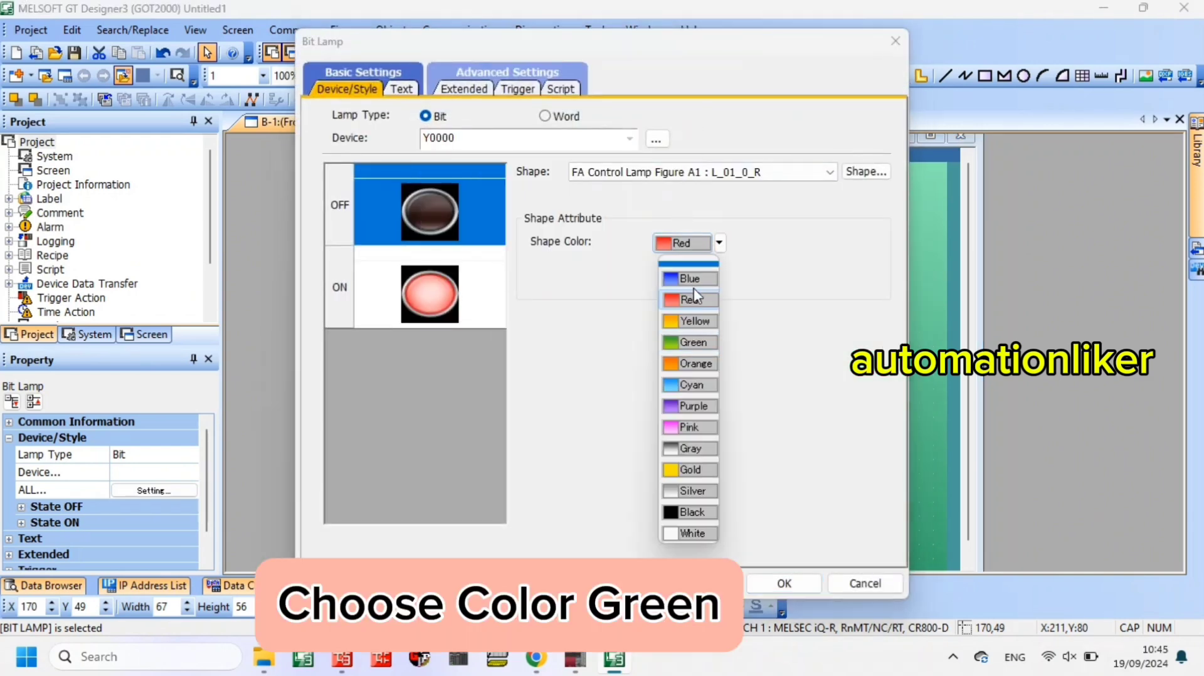
pyautogui.click(694, 341)
pyautogui.click(446, 296)
pyautogui.click(684, 243)
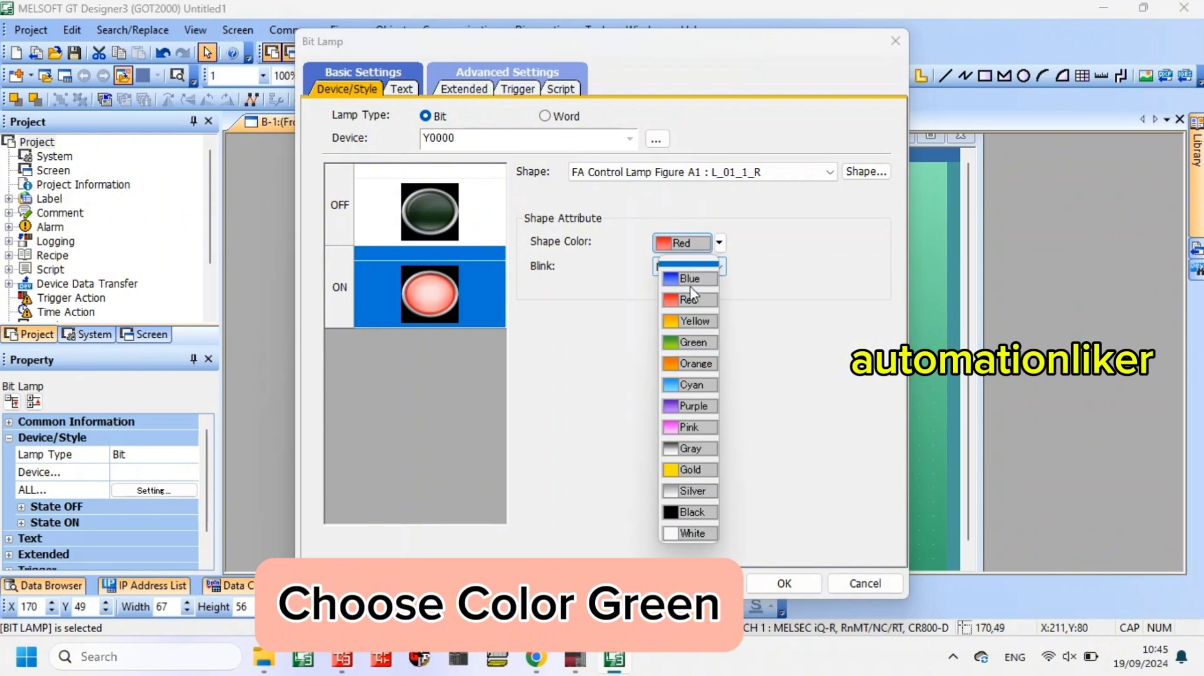
pyautogui.click(693, 342)
# - Label the lamp Y0 and, with OFF=ON disabled, make its ON text black, then accept the lamp settings
pyautogui.click(402, 92)
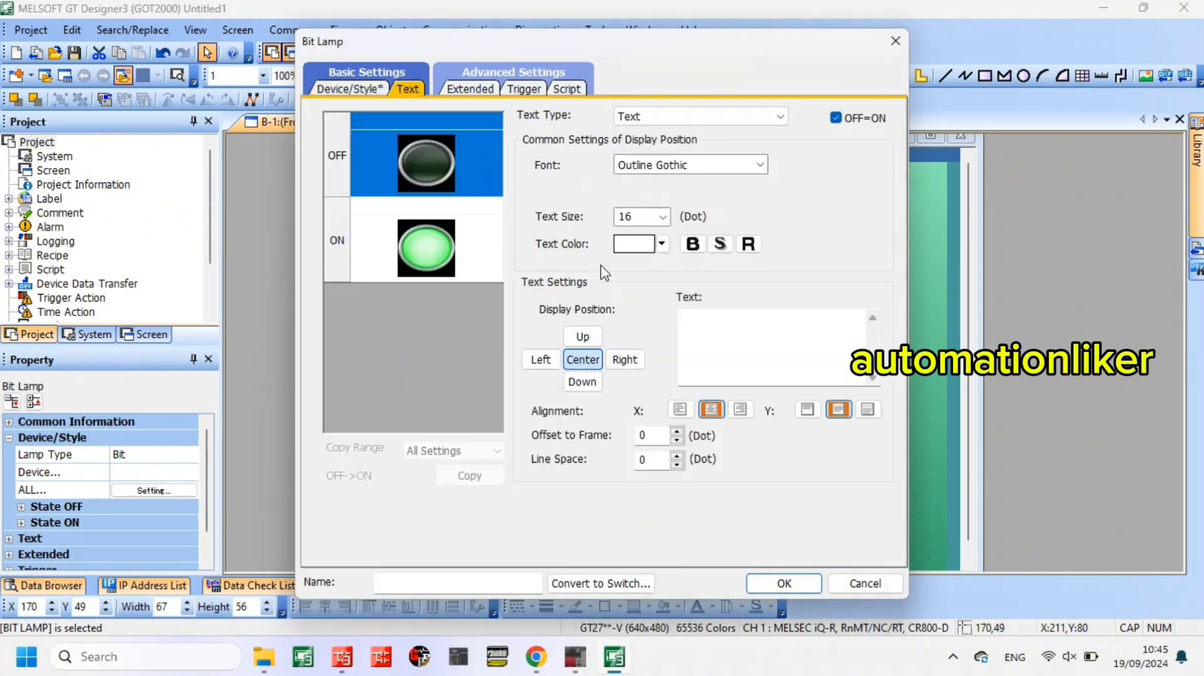
pyautogui.click(762, 341)
pyautogui.write('Y0')
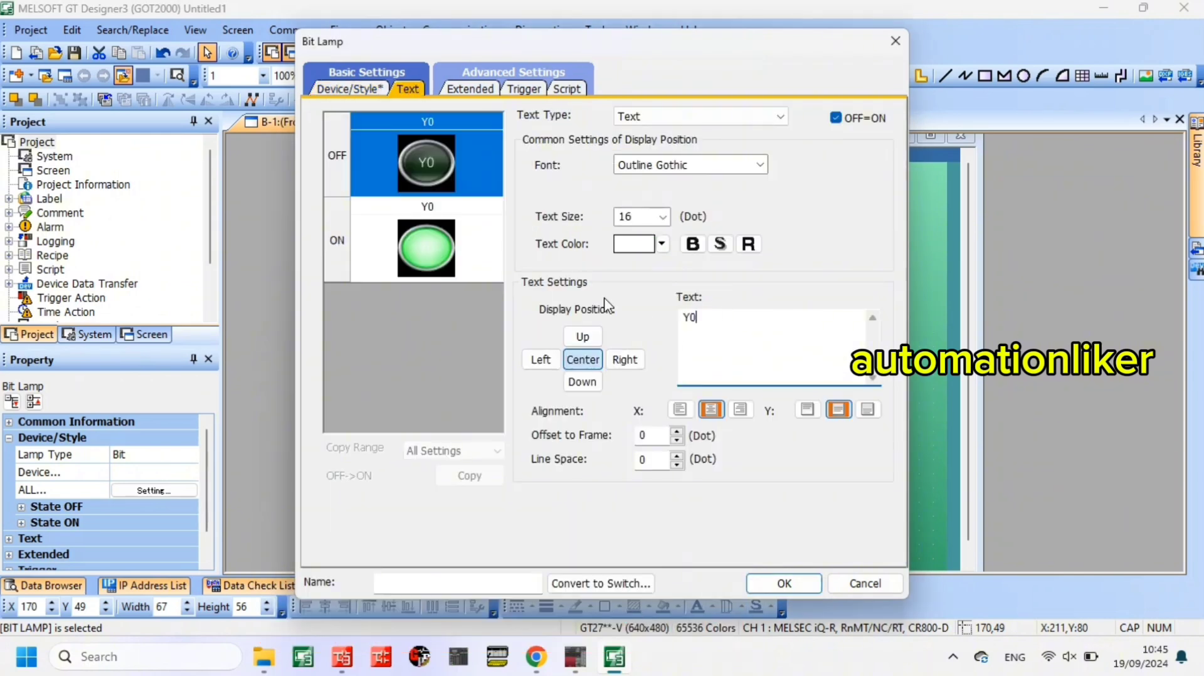
pyautogui.click(458, 257)
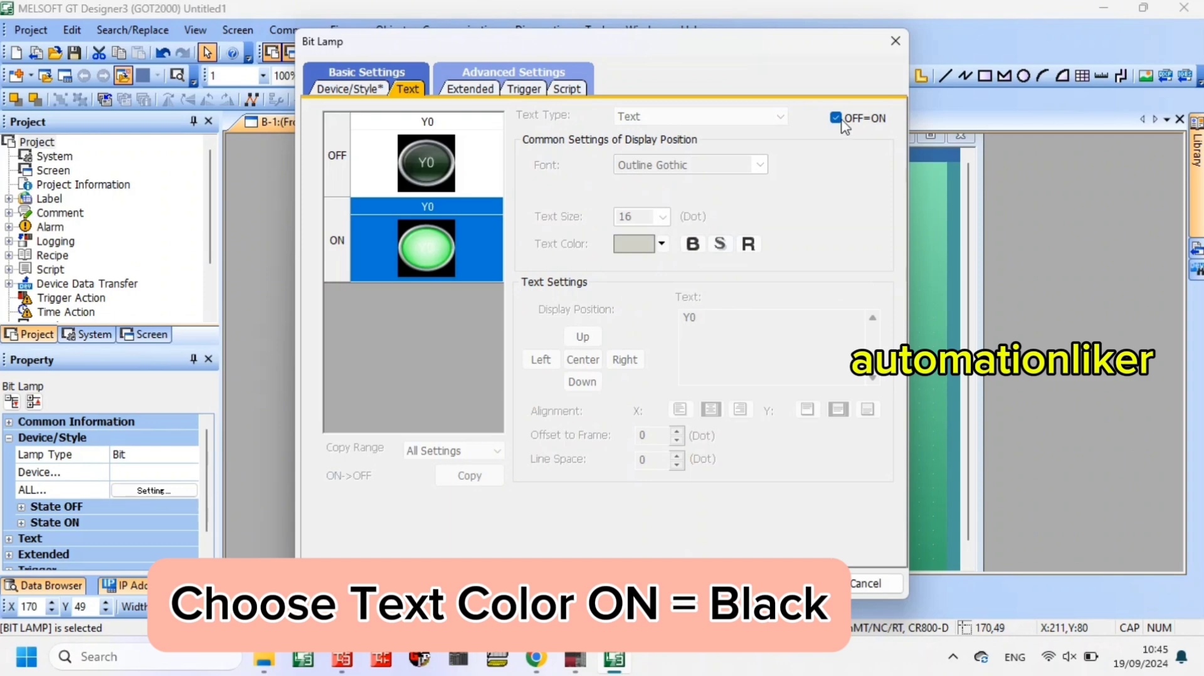
pyautogui.click(838, 119)
pyautogui.click(660, 244)
pyautogui.click(635, 279)
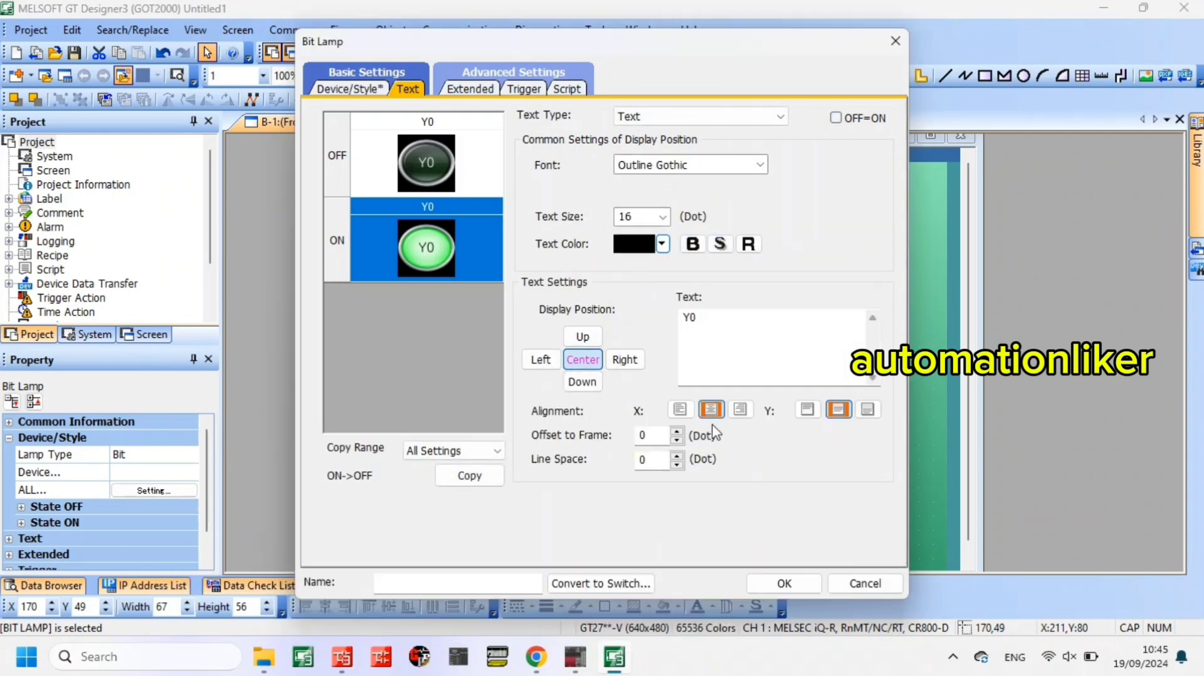
pyautogui.click(780, 581)
pyautogui.click(652, 290)
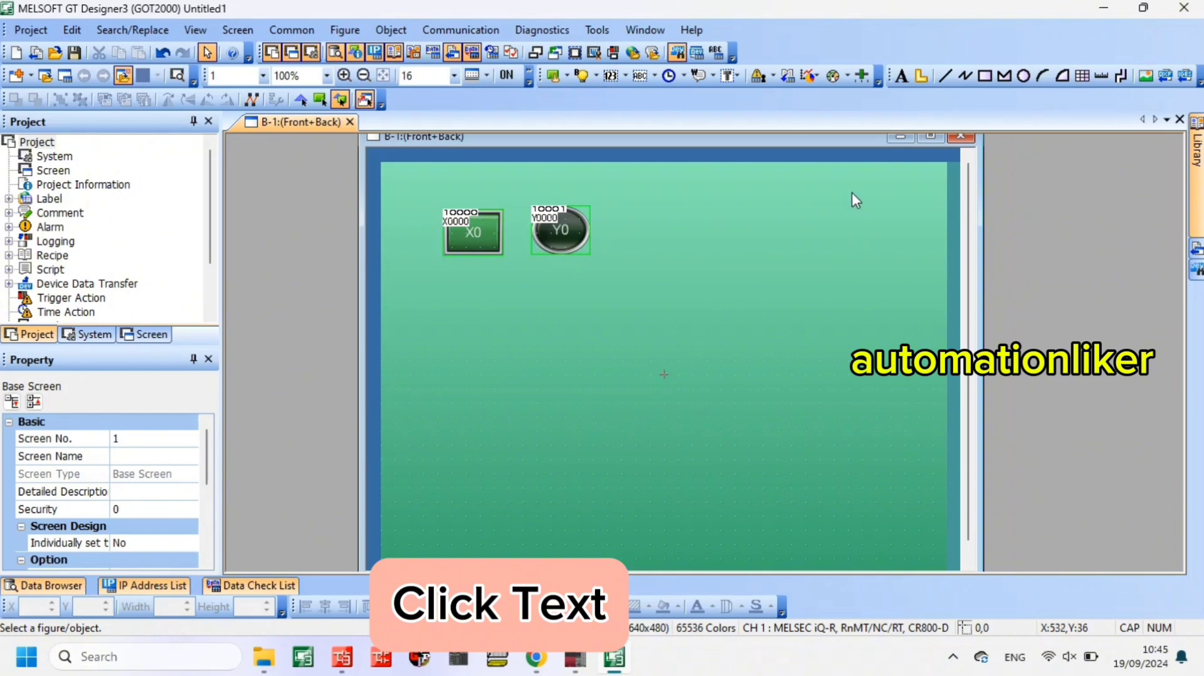
# - Add the two-line text NORMALLY OPEN and place it just above the X0 switch
pyautogui.click(901, 76)
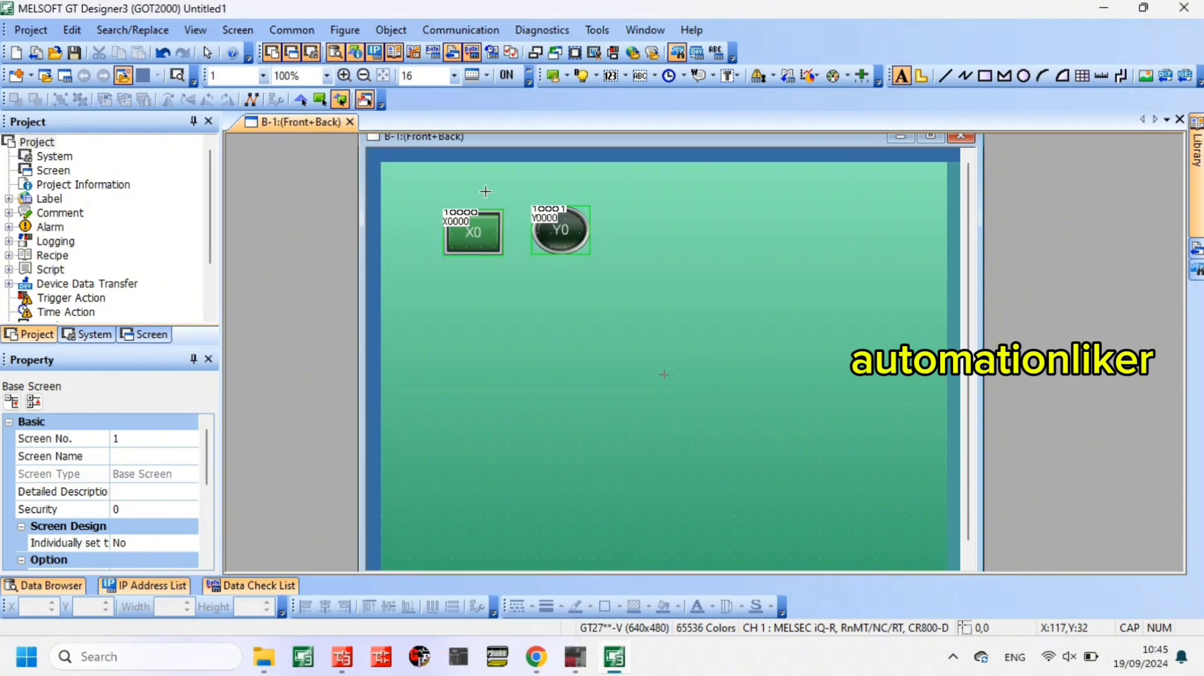
pyautogui.click(486, 192)
pyautogui.write('NORMA')
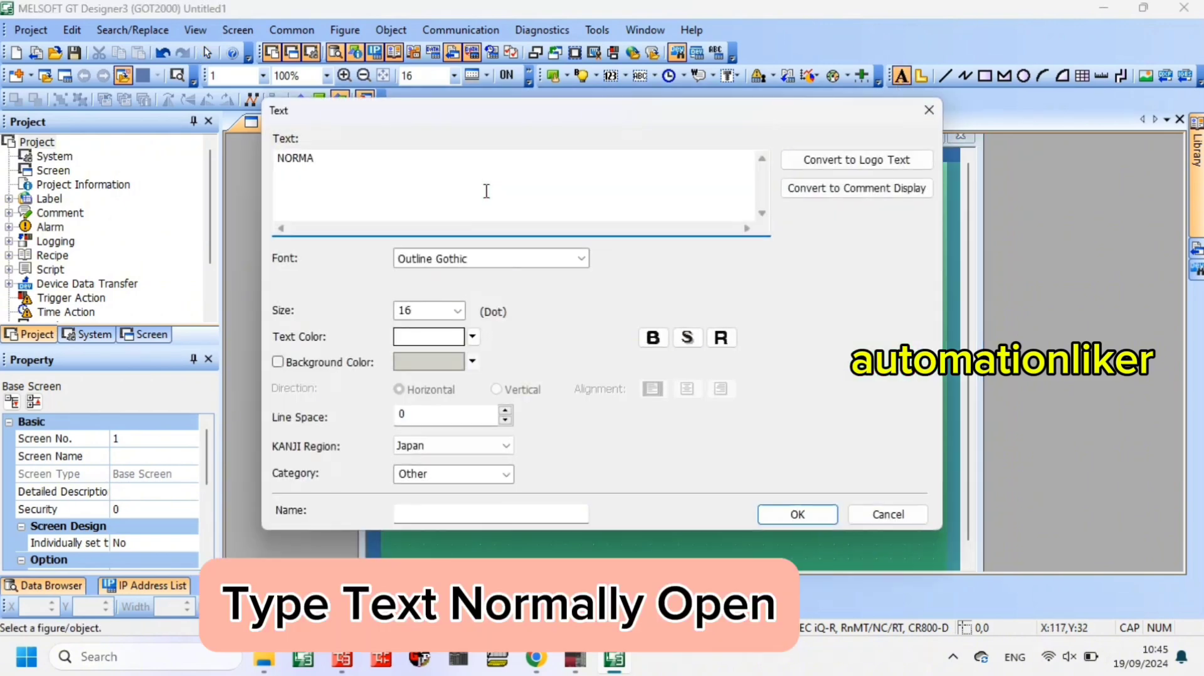
pyautogui.write('LLY OPEN')
pyautogui.click(337, 159)
pyautogui.press('Return')
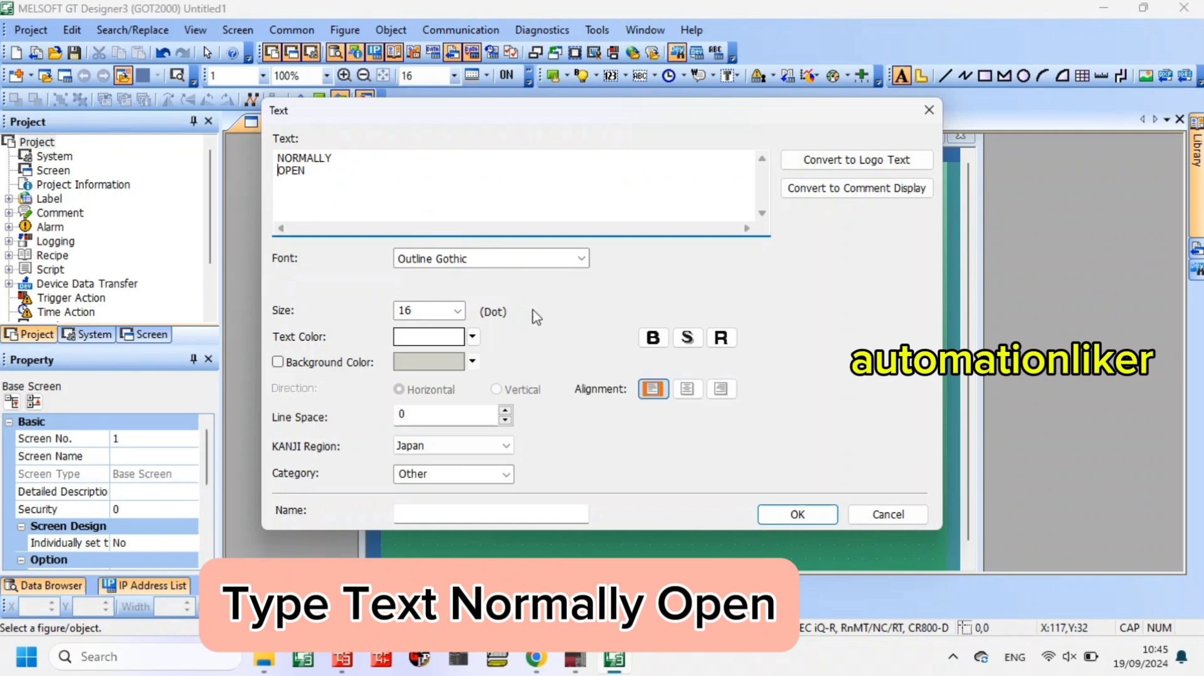
pyautogui.click(798, 514)
pyautogui.moveTo(519, 201); pyautogui.dragTo(476, 184)
# - Center-align the NORMALLY OPEN text, color it black, and adjust its position above the X0 switch
pyautogui.doubleClick(480, 188)
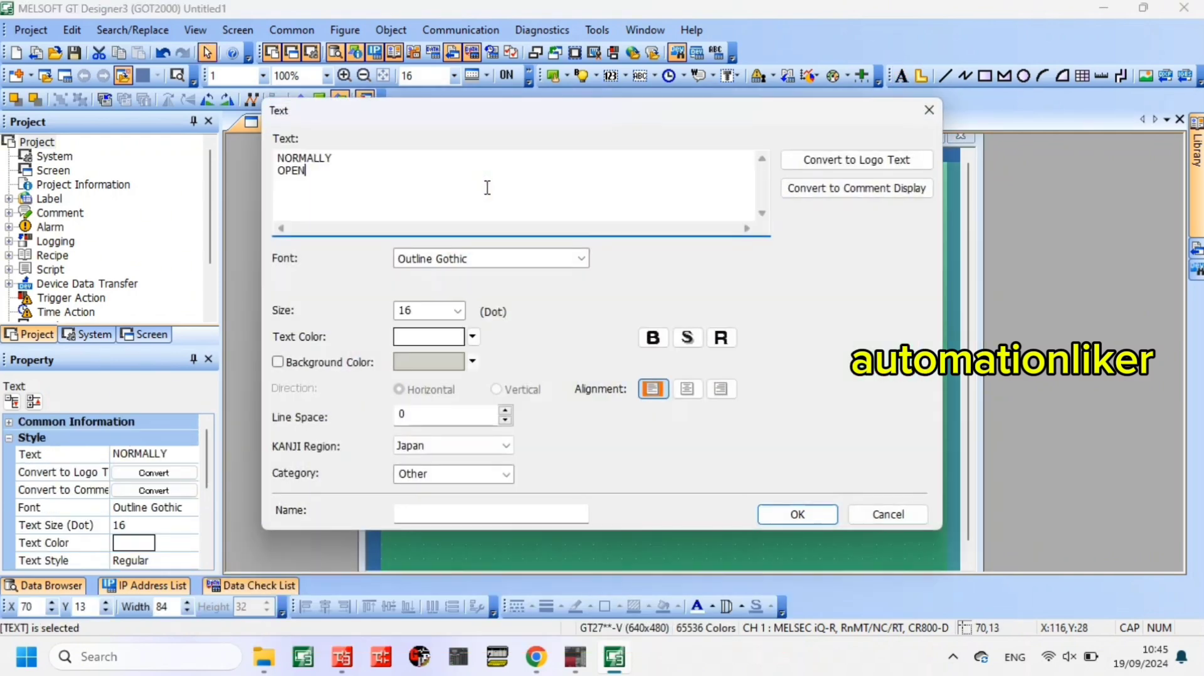
pyautogui.click(688, 389)
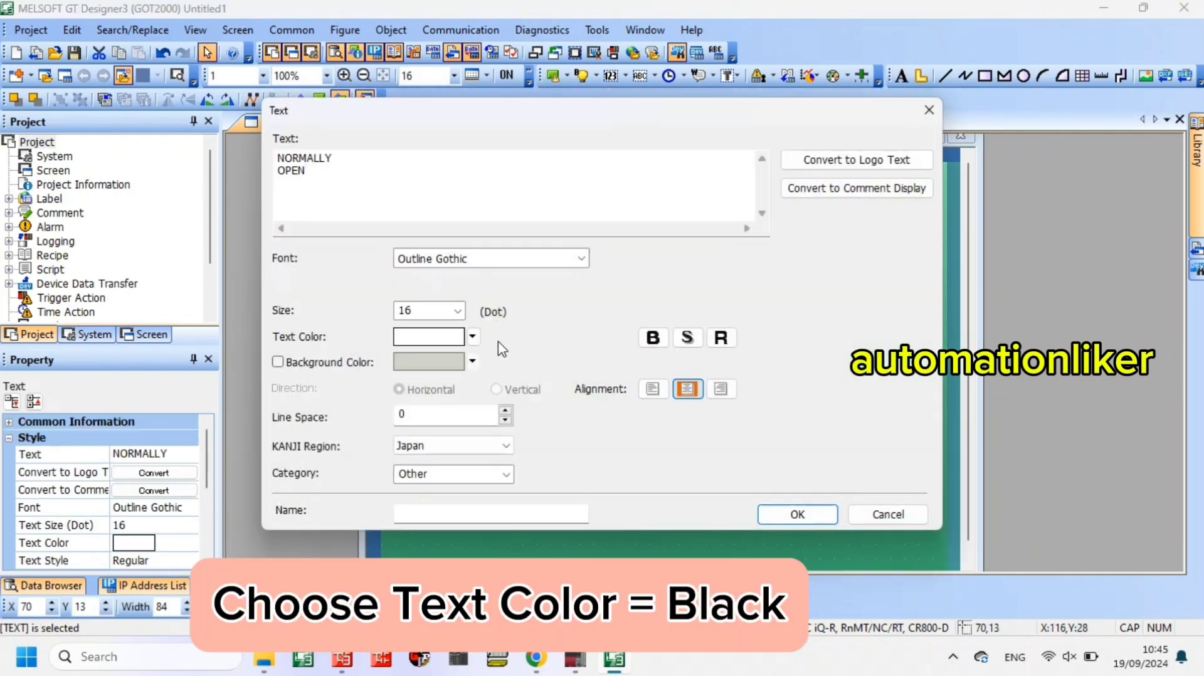
pyautogui.click(474, 338)
pyautogui.click(413, 373)
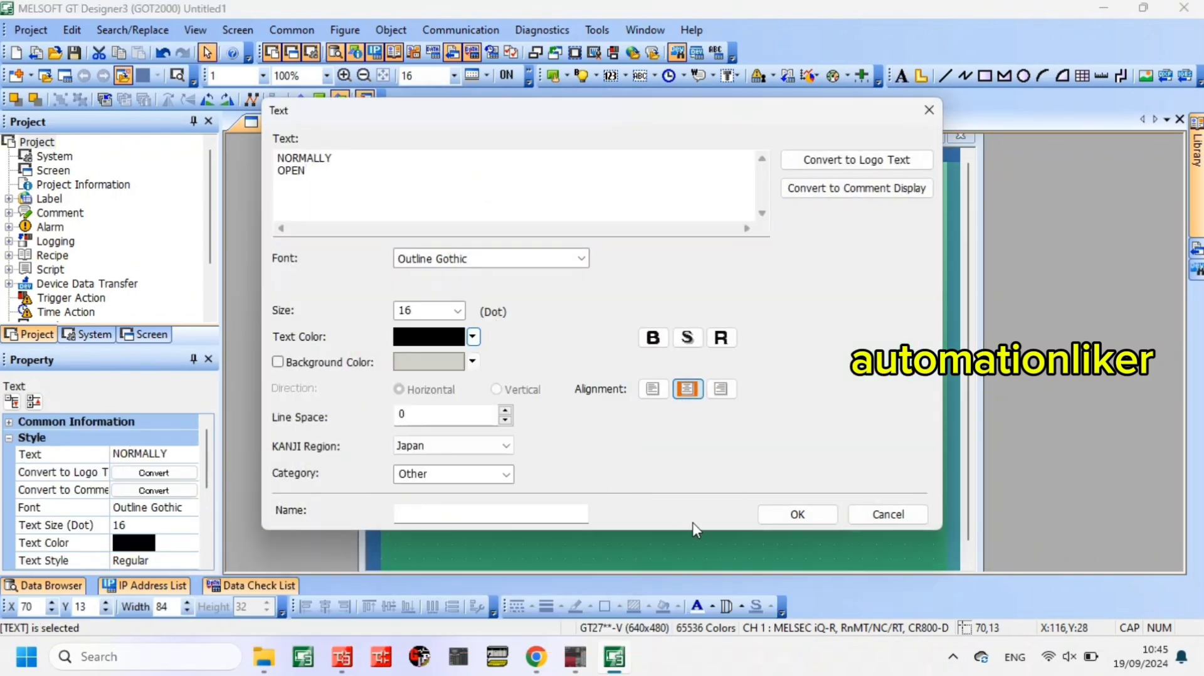
pyautogui.click(791, 515)
pyautogui.moveTo(512, 198); pyautogui.dragTo(508, 201)
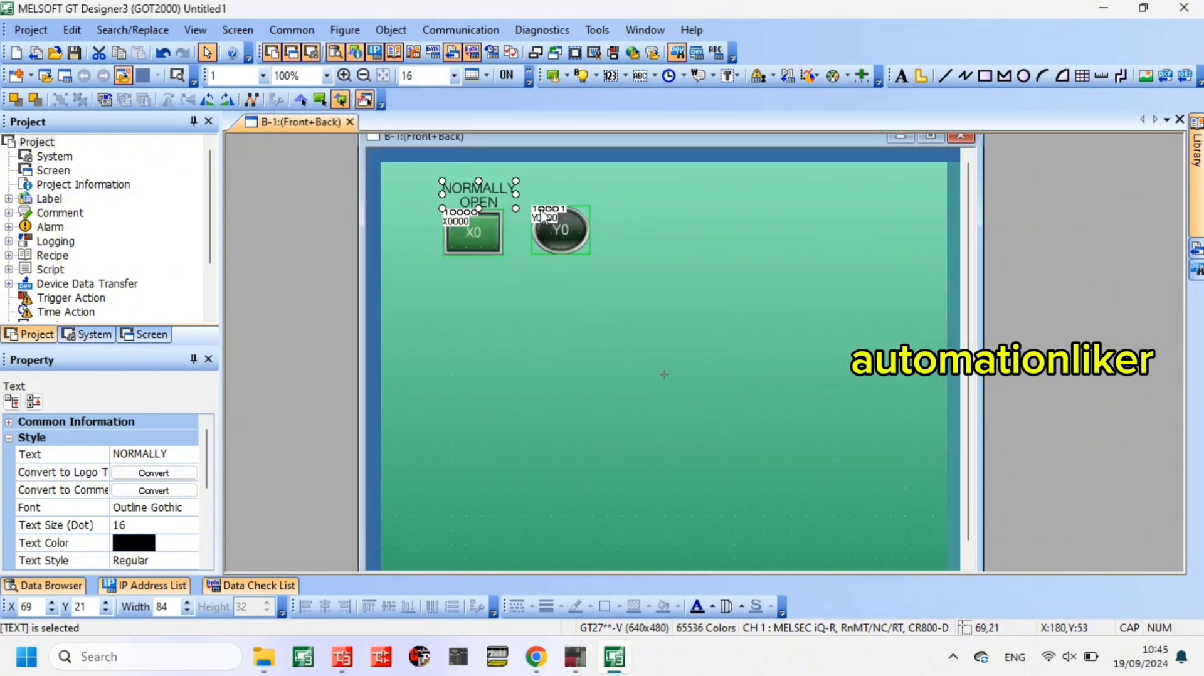
pyautogui.click(656, 299)
# - Copy the NORMALLY OPEN text, X0 switch and Y0 lamp together and paste the set directly below the originals
pyautogui.hotkey('ctrl', 'a')
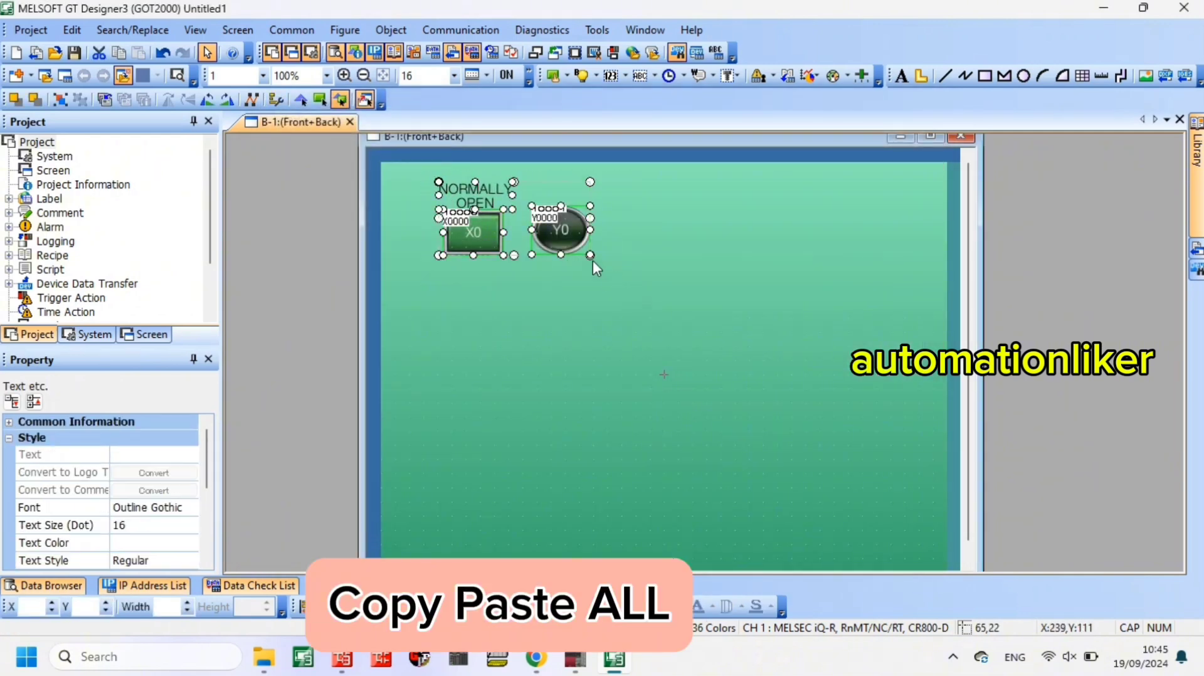
pyautogui.rightClick(567, 245)
pyautogui.click(652, 29)
pyautogui.rightClick(630, 310)
pyautogui.click(700, 76)
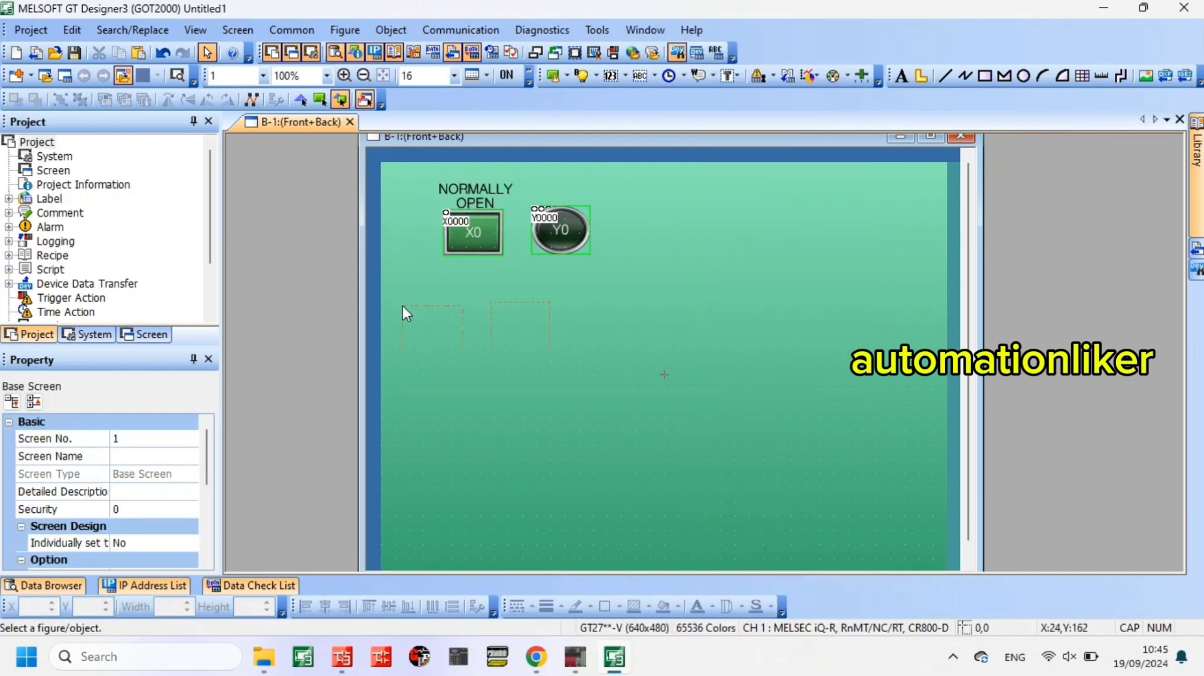
pyautogui.click(446, 296)
pyautogui.click(682, 345)
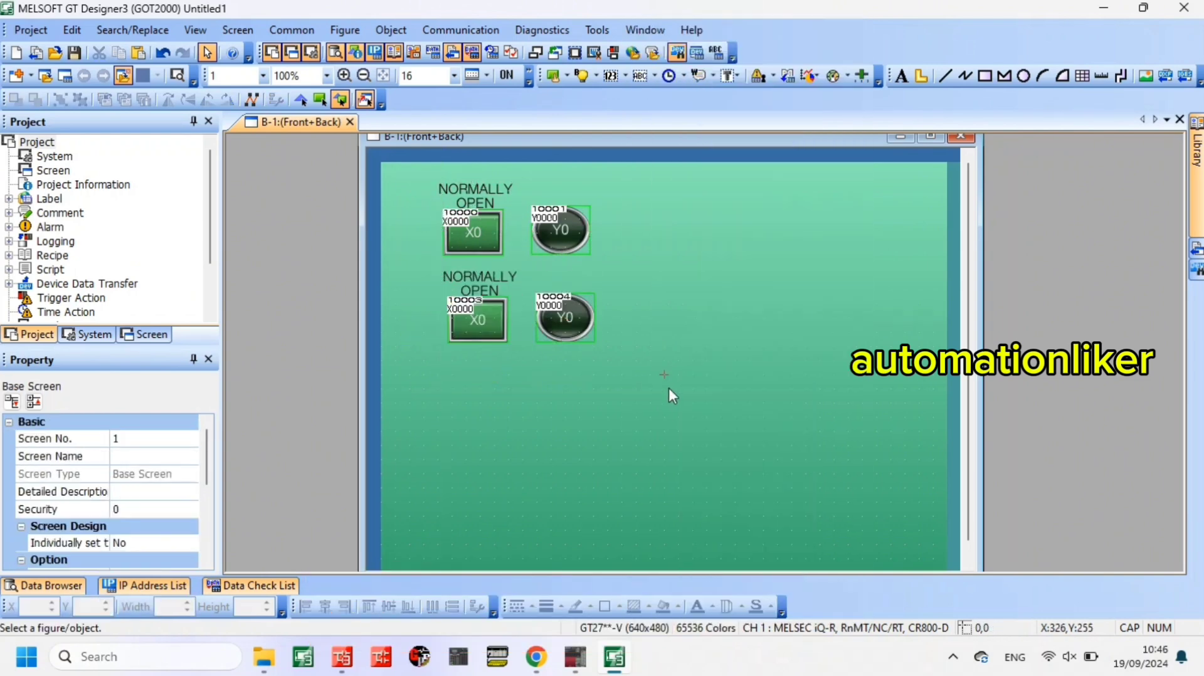
# - Change the second line of the copied text to CLOSE so the label reads NORMALLY CLOSE
pyautogui.doubleClick(481, 286)
pyautogui.moveTo(376, 191); pyautogui.dragTo(237, 183)
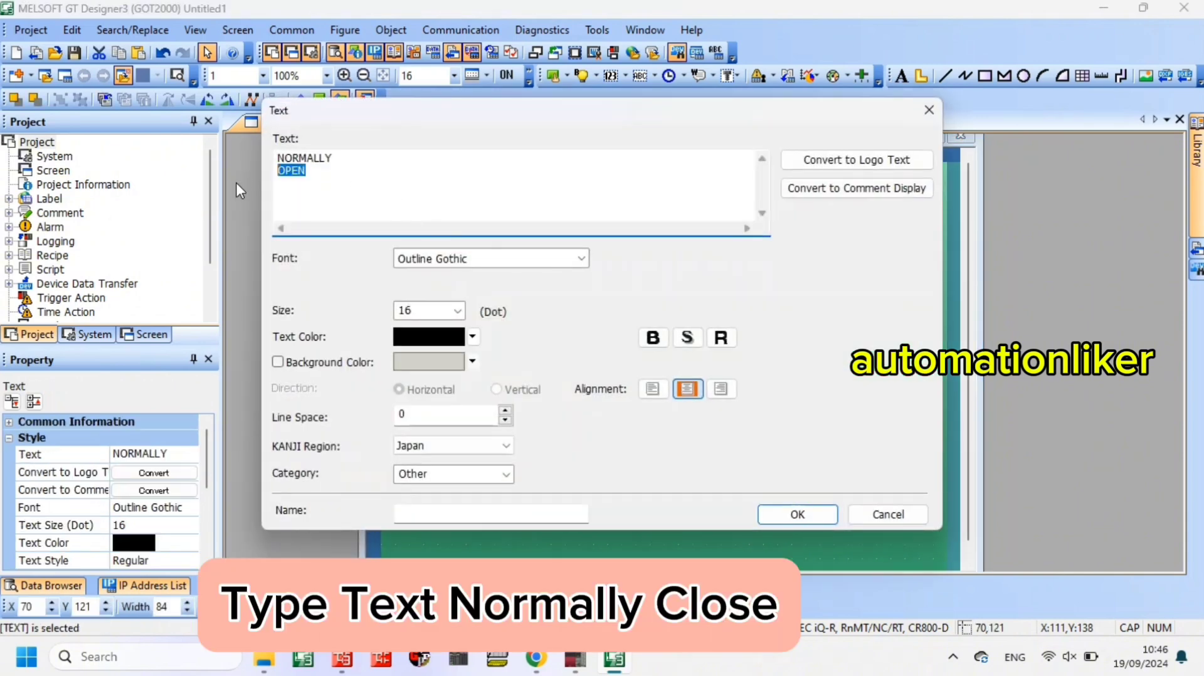
pyautogui.write('CLOSE')
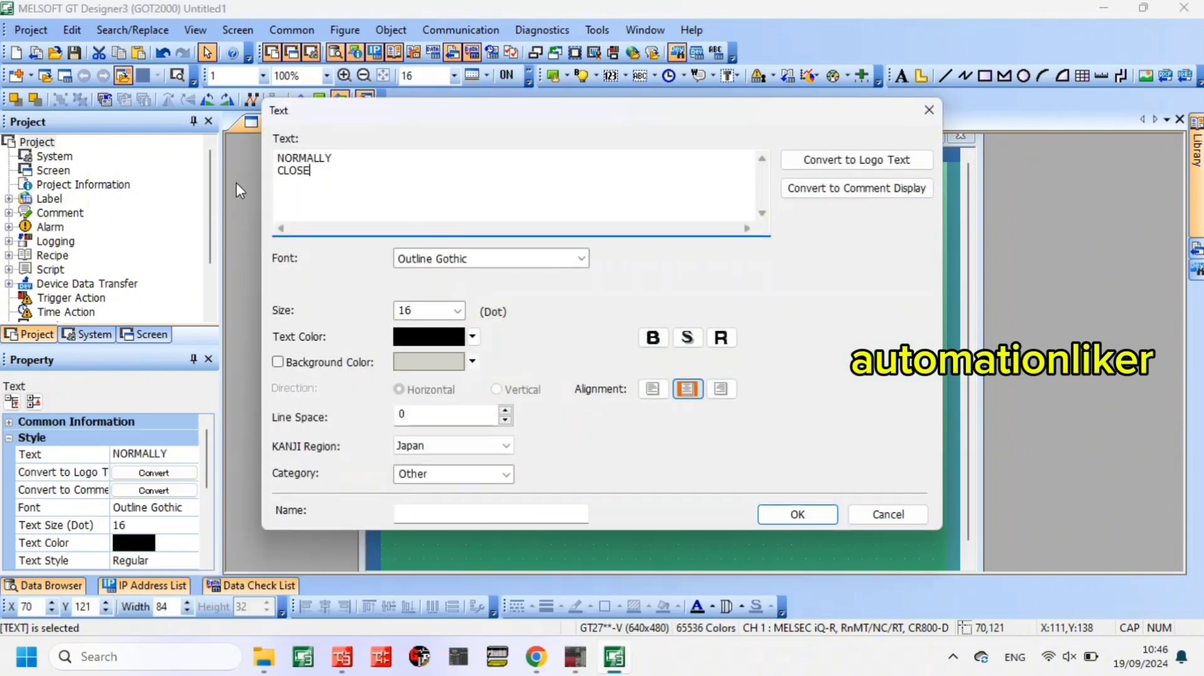
pyautogui.click(781, 523)
# - Set both the Bit Alternate action device and the Bit-ON/OFF lamp device of the copied switch to X0001
pyautogui.click(480, 322)
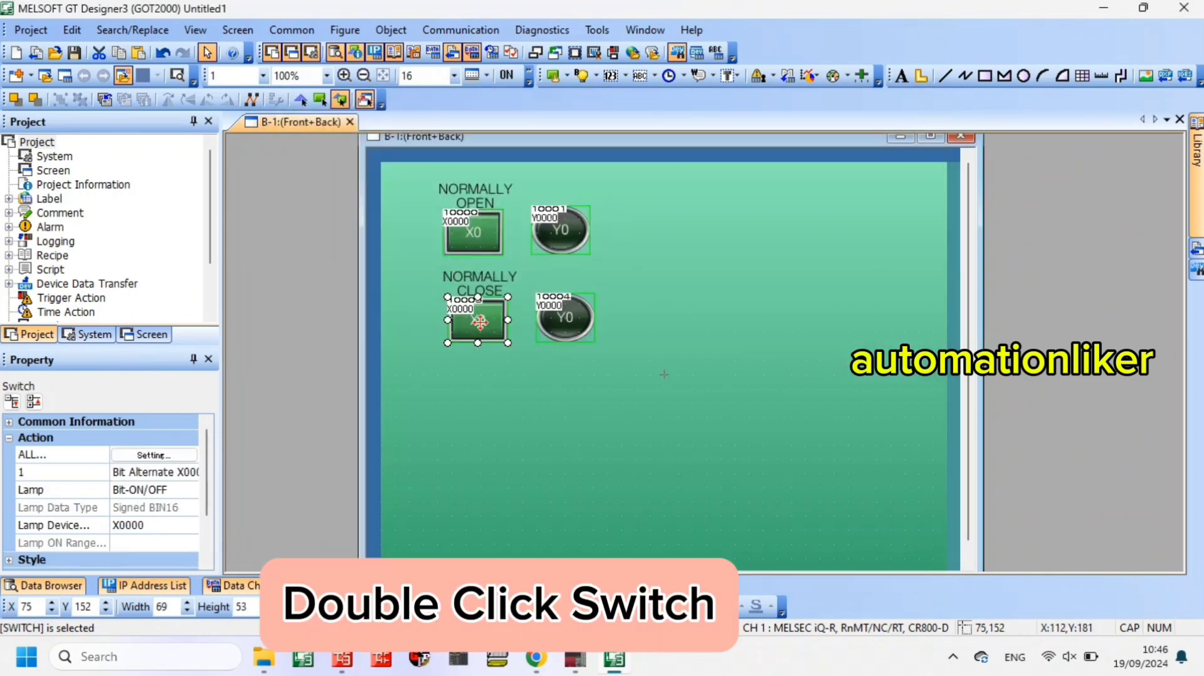
pyautogui.doubleClick(480, 322)
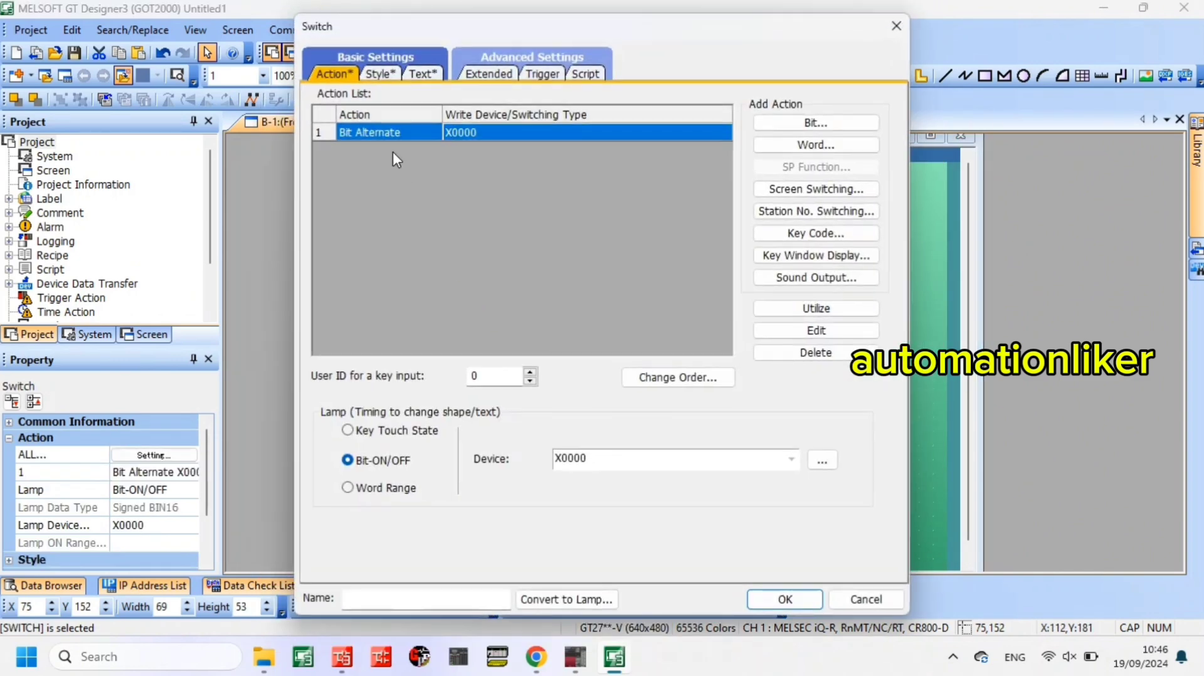
pyautogui.doubleClick(471, 133)
pyautogui.click(543, 277)
pyautogui.press('BackSpace')
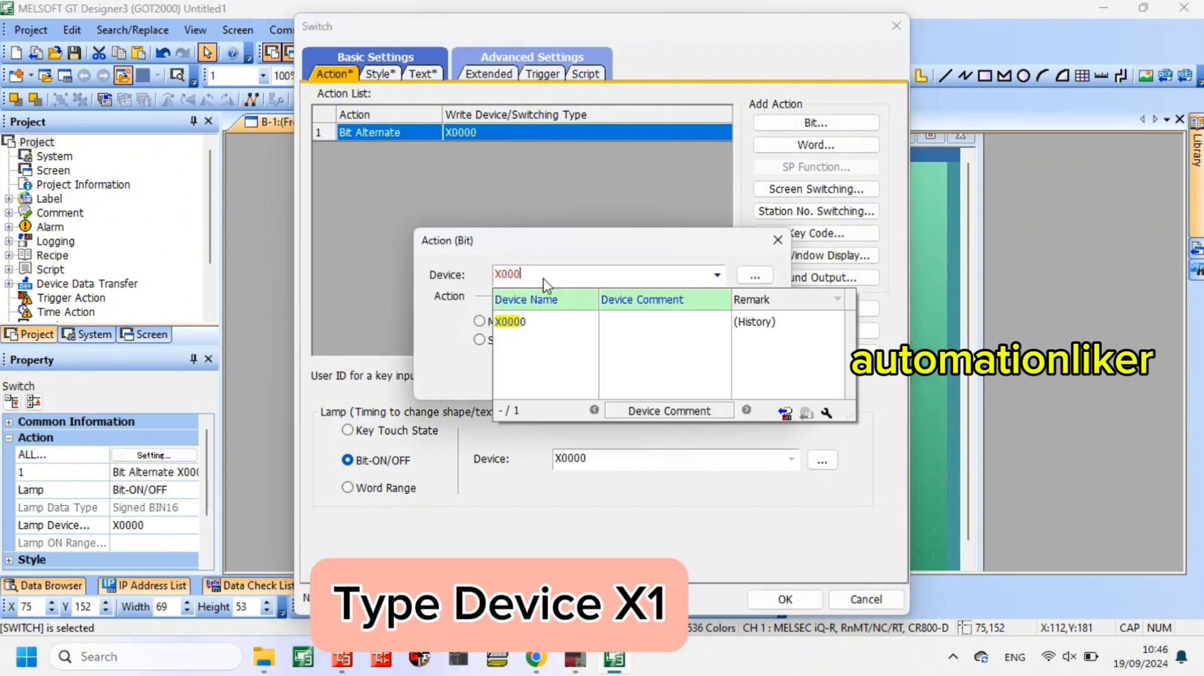
pyautogui.write('1')
pyautogui.click(649, 389)
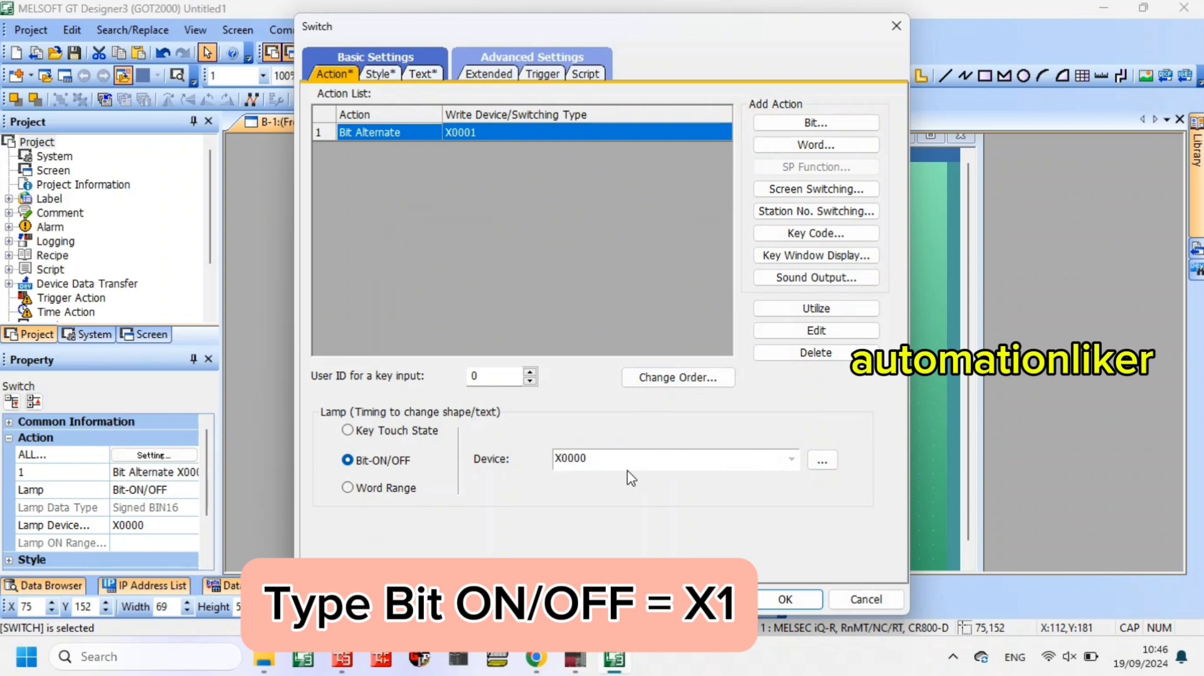
pyautogui.click(627, 460)
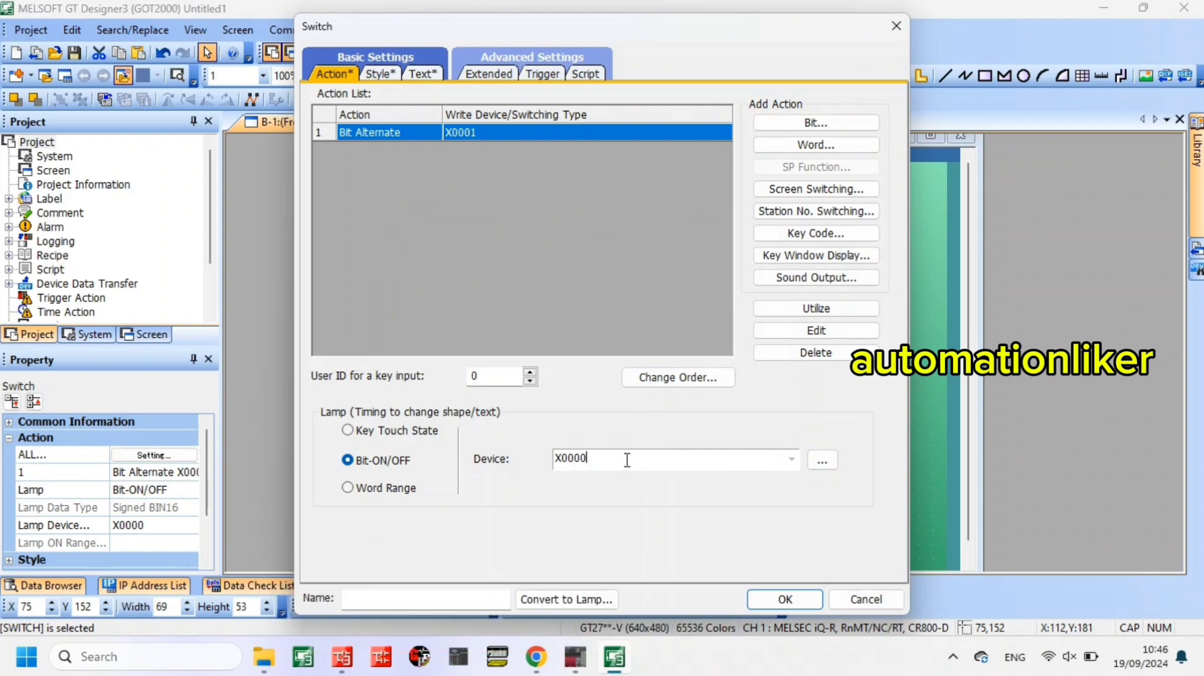
pyautogui.press('BackSpace')
pyautogui.write('1')
# - Set the copied switch's shape color to cyan for both the lamp OFF and lamp ON states
pyautogui.click(380, 74)
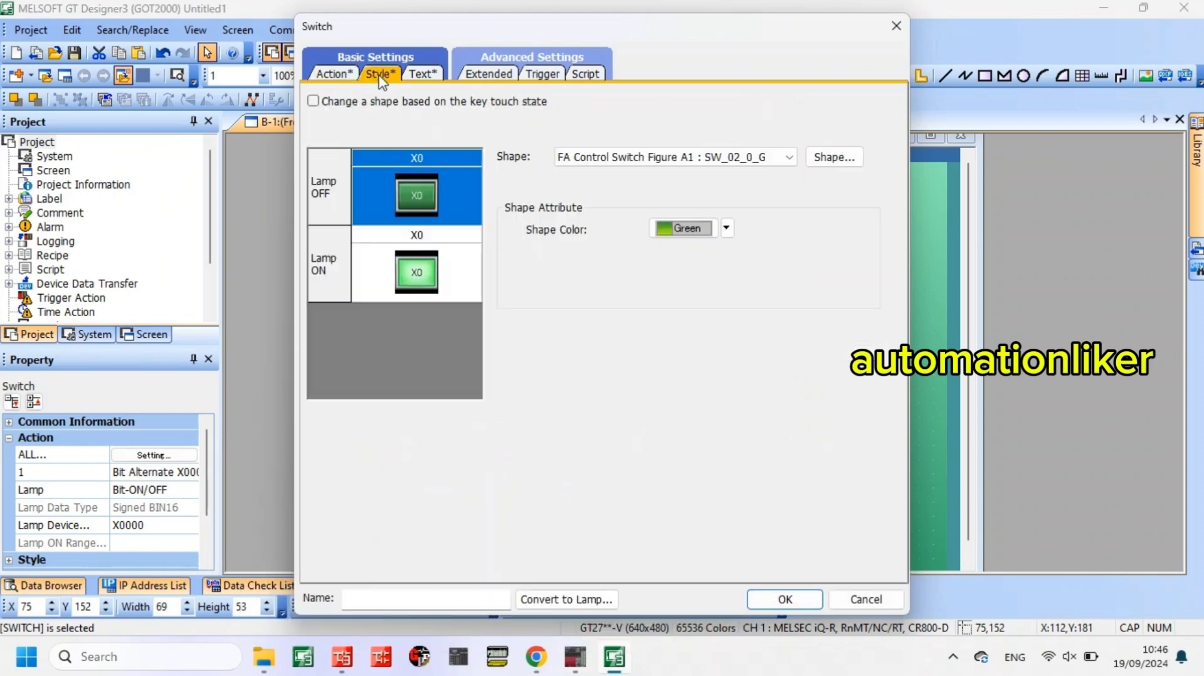
pyautogui.click(726, 228)
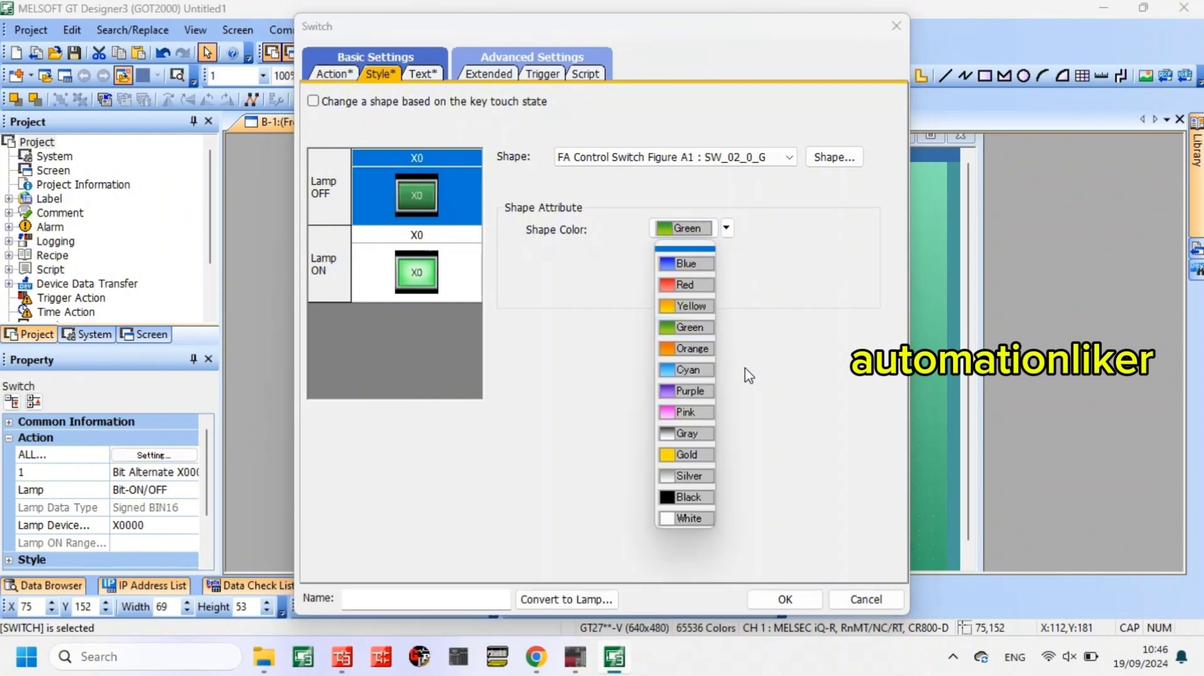
pyautogui.click(491, 298)
pyautogui.click(444, 272)
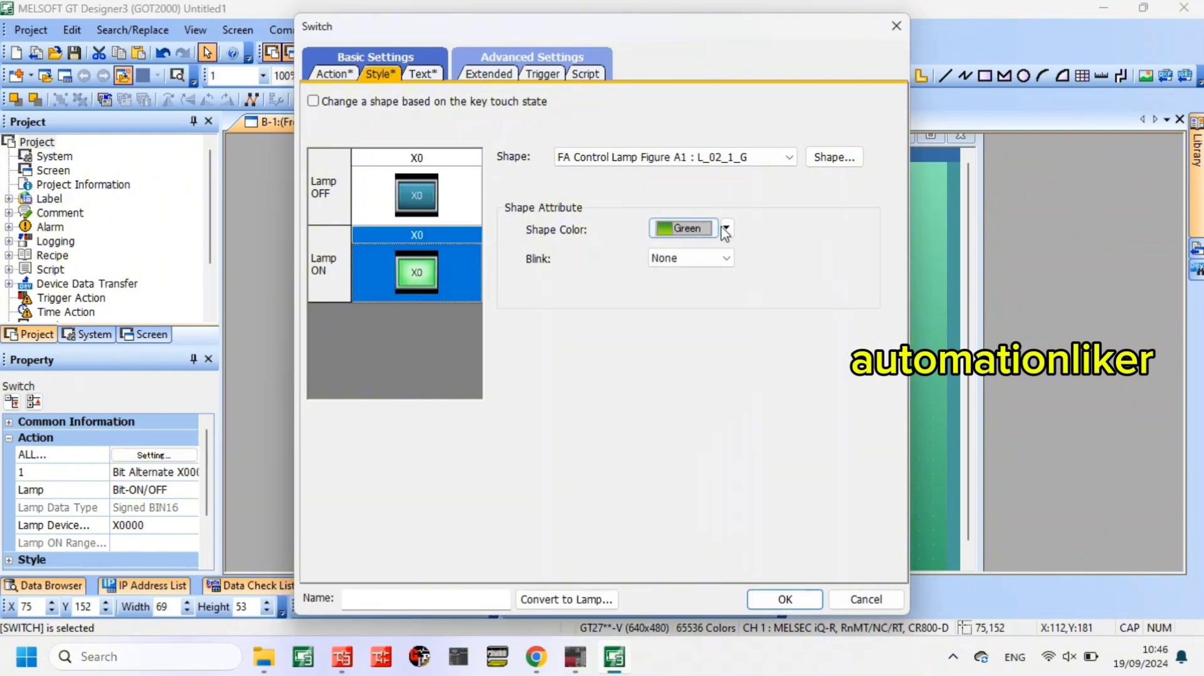
pyautogui.click(725, 228)
pyautogui.click(687, 370)
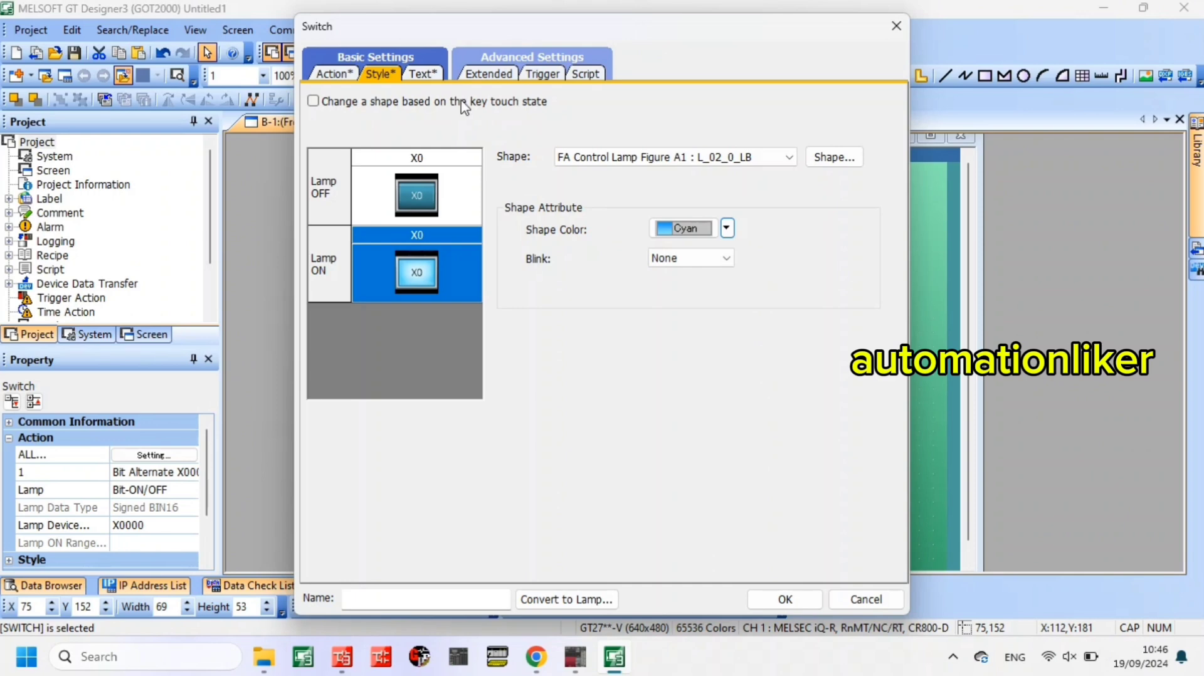
# - Change the copied switch's text to X1 for both lamp states and accept the switch settings
pyautogui.click(437, 77)
pyautogui.click(732, 323)
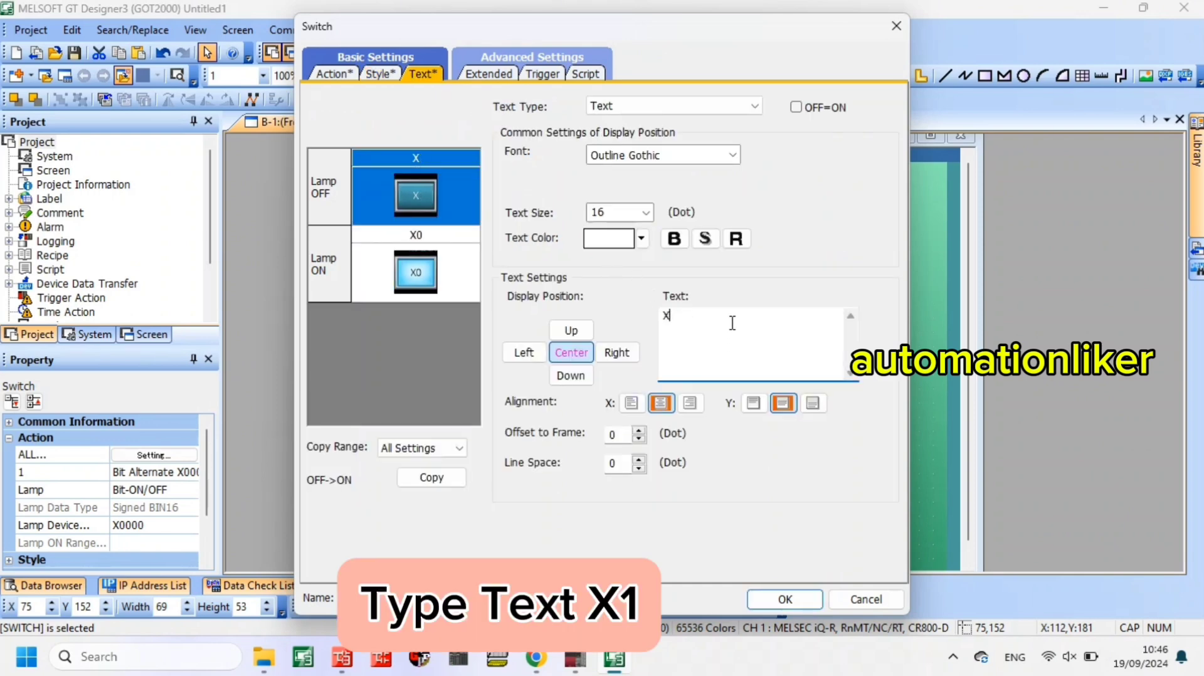
pyautogui.write('1')
pyautogui.click(423, 294)
pyautogui.click(722, 334)
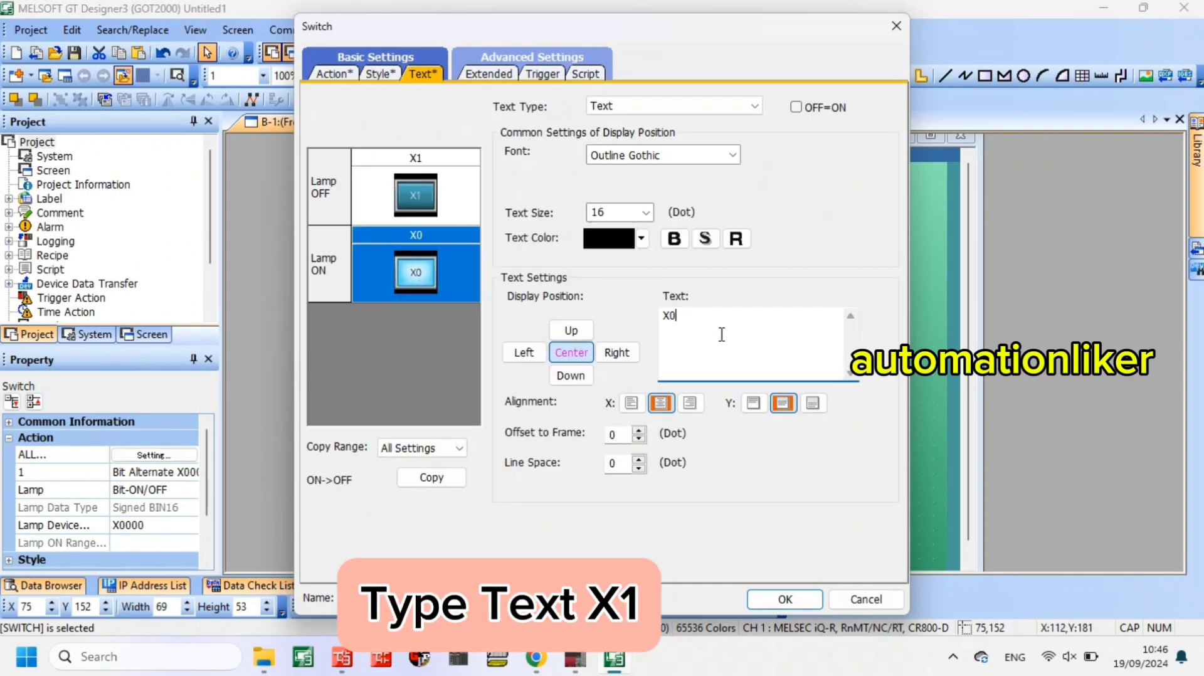
pyautogui.press('BackSpace')
pyautogui.write('1')
pyautogui.click(462, 199)
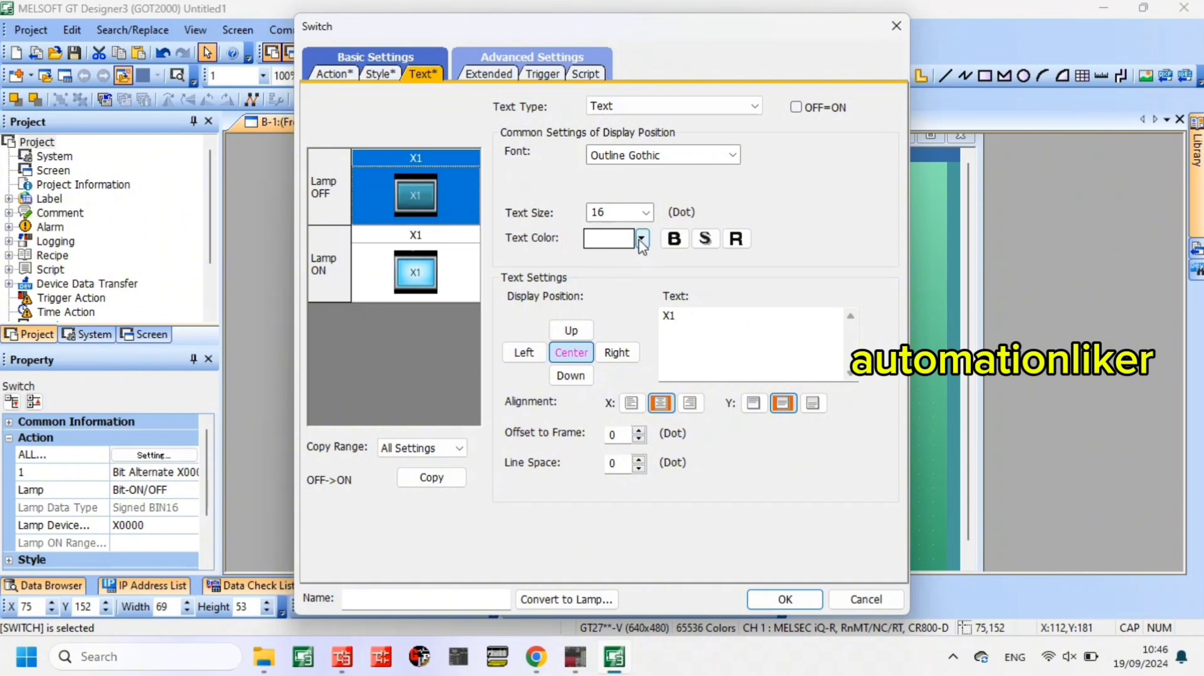
pyautogui.click(806, 598)
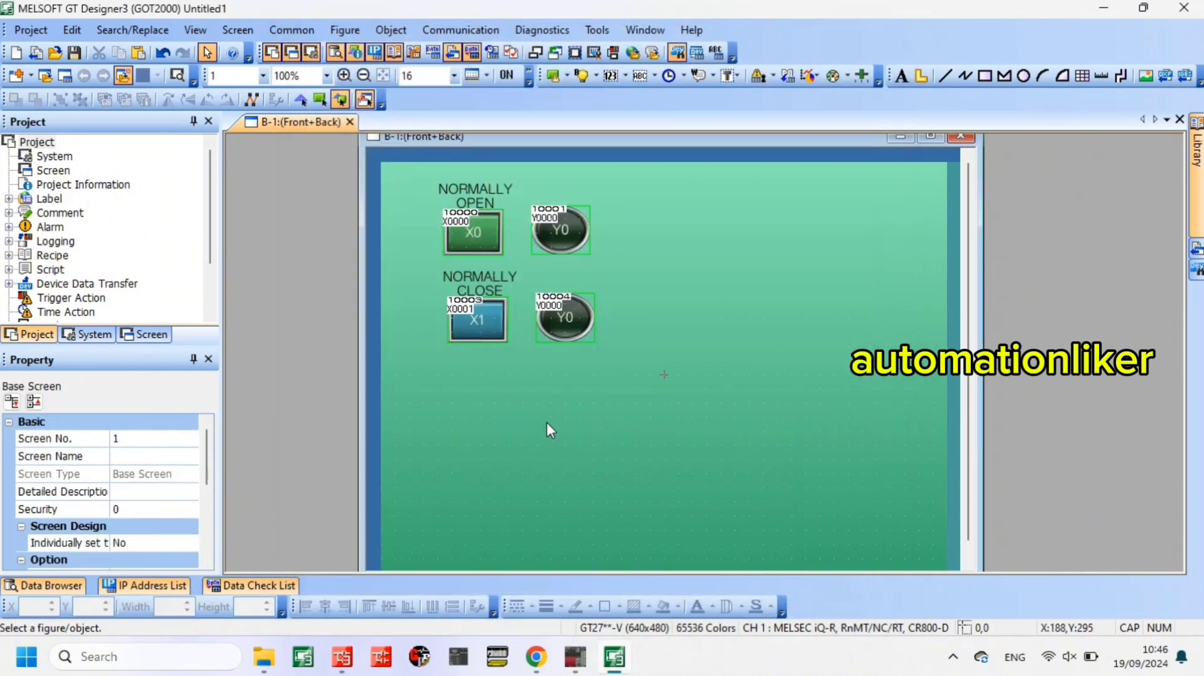
# - Set the NORMALLY CLOSE lamp's device to Y0001 and its shape color to cyan for both the OFF and ON states
pyautogui.doubleClick(567, 319)
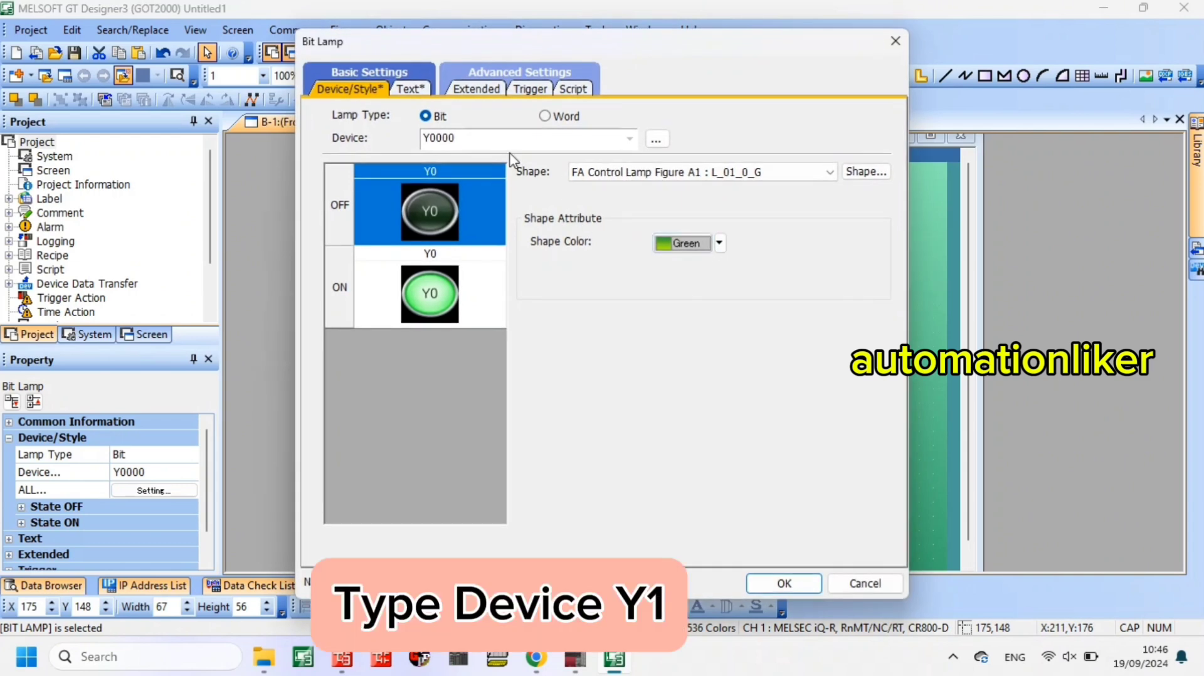
pyautogui.click(497, 140)
pyautogui.press('BackSpace')
pyautogui.write('1')
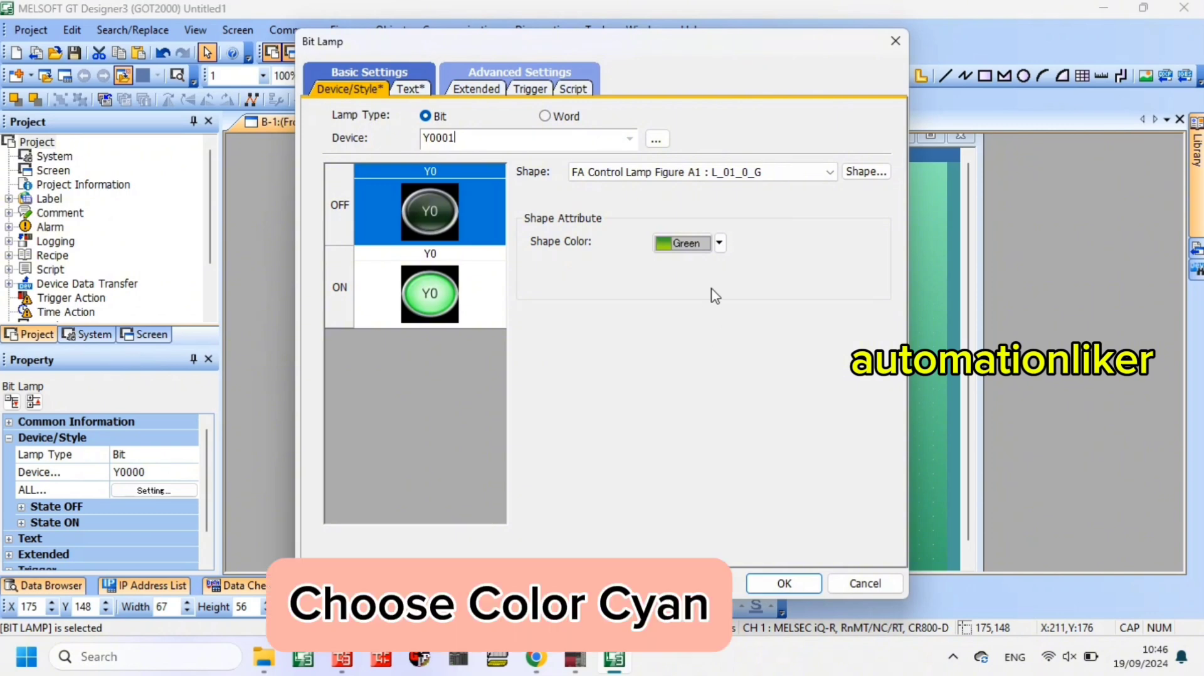
pyautogui.click(719, 242)
pyautogui.click(696, 384)
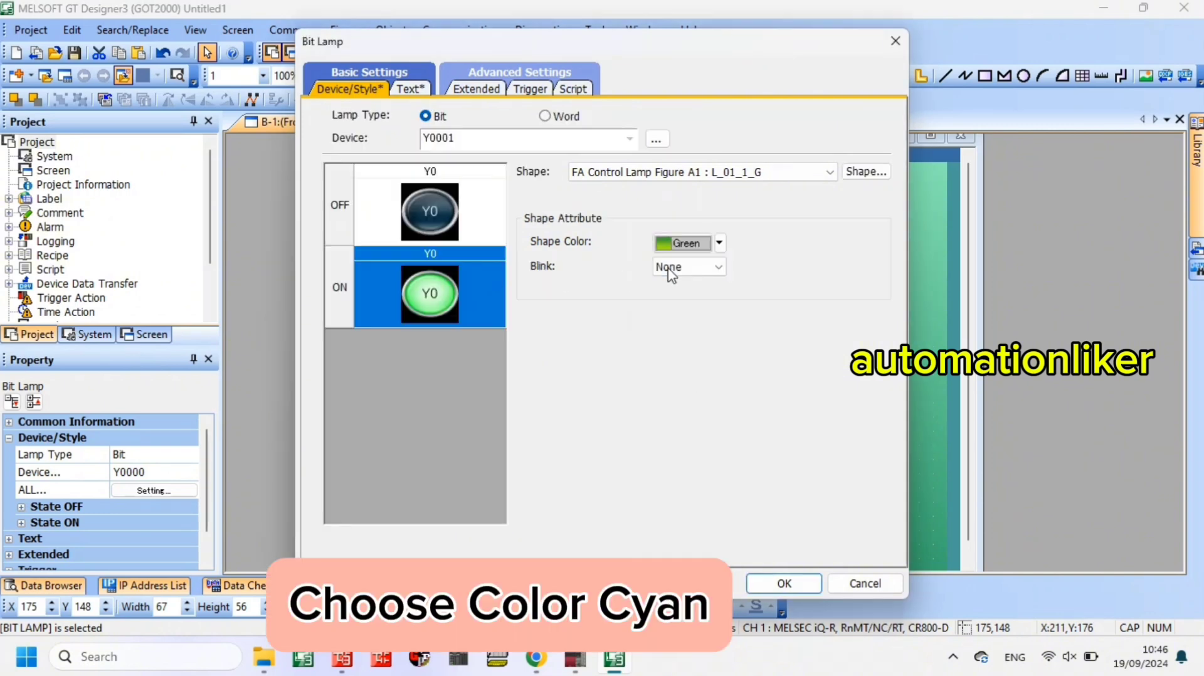
pyautogui.click(720, 243)
pyautogui.click(694, 390)
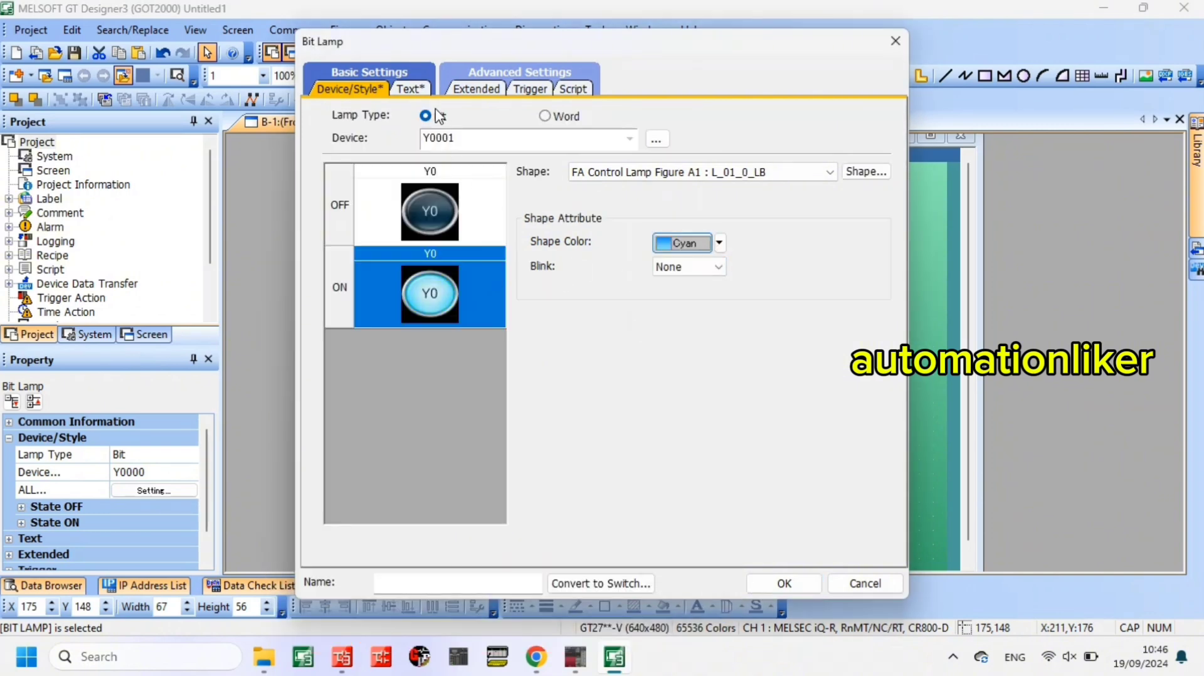
# - Change the NORMALLY CLOSE lamp's text to Y1 for both the ON and OFF states and accept the lamp settings
pyautogui.click(410, 89)
pyautogui.click(712, 321)
pyautogui.write('\\')
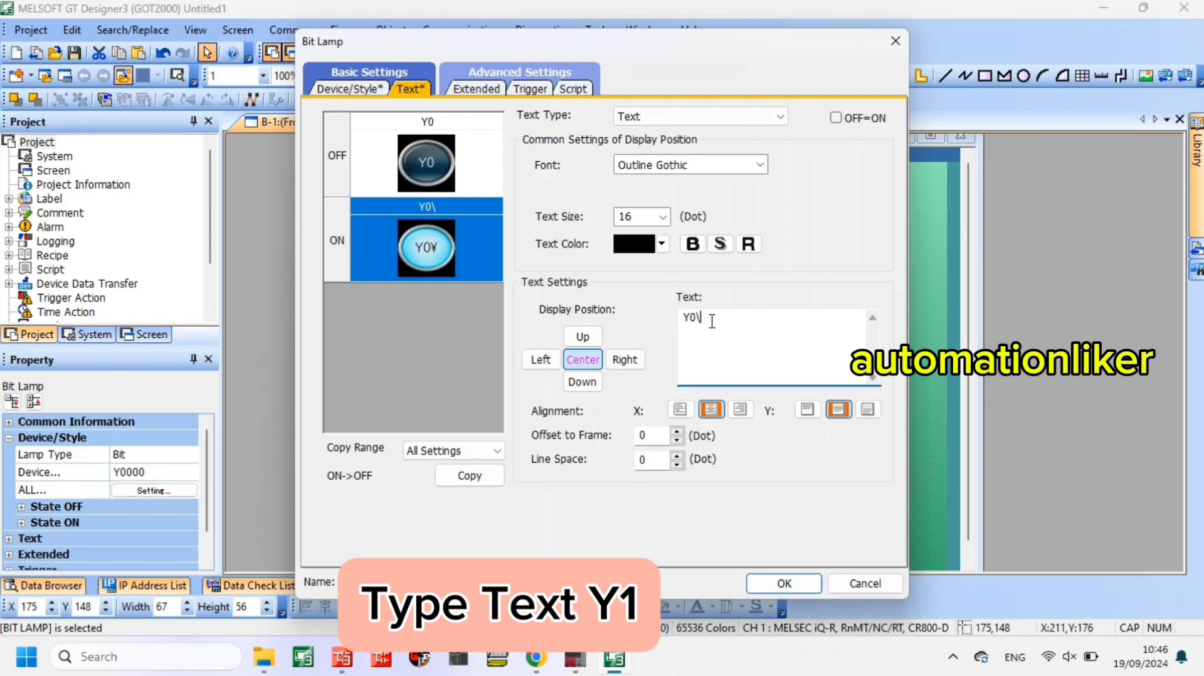
pyautogui.press('BackSpace')
pyautogui.write('1')
pyautogui.click(433, 157)
pyautogui.click(731, 327)
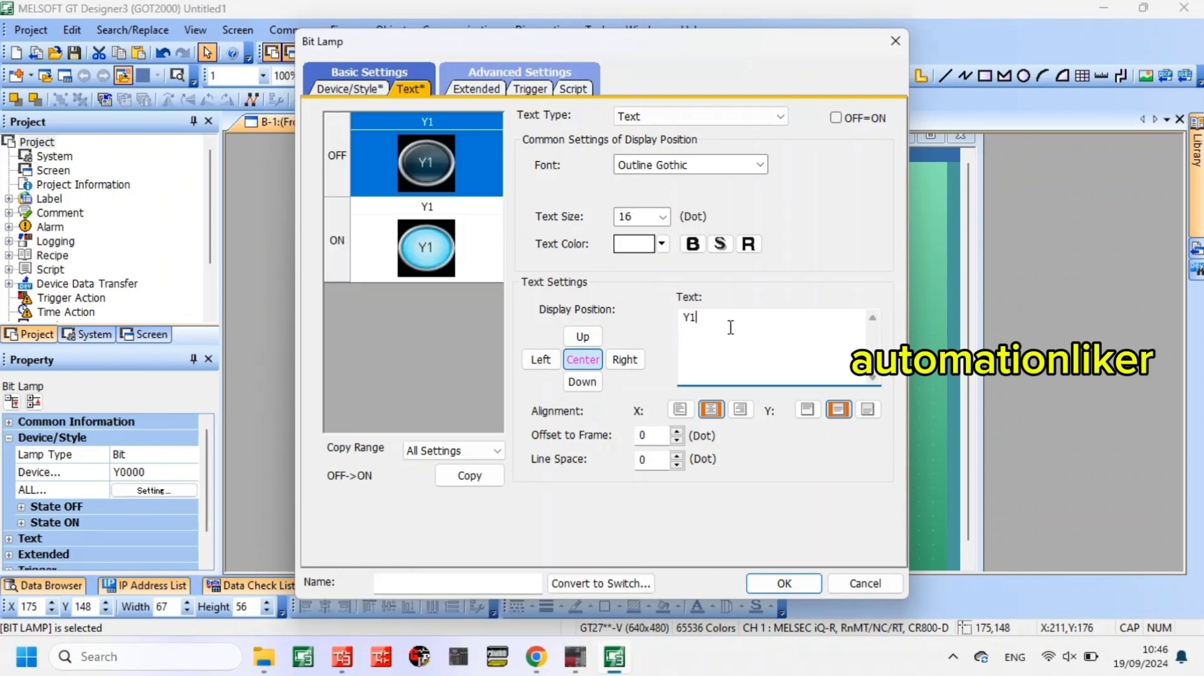
pyautogui.click(788, 582)
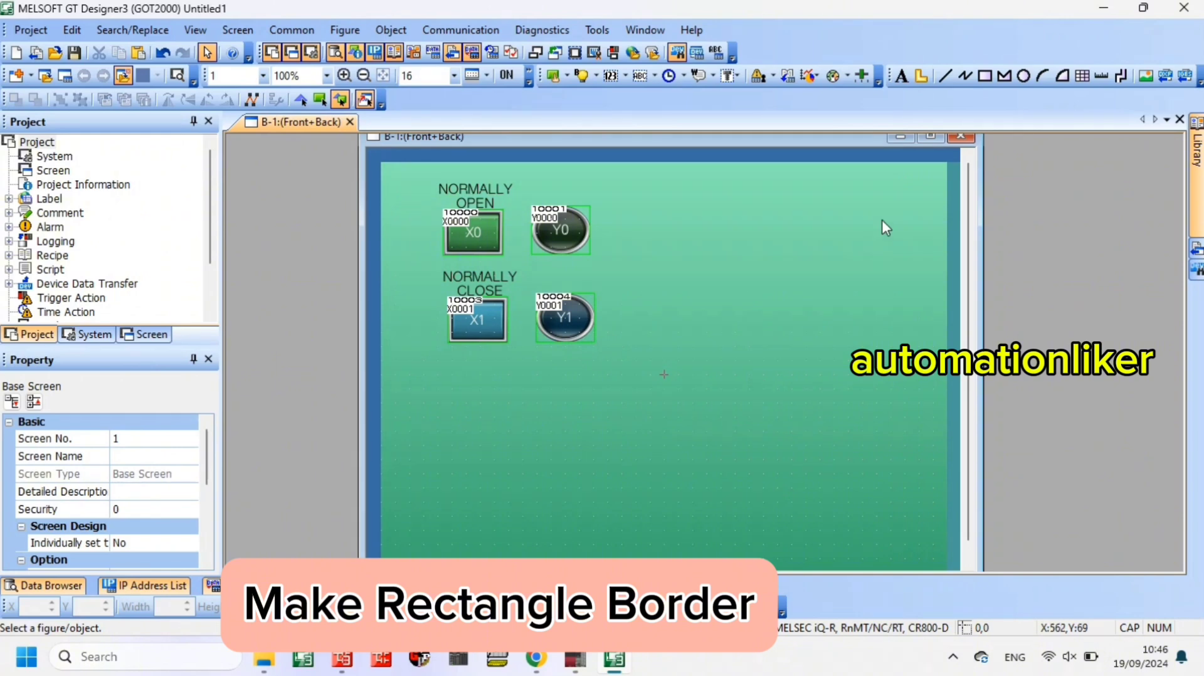
# - Draw a rectangle border about 230 by 209 around all the switches and lamps, and set its line color to black
pyautogui.click(984, 76)
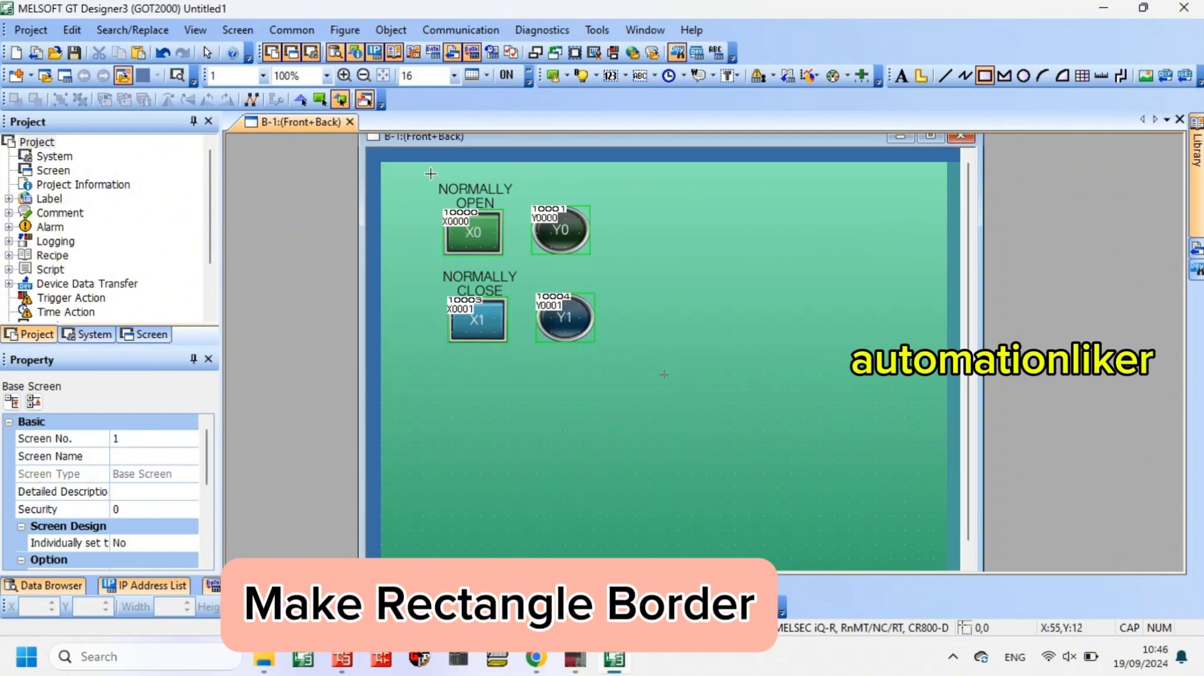
pyautogui.moveTo(422, 176); pyautogui.dragTo(624, 359)
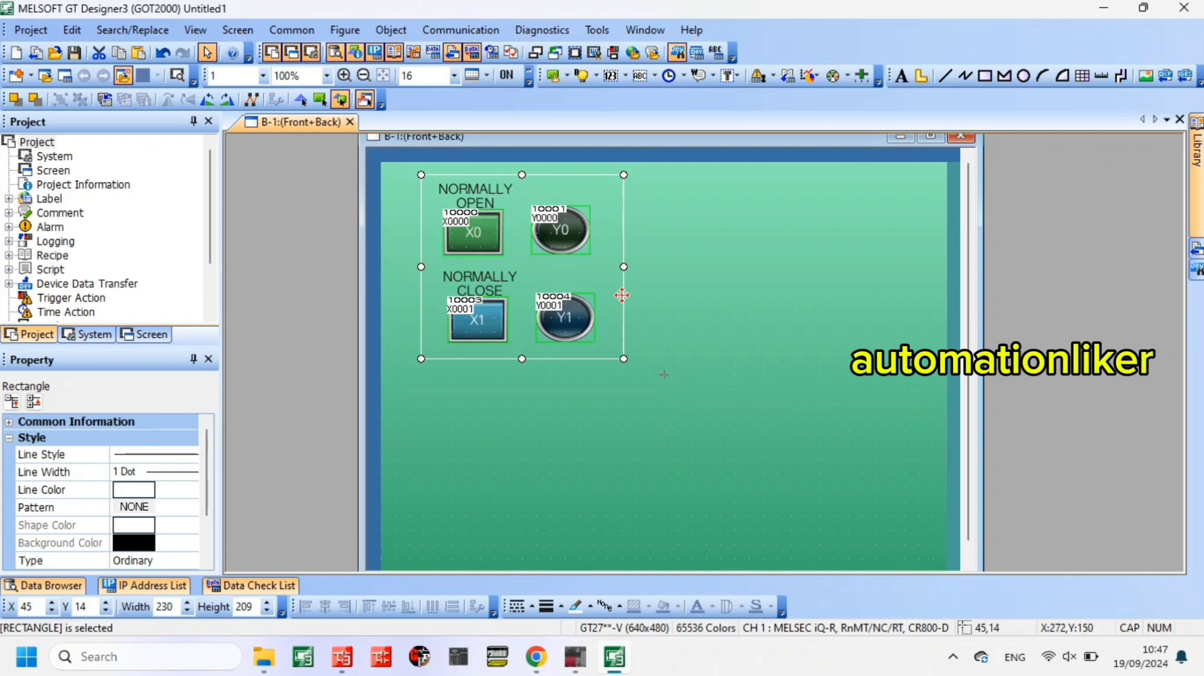
pyautogui.doubleClick(622, 295)
pyautogui.click(643, 289)
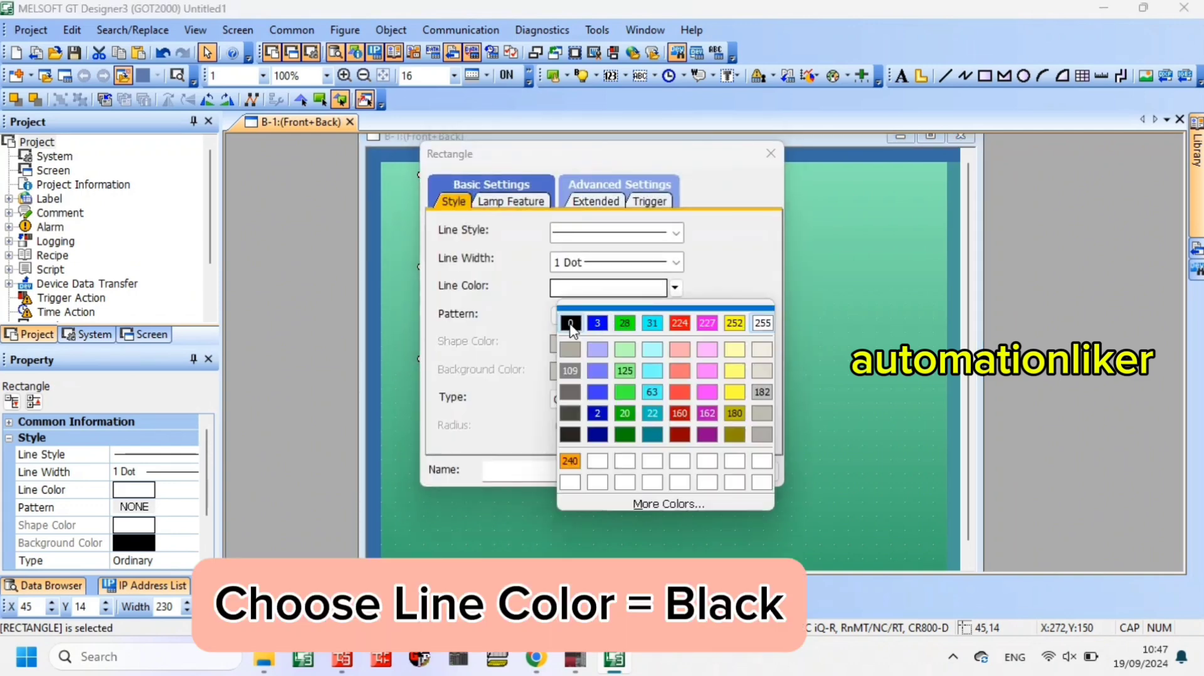
pyautogui.click(571, 324)
pyautogui.click(652, 470)
pyautogui.click(698, 348)
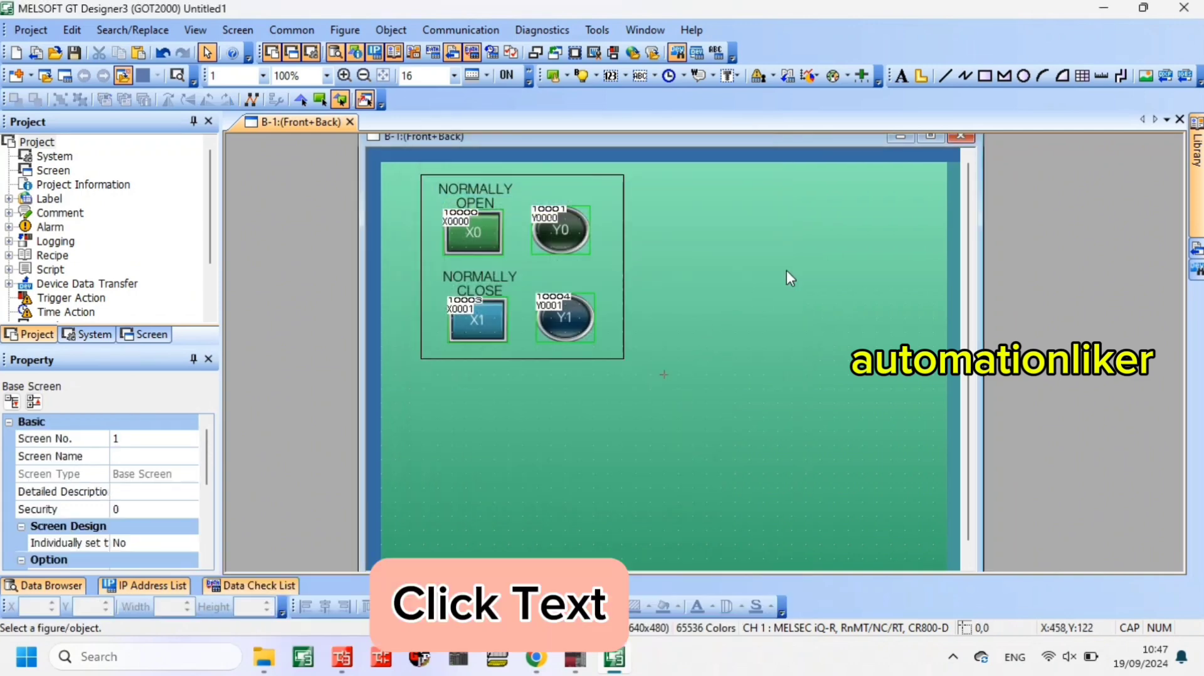
# - Add a black NORMAL text to the right of the rectangle border and enlarge it by stretching its frame
pyautogui.click(901, 76)
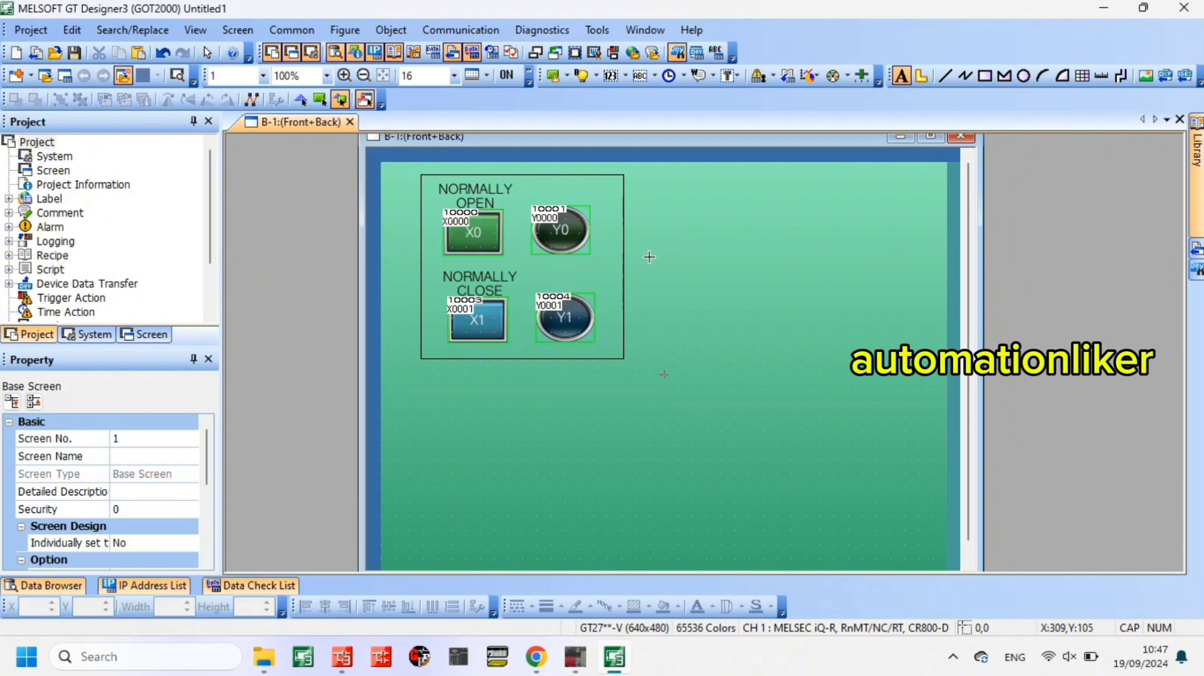
pyautogui.click(646, 261)
pyautogui.write('NORMAL')
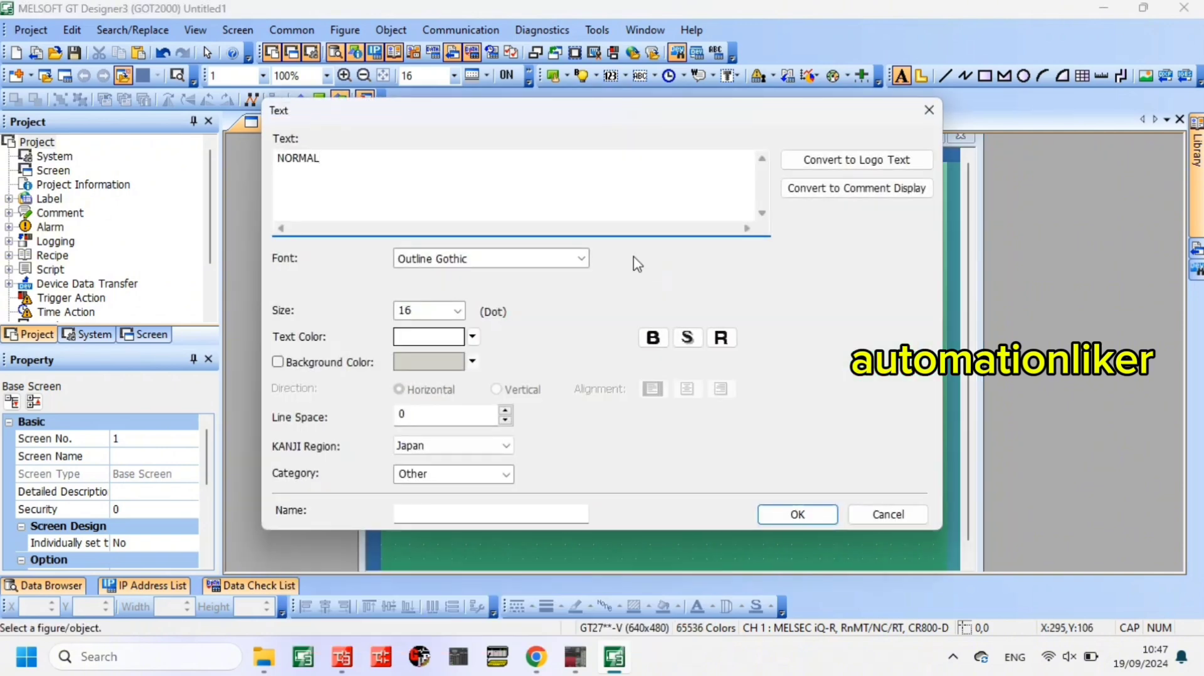
pyautogui.click(472, 337)
pyautogui.click(413, 373)
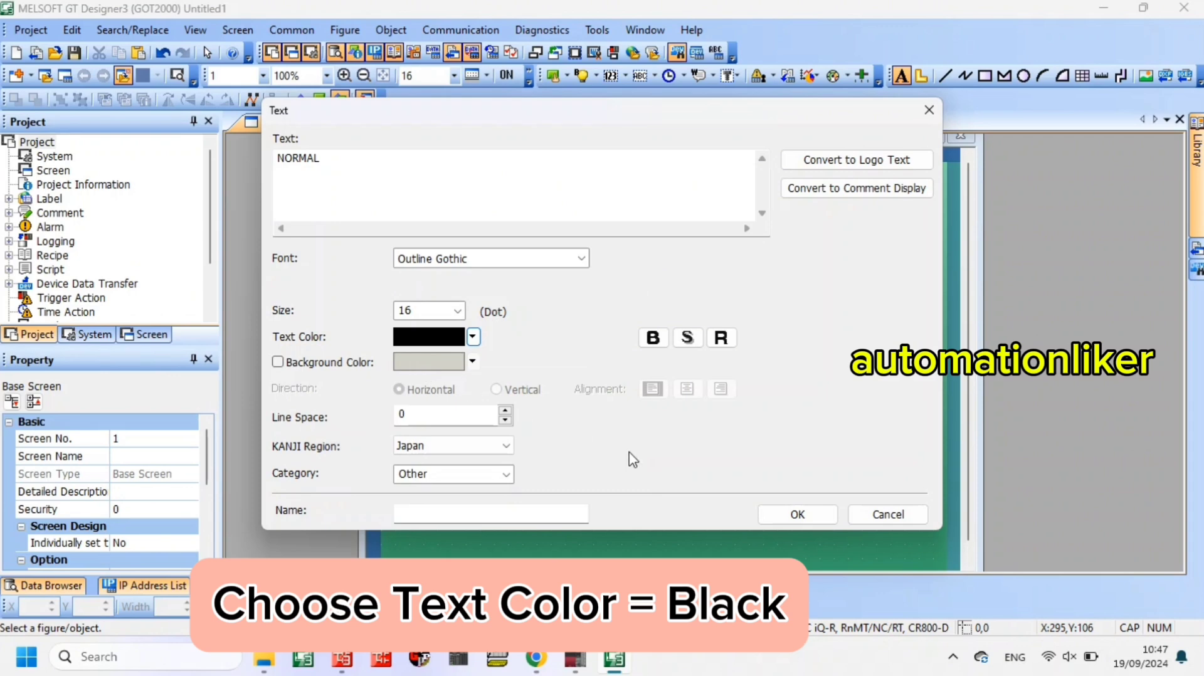
pyautogui.click(796, 515)
pyautogui.moveTo(700, 266); pyautogui.dragTo(746, 310)
# - Copy all objects on the screen and paste the duplicate set directly below the original border
pyautogui.hotkey('ctrl', 'a')
pyautogui.rightClick(593, 351)
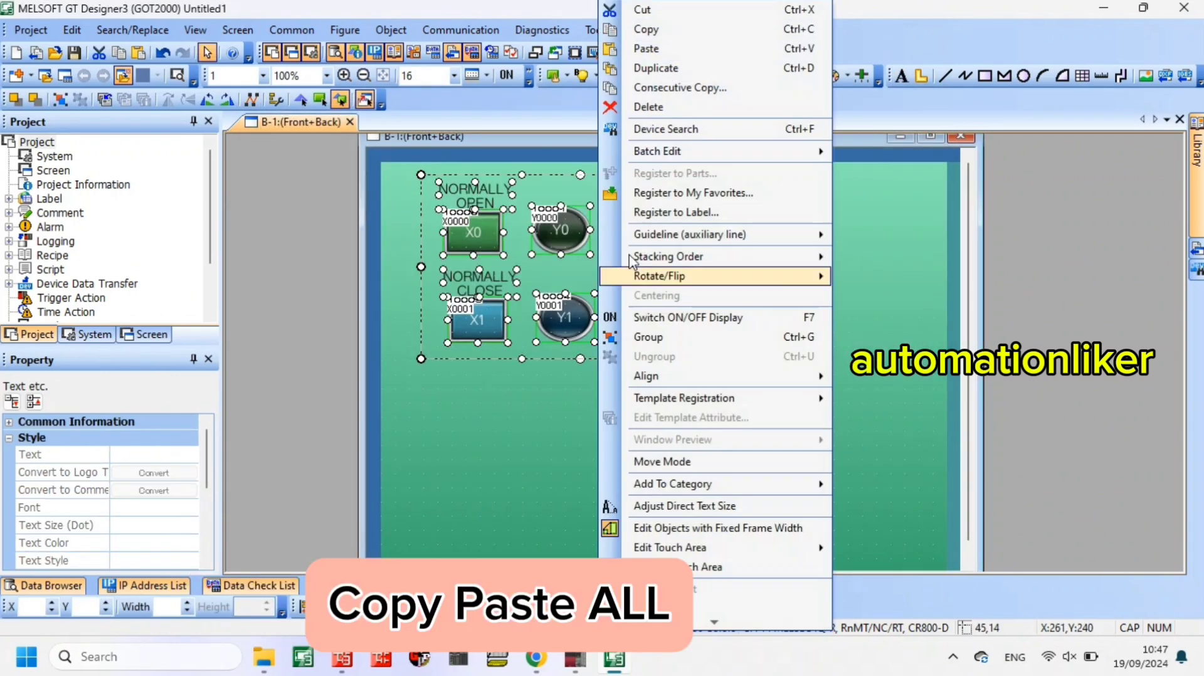
pyautogui.click(627, 27)
pyautogui.rightClick(648, 408)
pyautogui.click(690, 46)
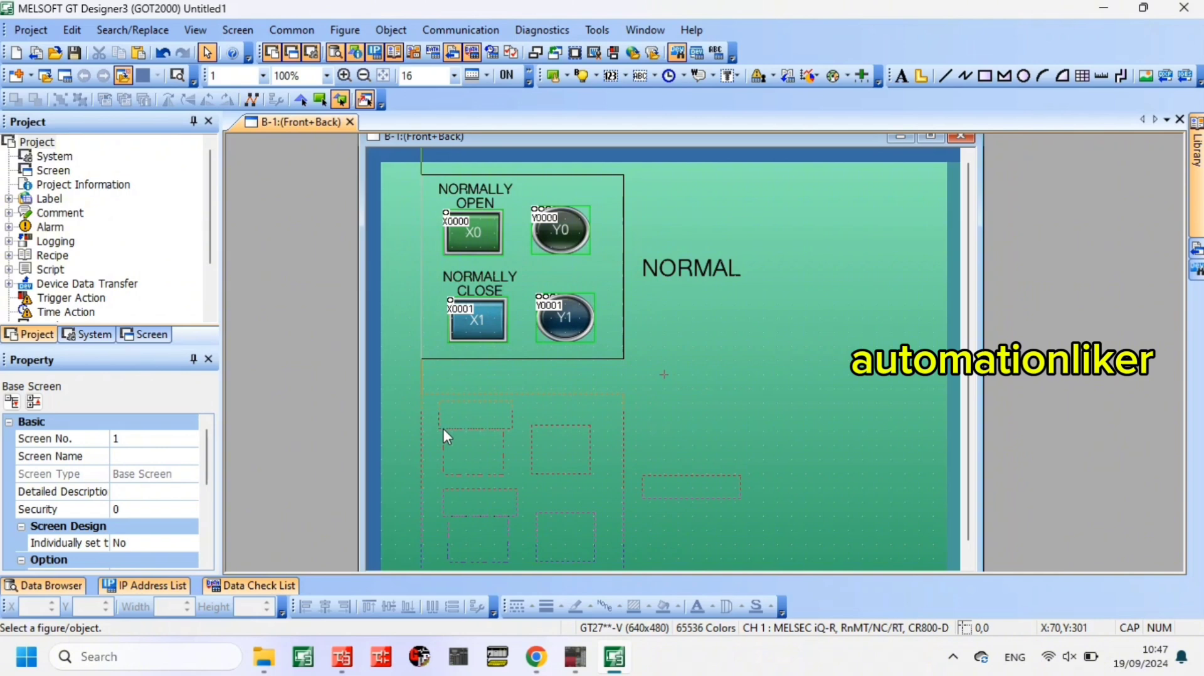
pyautogui.click(443, 427)
# - Set both the Bit Alternate action device and the Bit-ON/OFF lamp device of the pasted NORMALLY OPEN switch to X0002
pyautogui.click(473, 436)
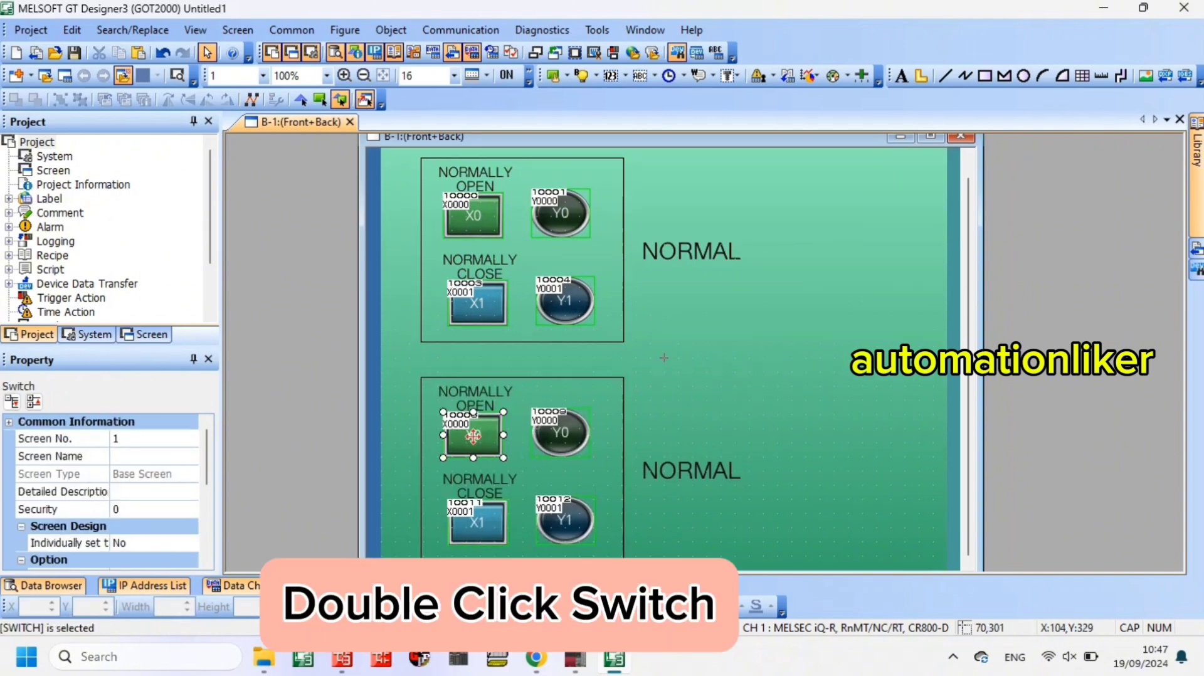
pyautogui.doubleClick(473, 437)
pyautogui.doubleClick(467, 130)
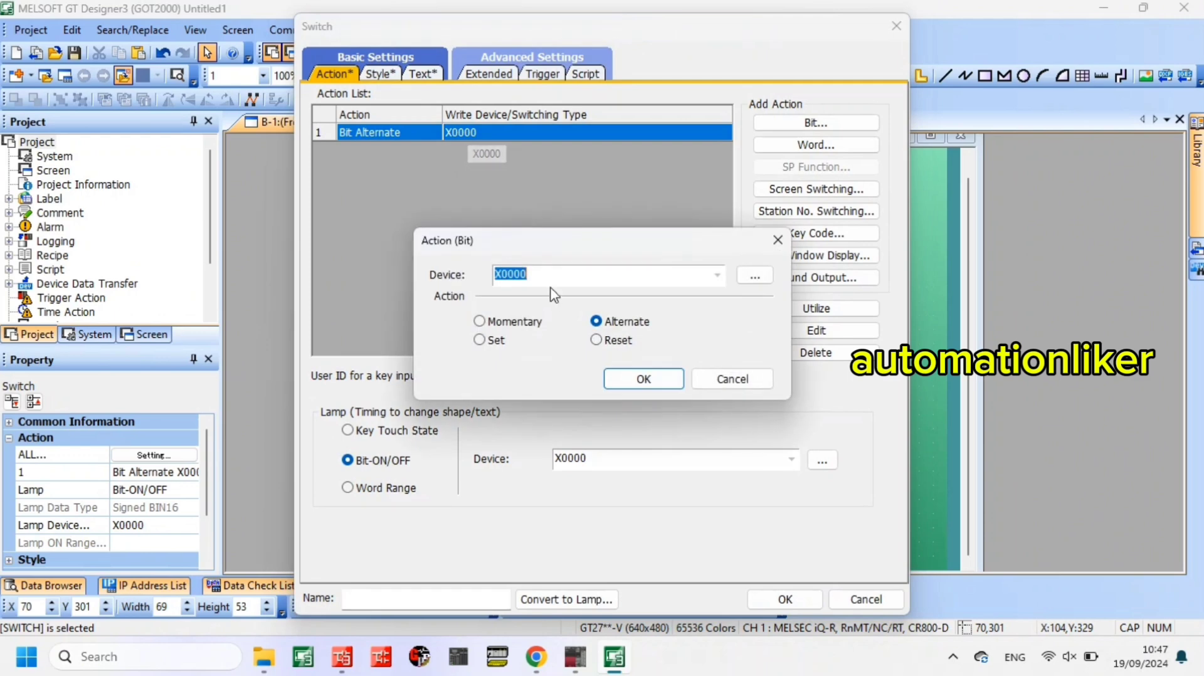
pyautogui.click(554, 274)
pyautogui.write('2')
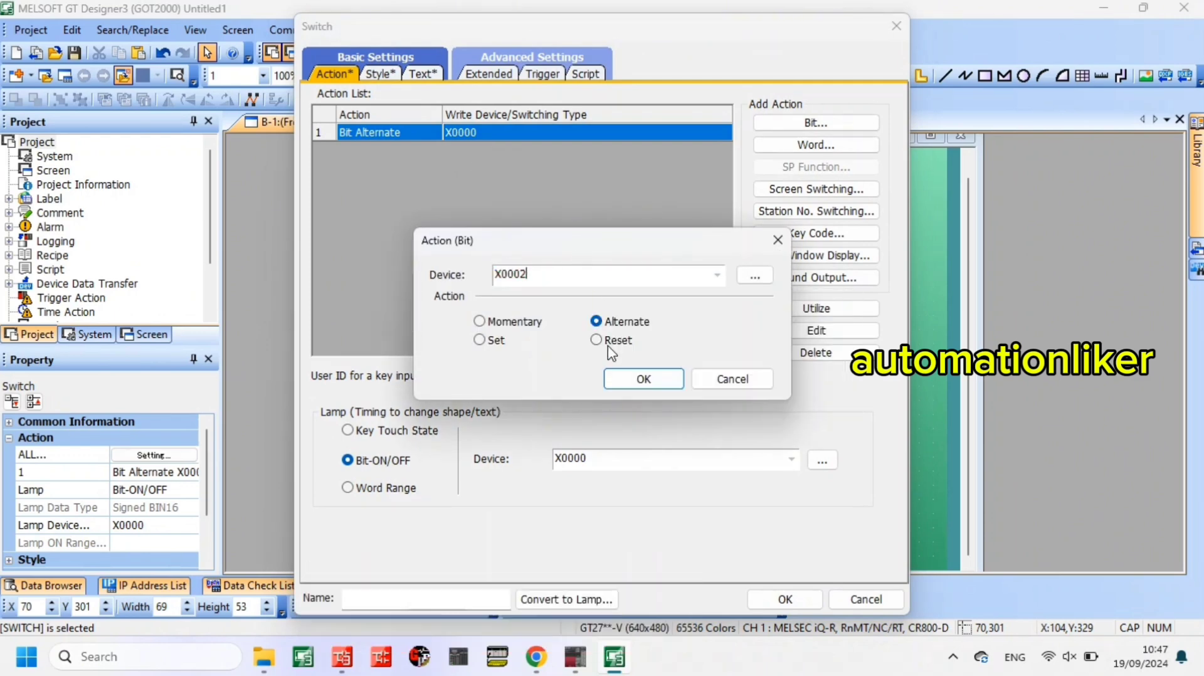
pyautogui.click(632, 380)
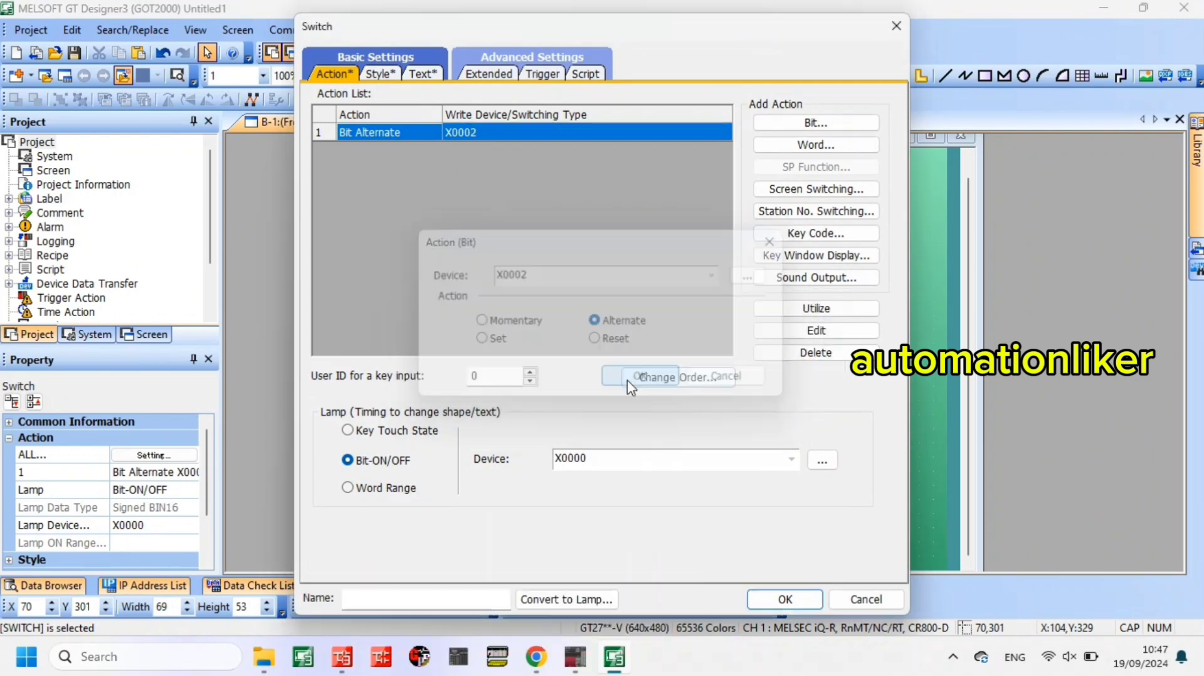
pyautogui.click(611, 457)
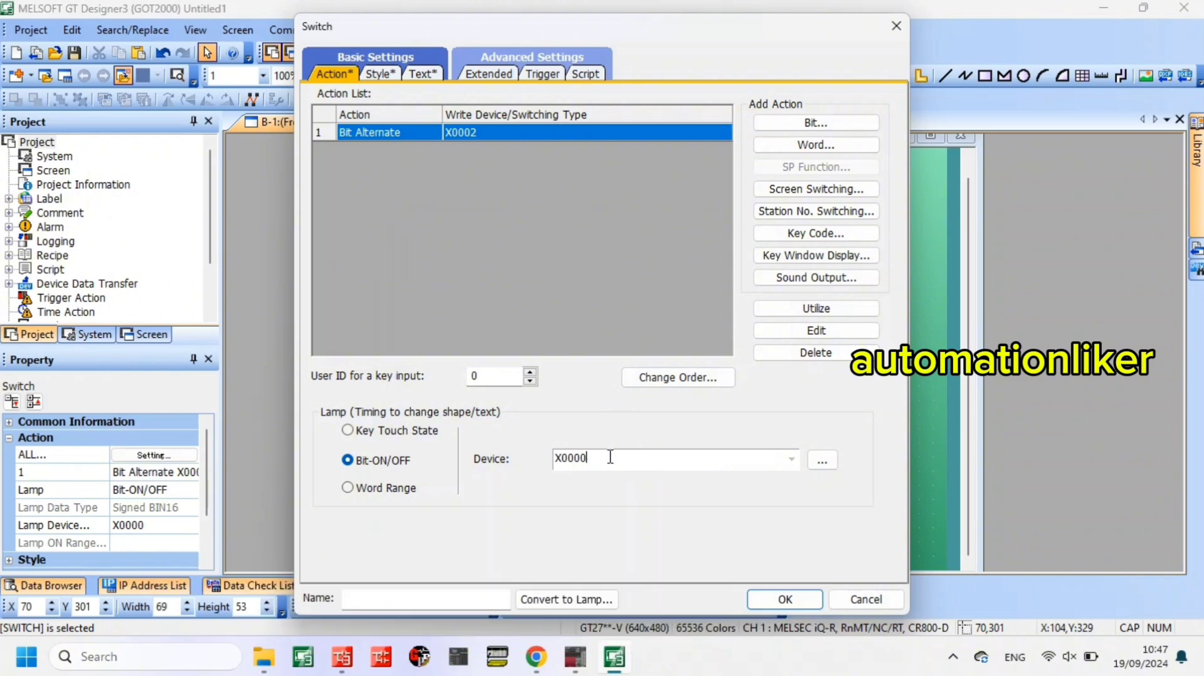
pyautogui.press('BackSpace')
pyautogui.write('2')
# - Set the pasted NORMALLY OPEN switch's shape color to purple for both the lamp OFF and lamp ON states
pyautogui.click(379, 74)
pyautogui.click(727, 229)
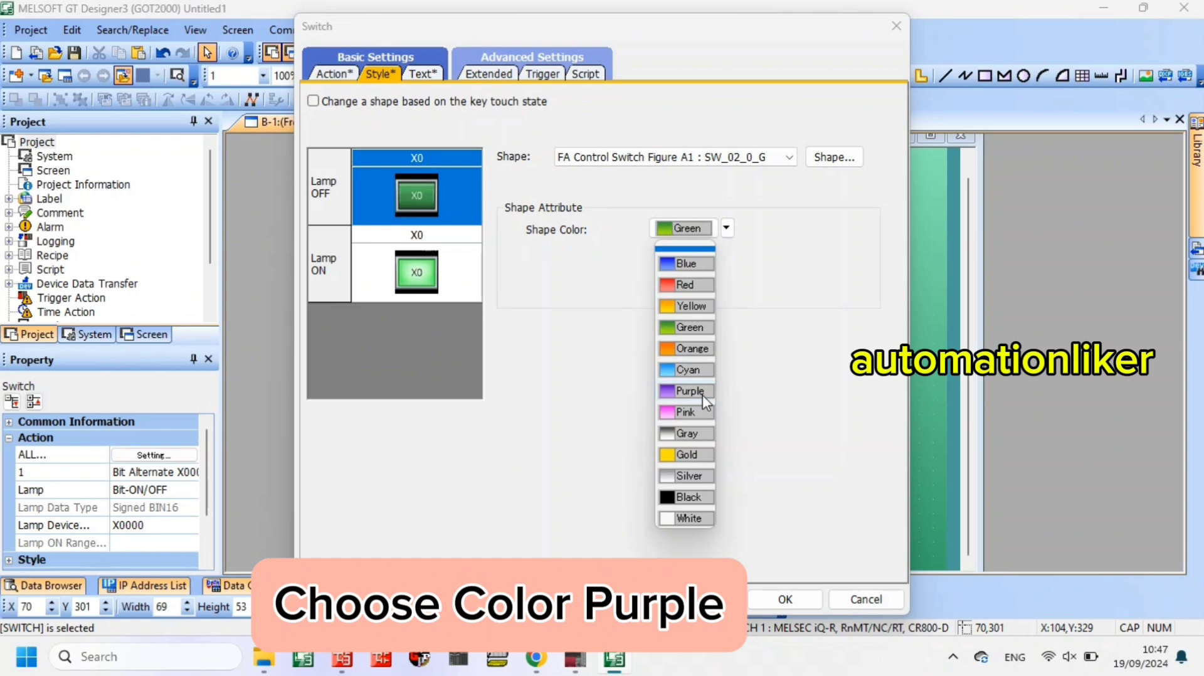
pyautogui.click(697, 392)
pyautogui.click(477, 272)
pyautogui.click(727, 229)
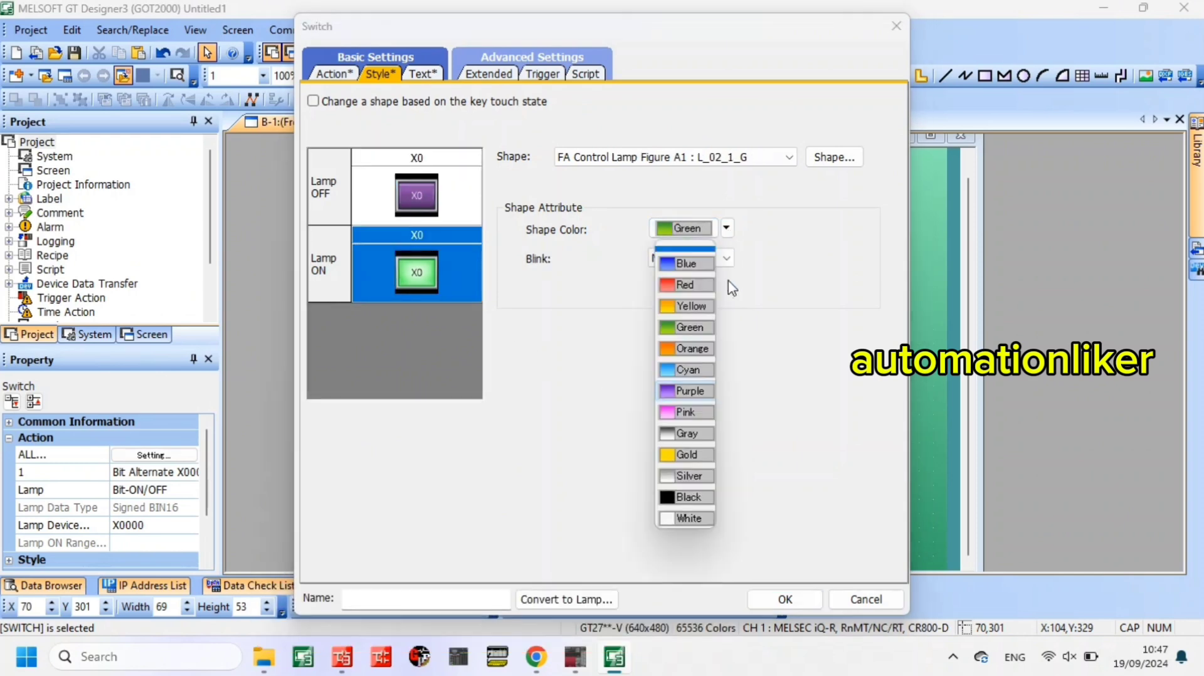
pyautogui.click(705, 392)
# - Change the purple switch's text to X2 for both lamp states and accept the switch settings
pyautogui.click(422, 74)
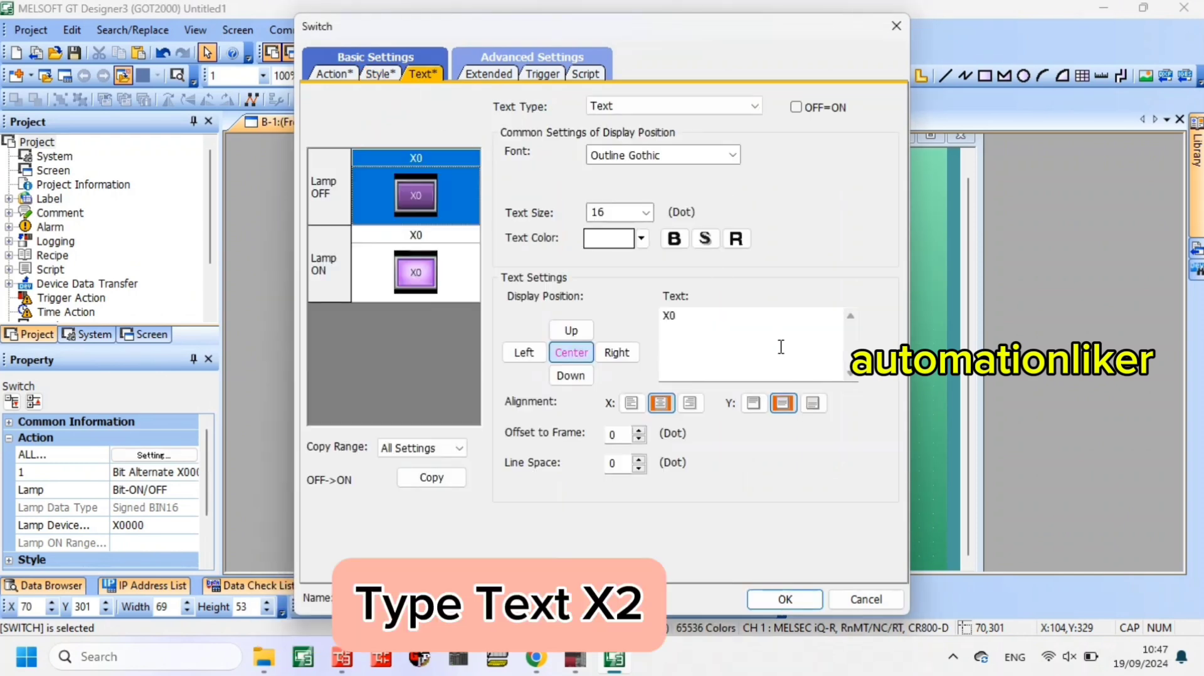
pyautogui.click(740, 323)
pyautogui.write('2')
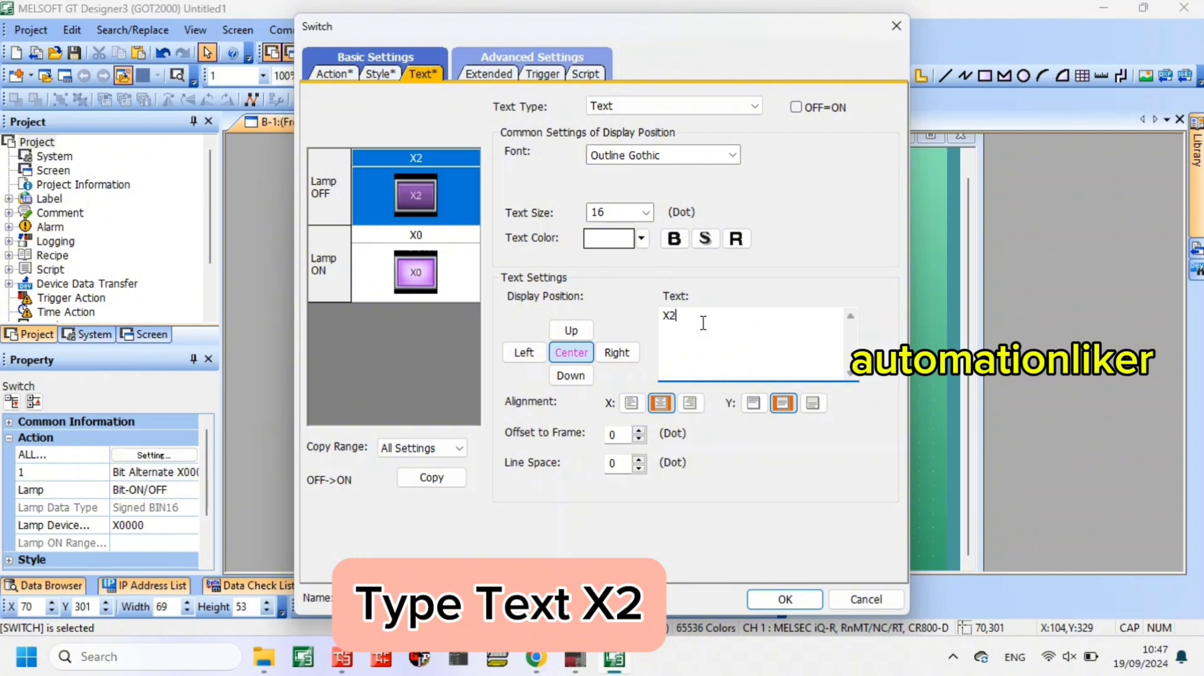
pyautogui.click(471, 287)
pyautogui.click(728, 316)
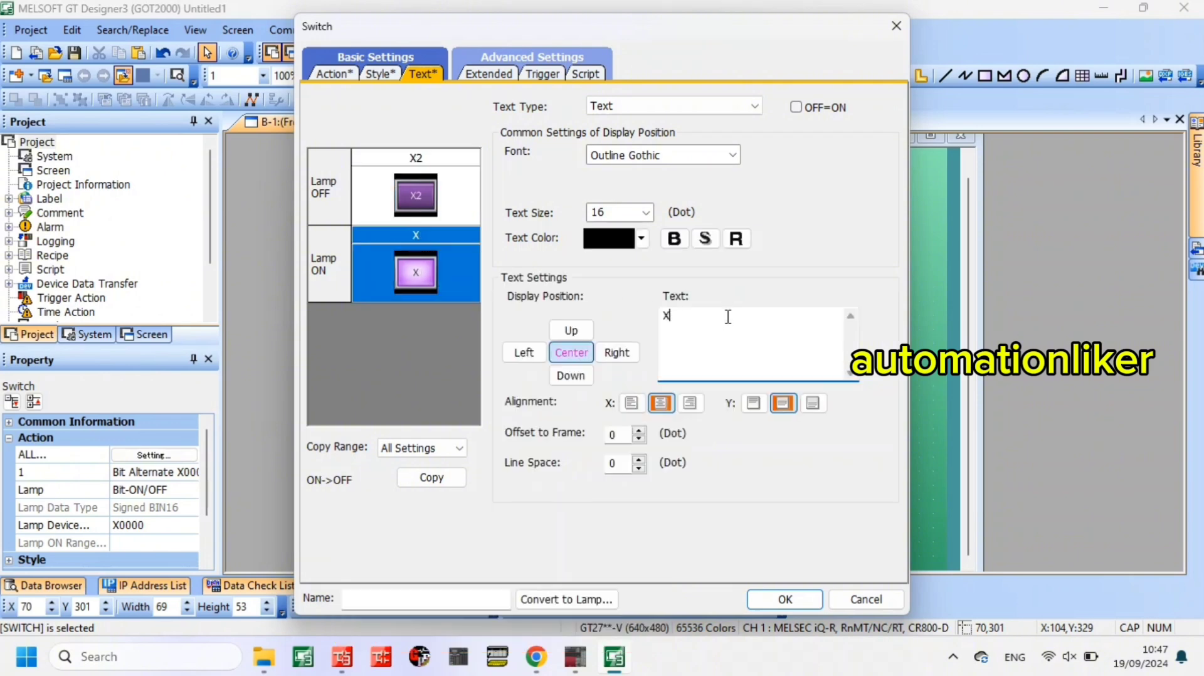
pyautogui.write('2')
pyautogui.click(785, 599)
# - Set the device of the pasted lamp beside the X2 switch to Y0002
pyautogui.click(577, 442)
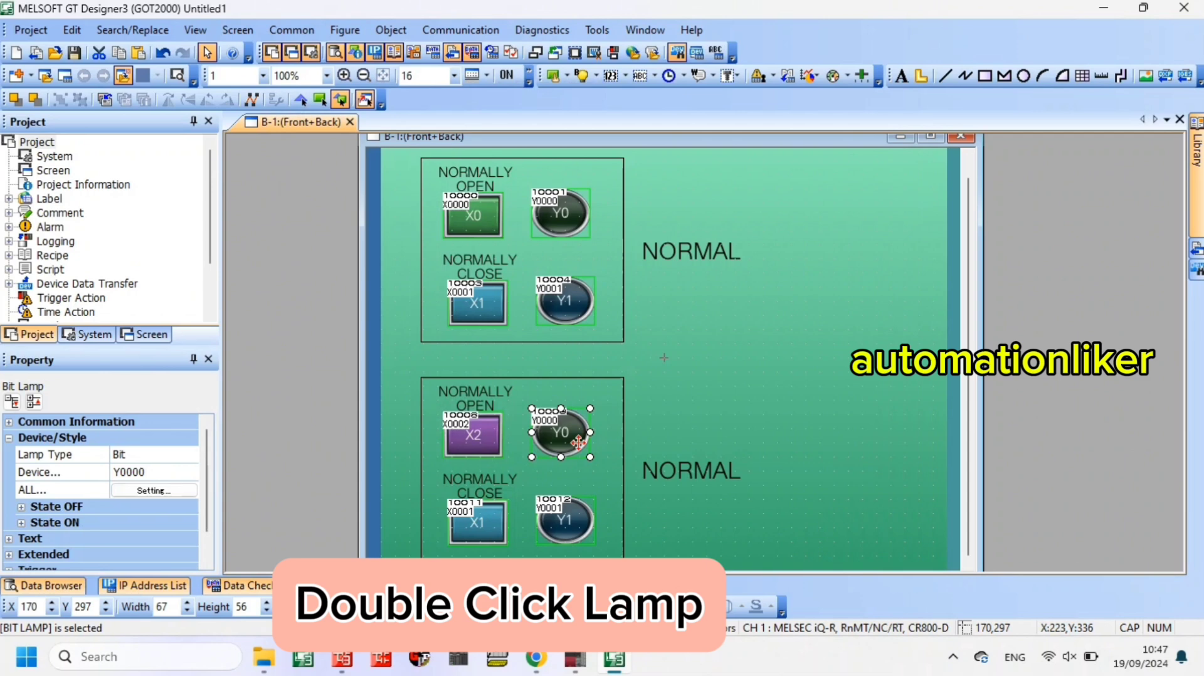
pyautogui.doubleClick(577, 442)
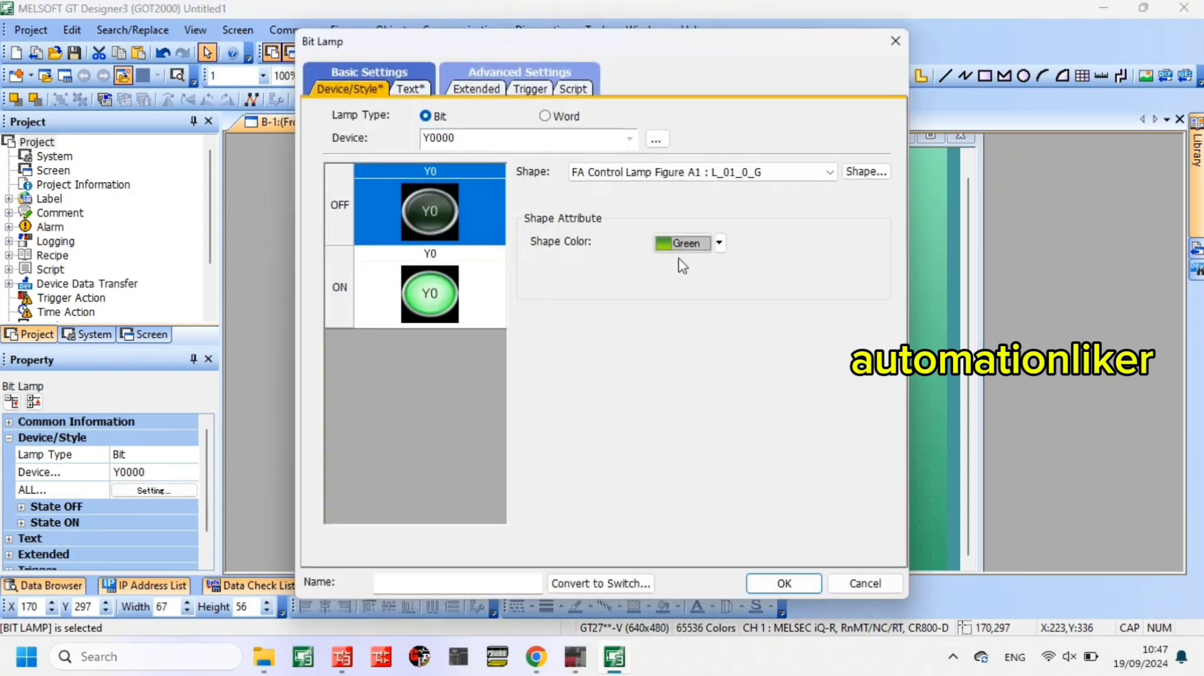
pyautogui.click(505, 137)
pyautogui.press('BackSpace')
pyautogui.write('2')
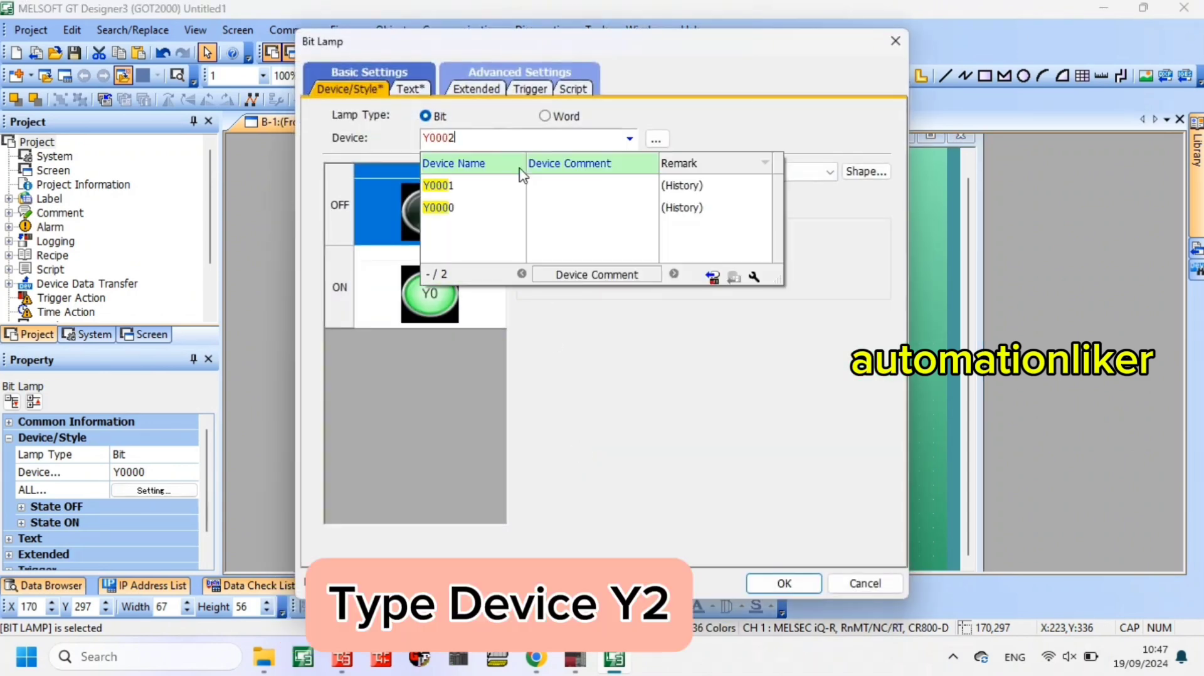
pyautogui.press('Return')
# - Set the Y0002 lamp's shape color to purple for both the OFF and ON states
pyautogui.click(719, 243)
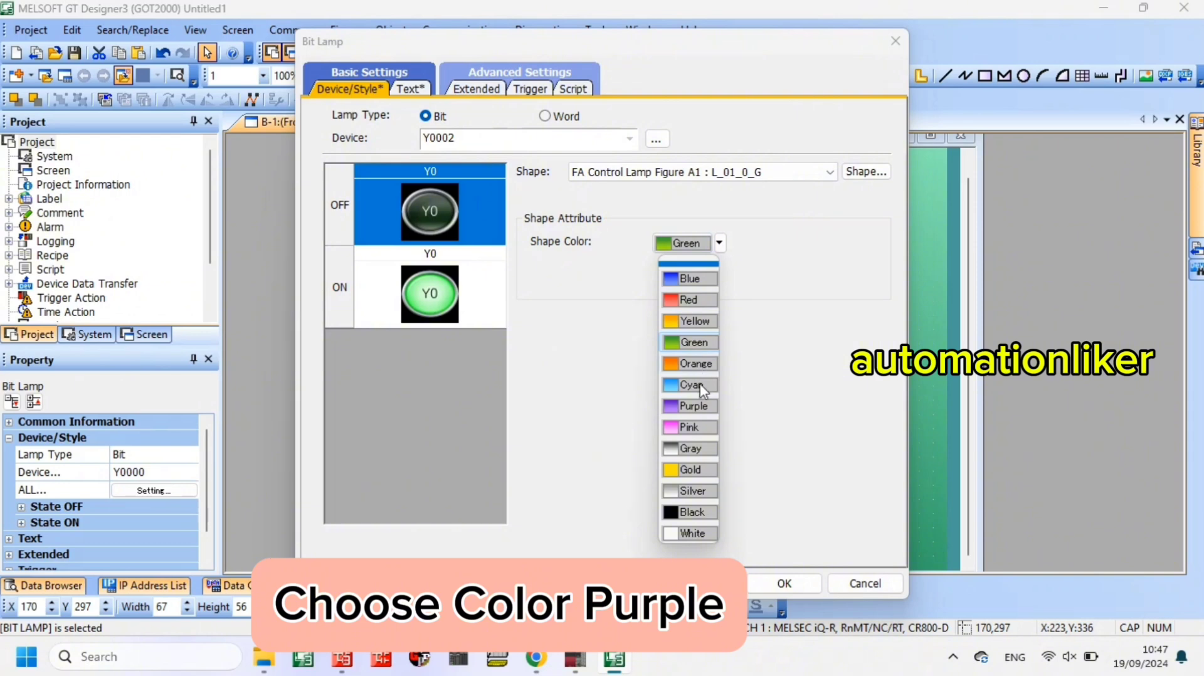
pyautogui.click(701, 405)
pyautogui.click(430, 293)
pyautogui.click(719, 243)
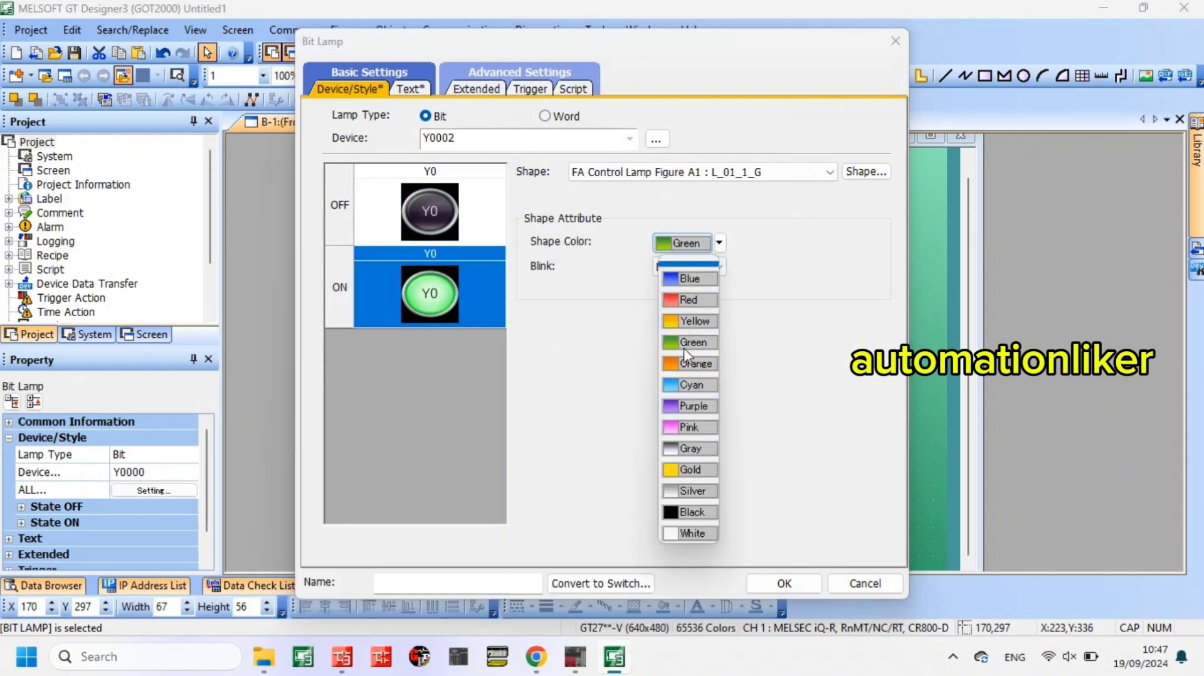
pyautogui.click(690, 409)
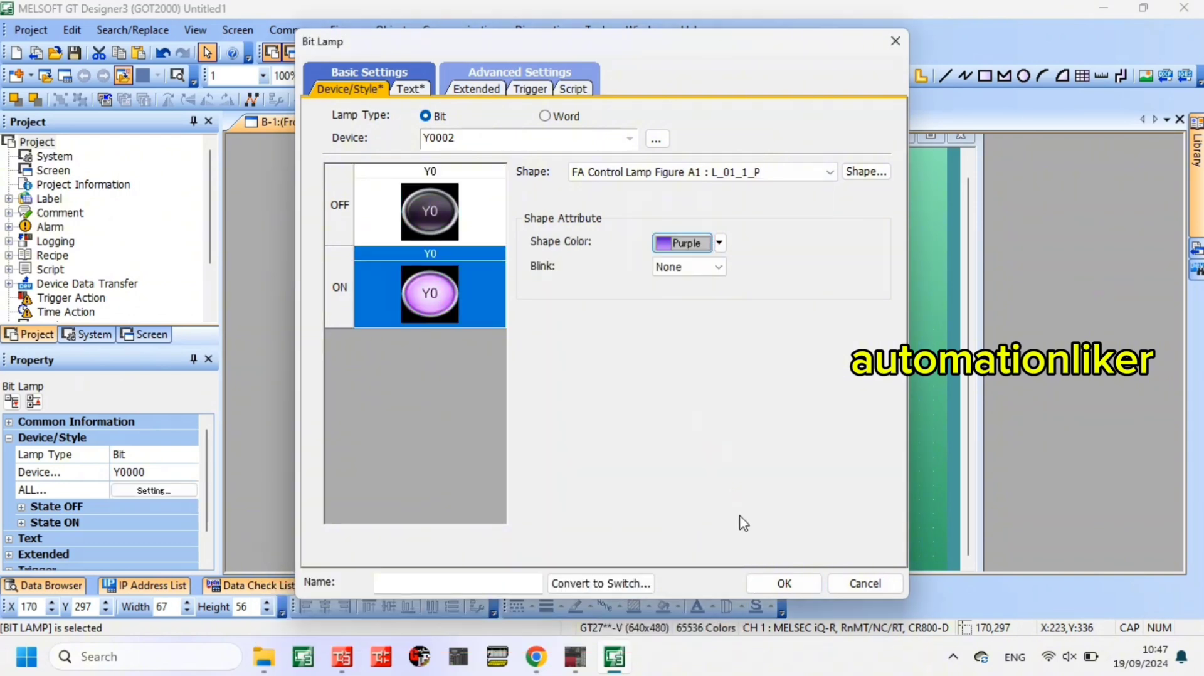
# - Change the purple lamp's text to Y2 for both the ON and OFF states
pyautogui.click(414, 94)
pyautogui.click(716, 317)
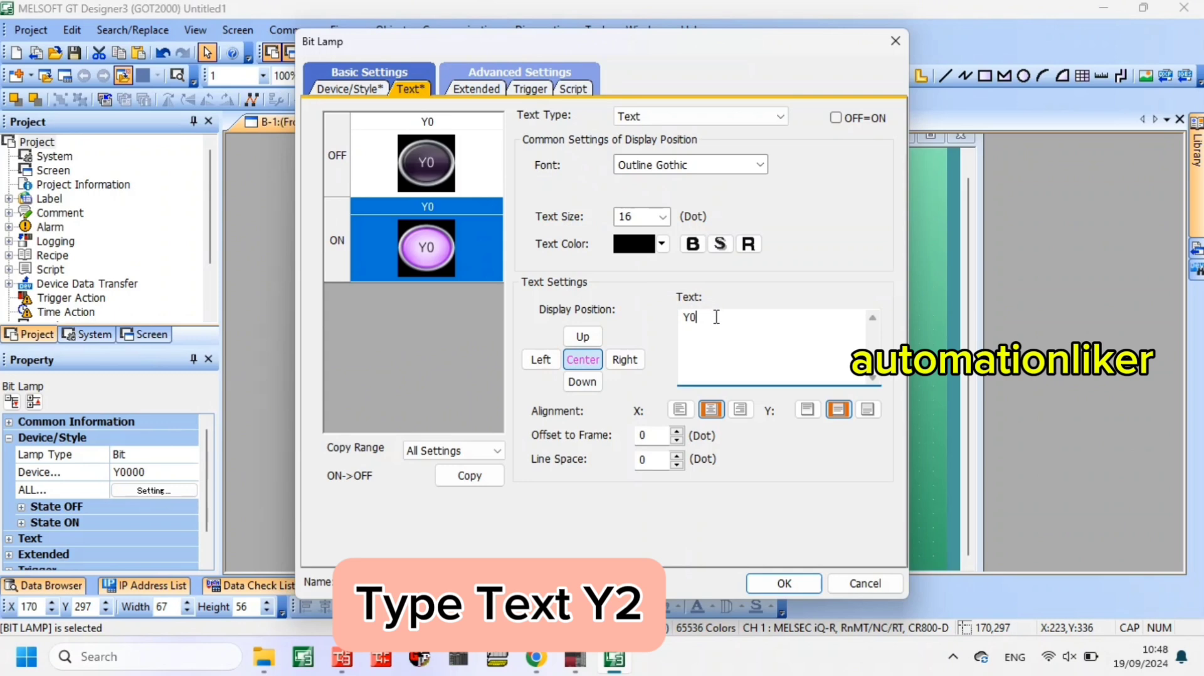
pyautogui.press('BackSpace')
pyautogui.write('2')
pyautogui.click(478, 183)
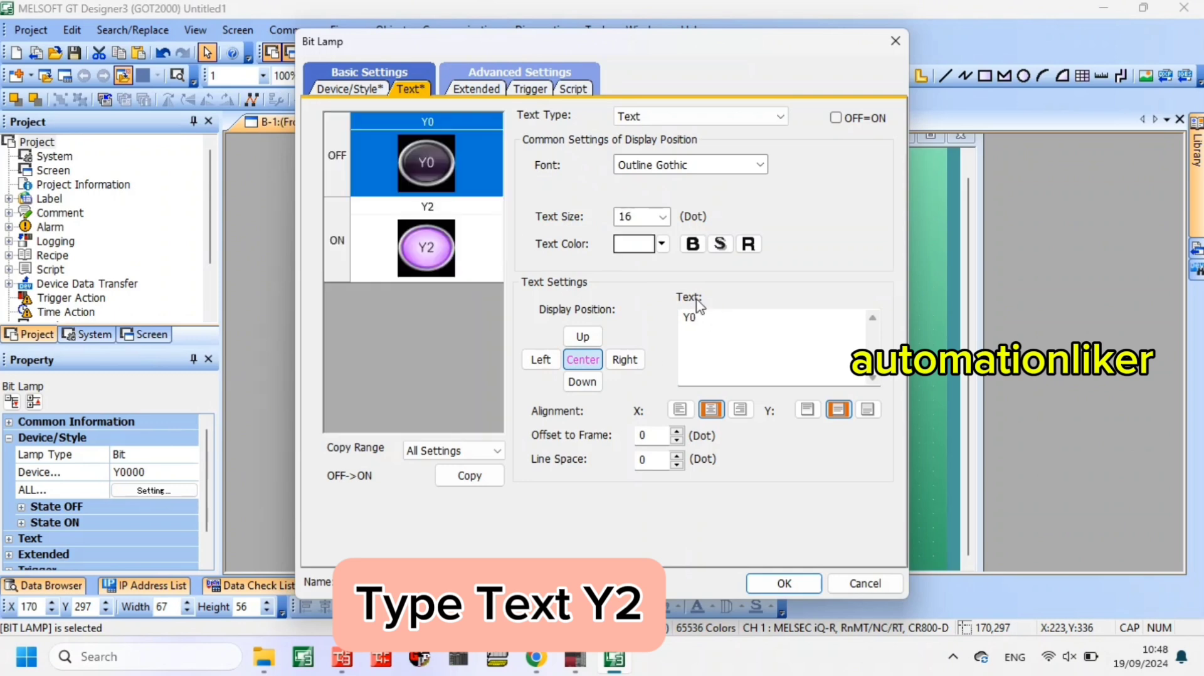
pyautogui.press('BackSpace')
pyautogui.write('2')
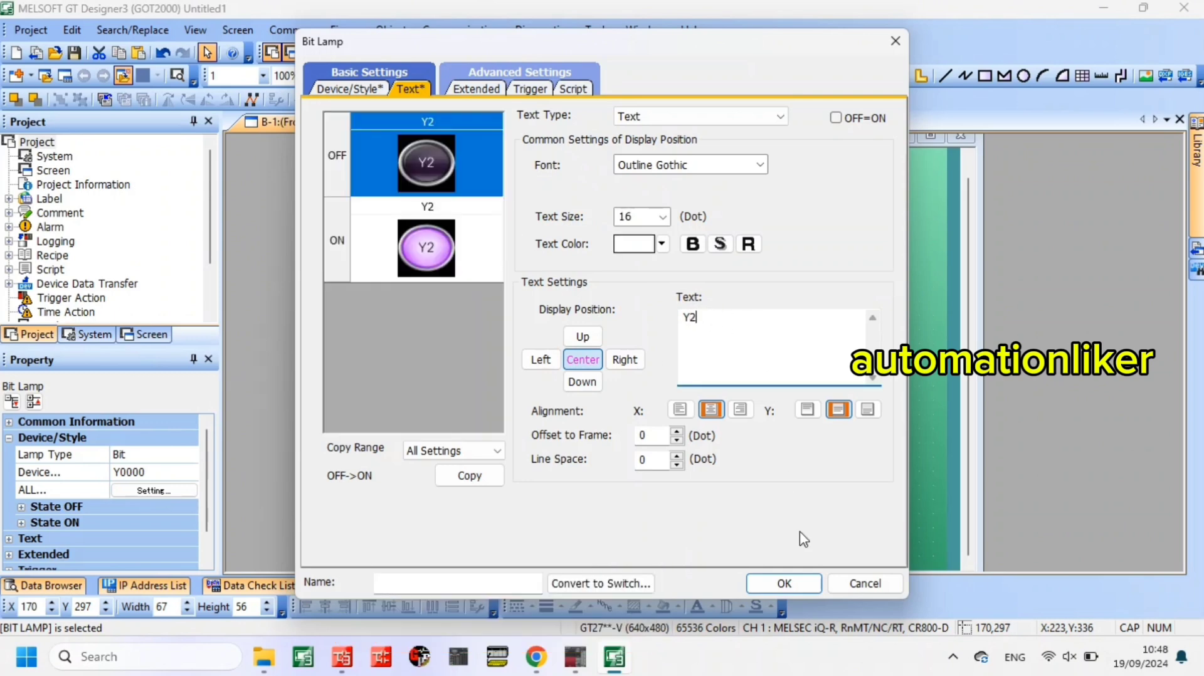
# - Accept the Y2 lamp's settings, and set the Bit Alternate action device of the lower group's X1 switch to X0003
pyautogui.click(795, 583)
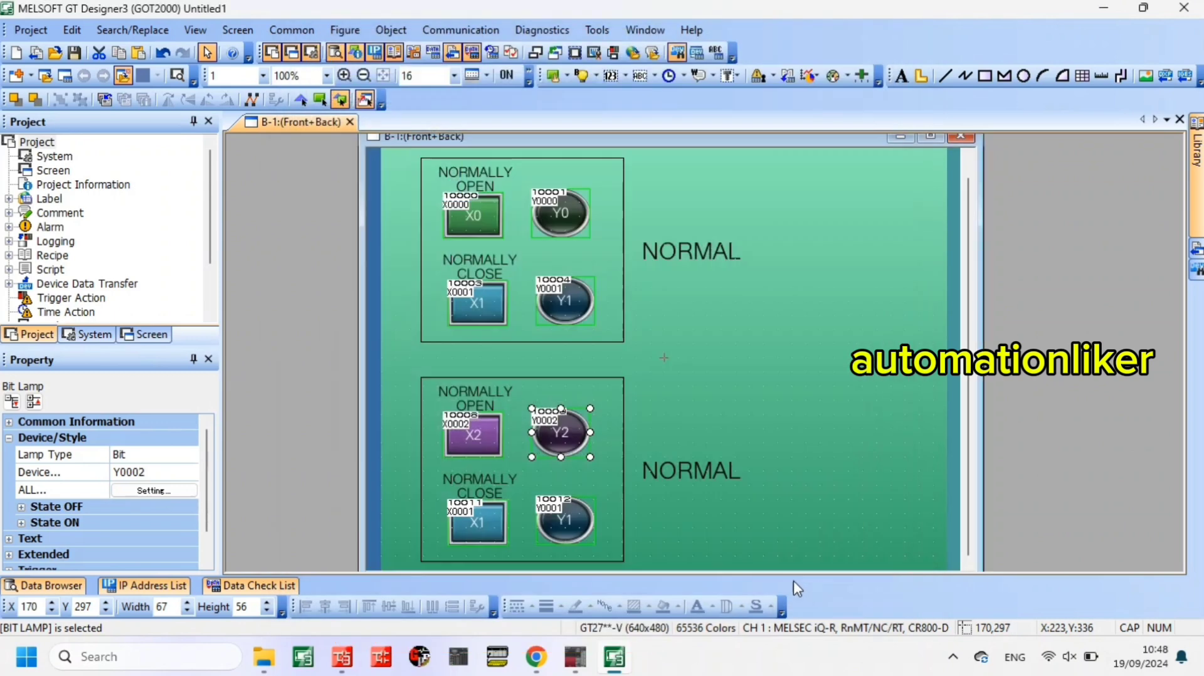
pyautogui.click(484, 522)
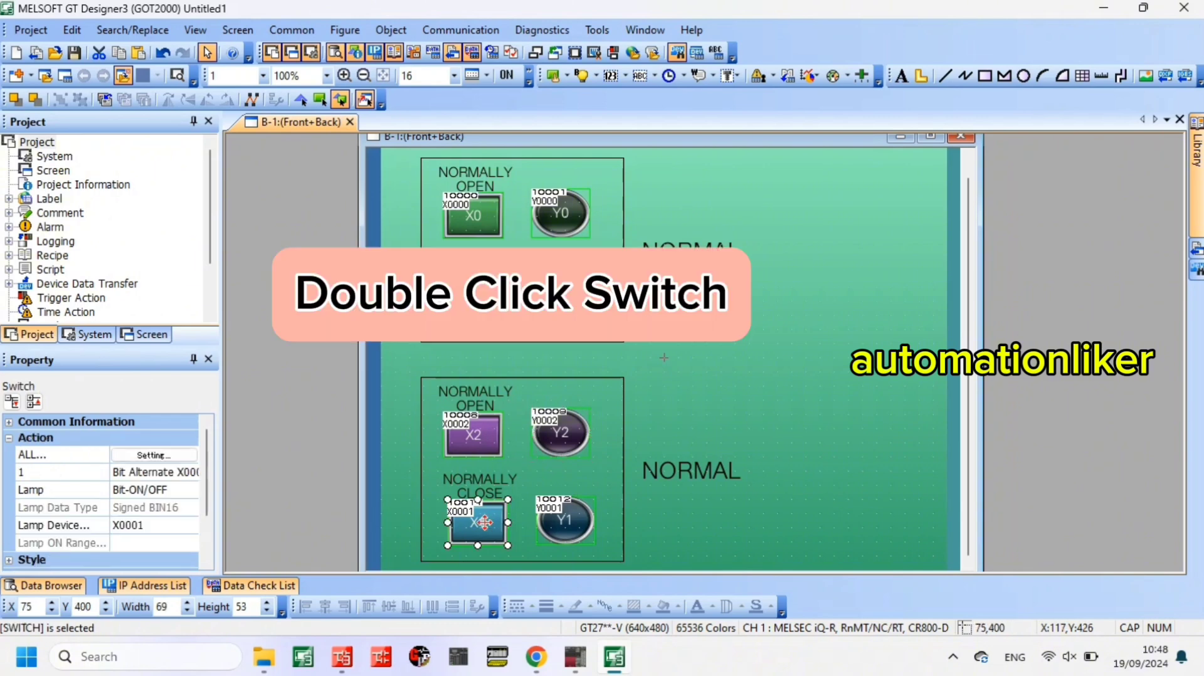
pyautogui.doubleClick(484, 521)
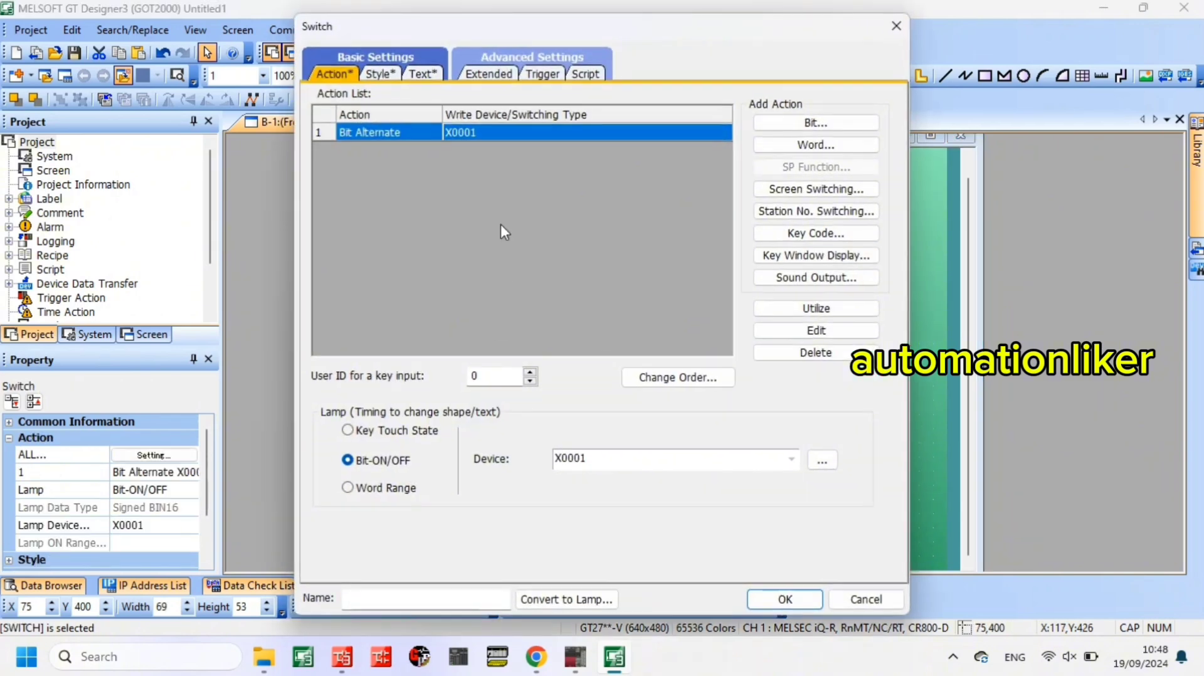
pyautogui.doubleClick(495, 131)
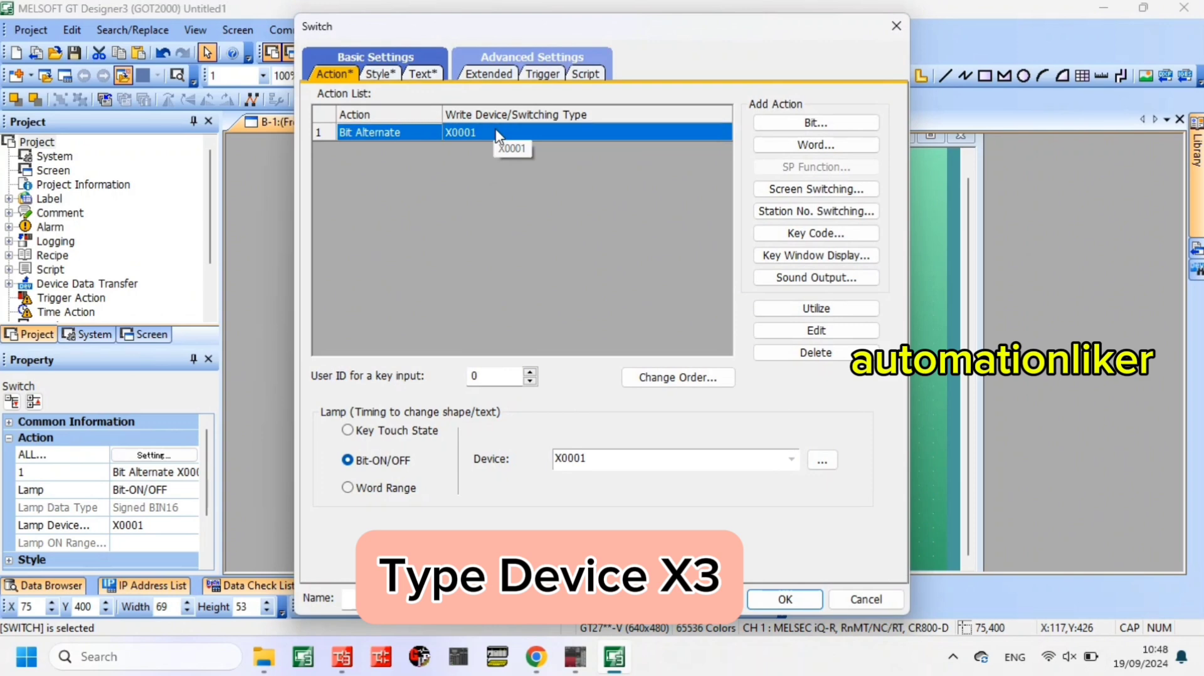
pyautogui.click(550, 280)
pyautogui.press('BackSpace')
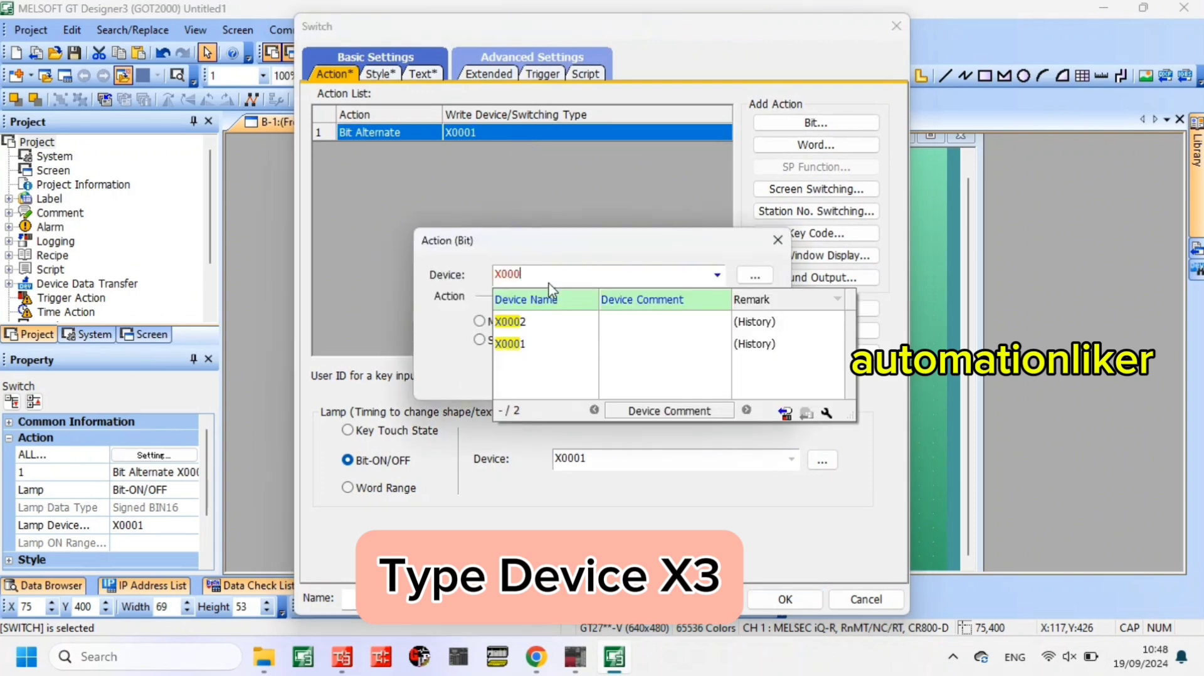
pyautogui.write('3')
pyautogui.click(597, 262)
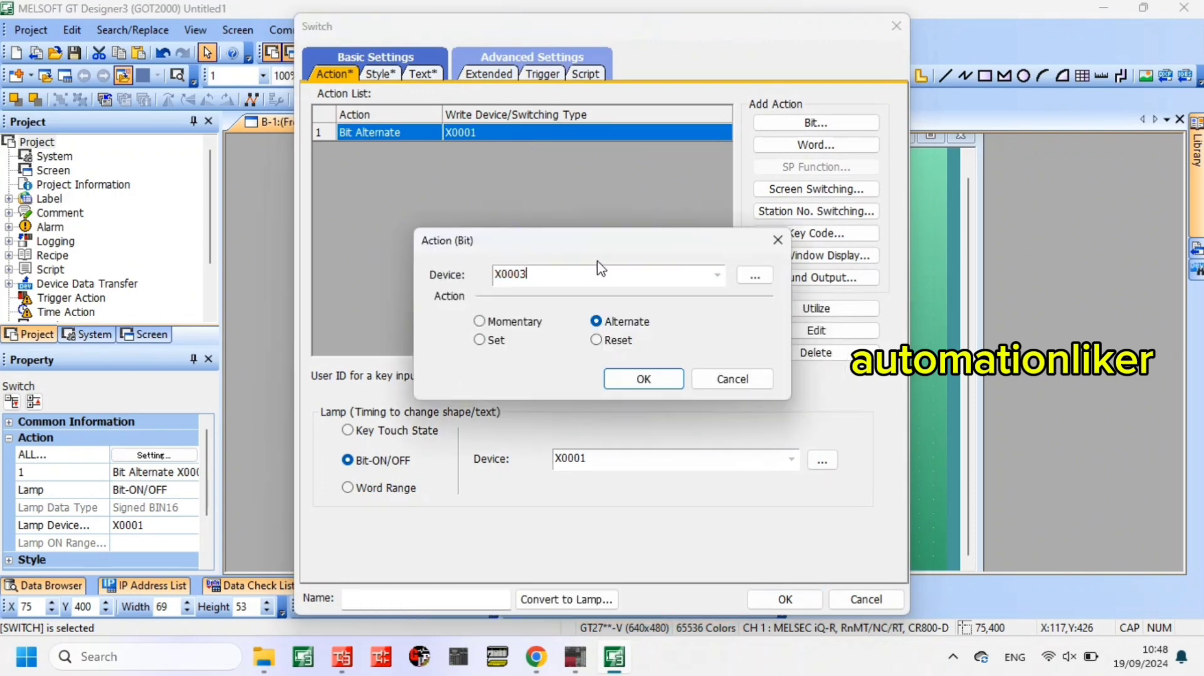
pyautogui.click(624, 390)
# - Set the same switch's Bit-ON/OFF lamp device to X0003 and accept the switch settings
pyautogui.click(614, 462)
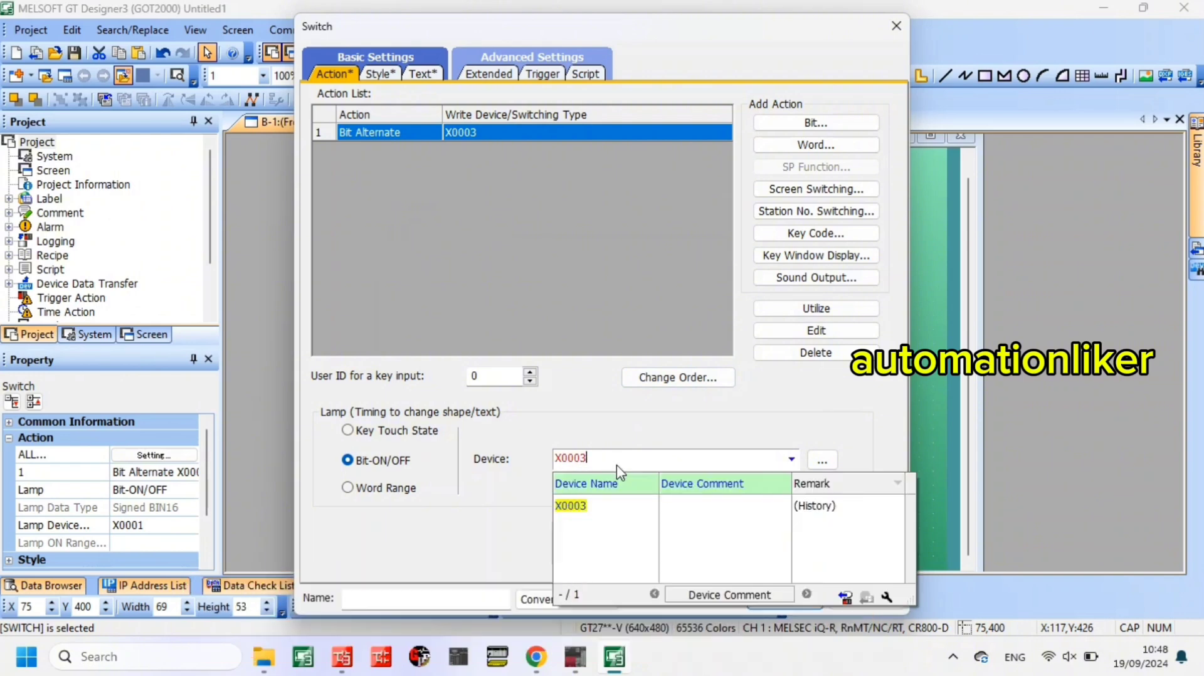
pyautogui.write('3')
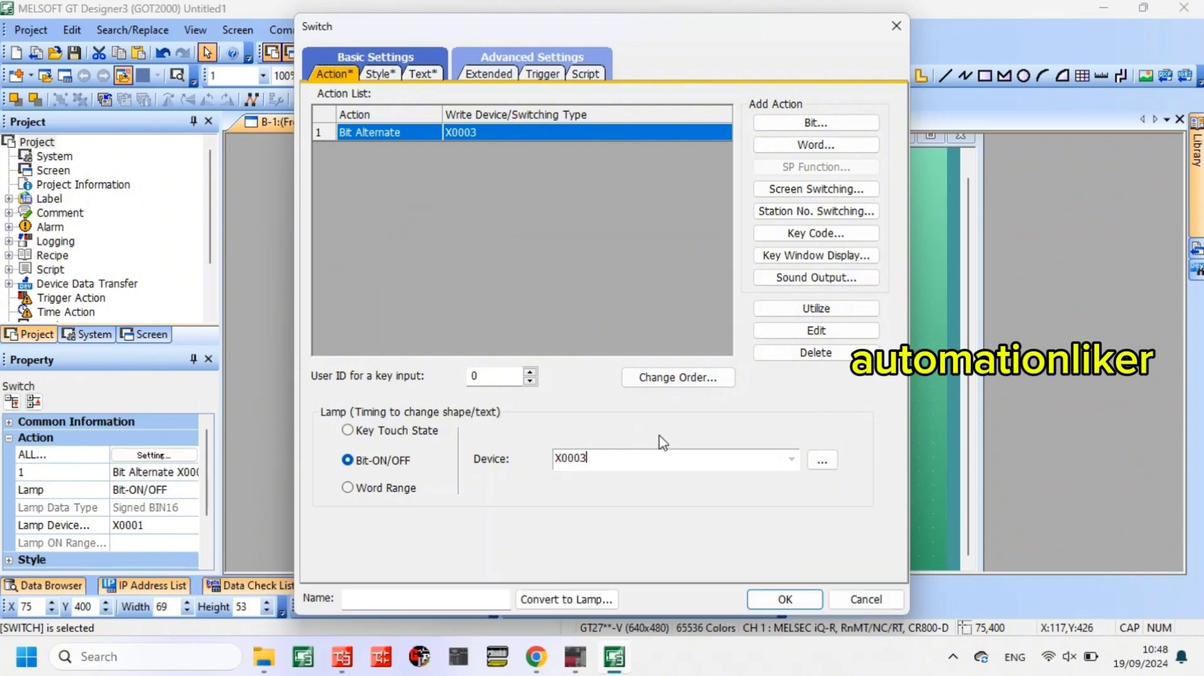
pyautogui.click(770, 601)
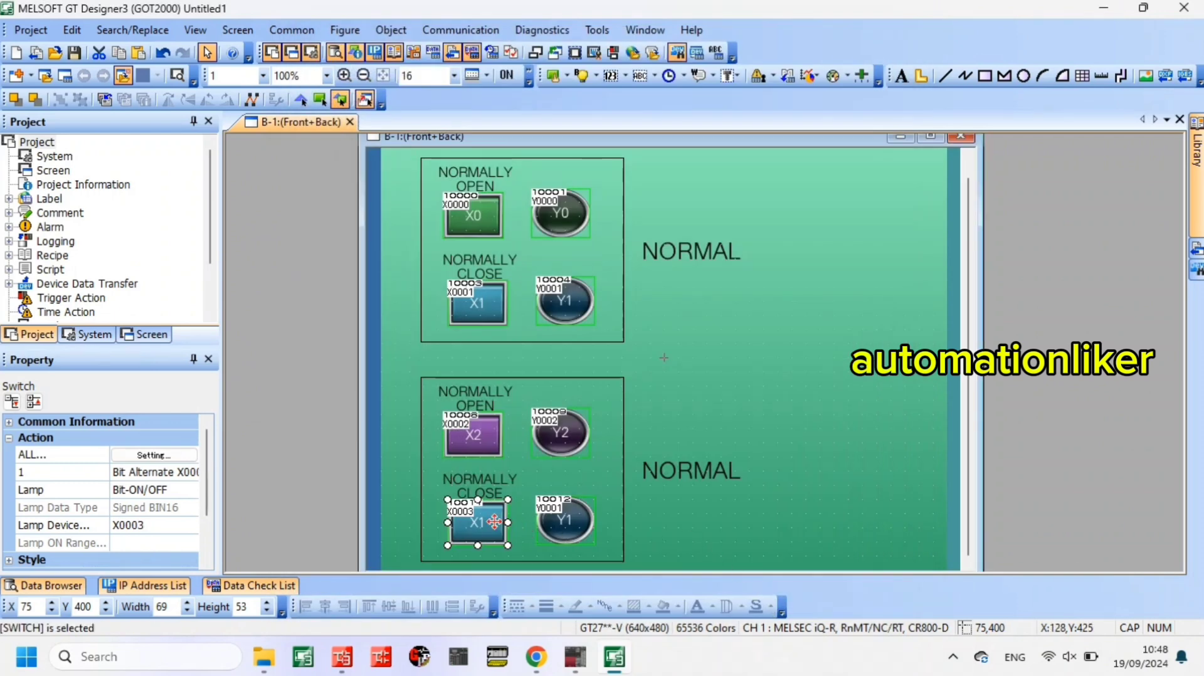
# - Set the X0003 switch's shape color to red for both the Lamp OFF and Lamp ON states
pyautogui.doubleClick(495, 522)
pyautogui.click(380, 74)
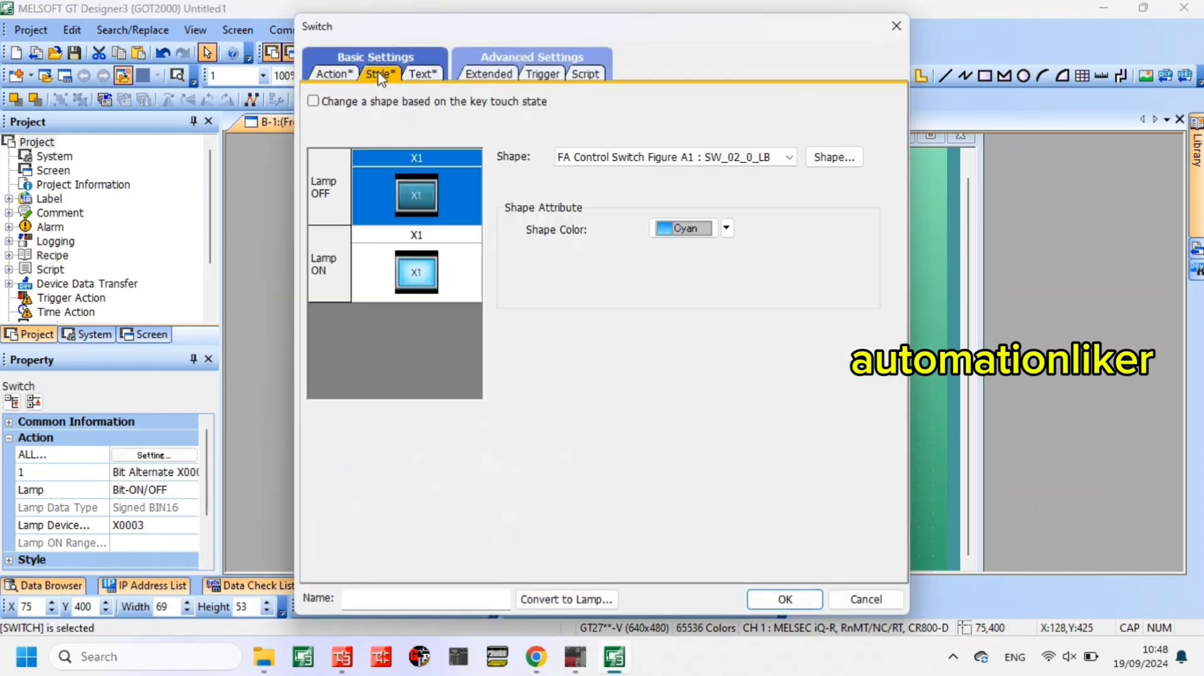
pyautogui.click(727, 229)
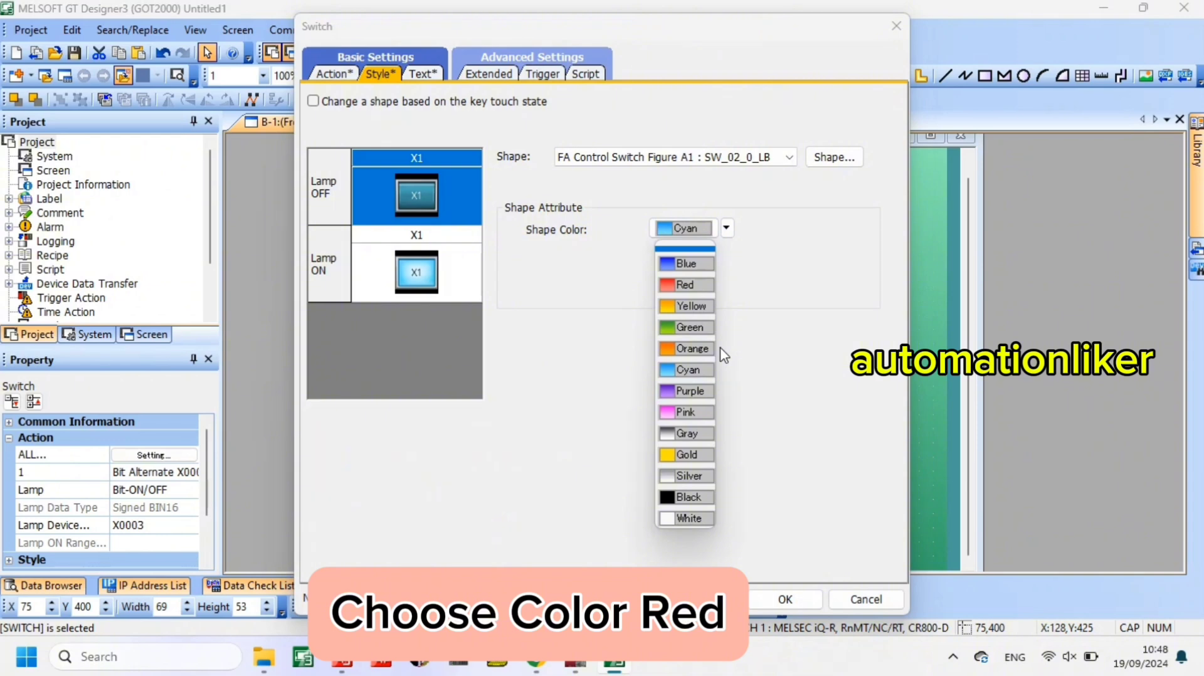
pyautogui.click(685, 285)
pyautogui.click(443, 292)
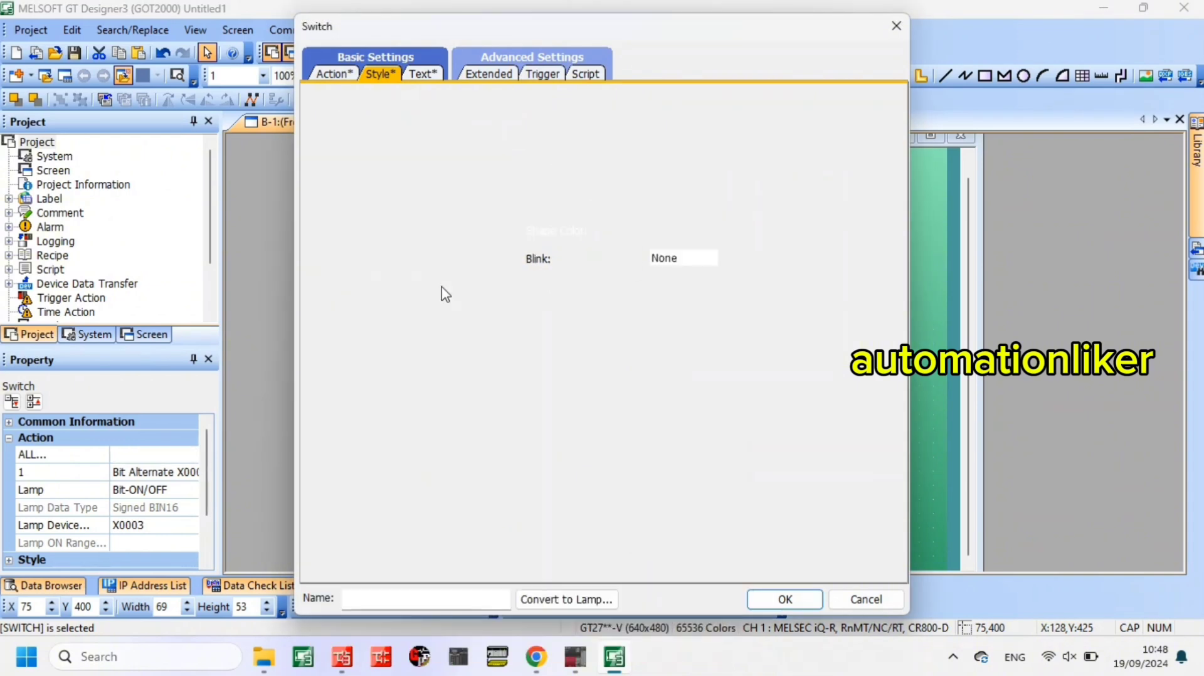
pyautogui.click(727, 229)
pyautogui.click(696, 286)
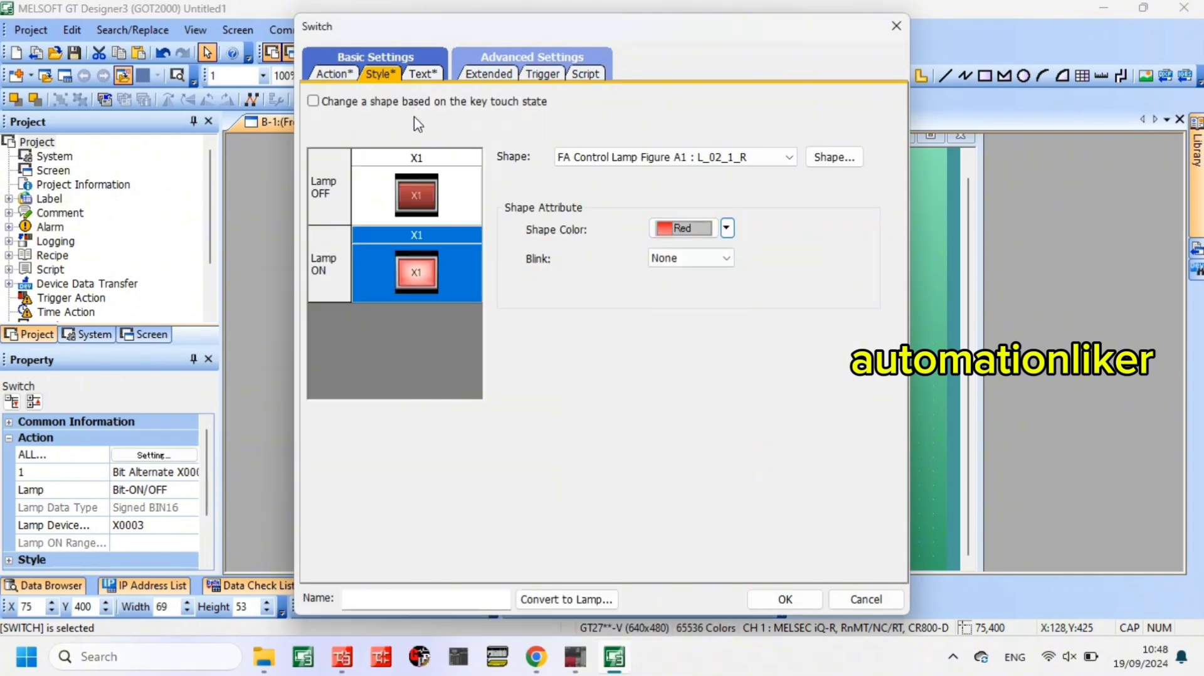
# - Change the red switch's text to X3 for both lamp states and accept the switch settings
pyautogui.click(420, 74)
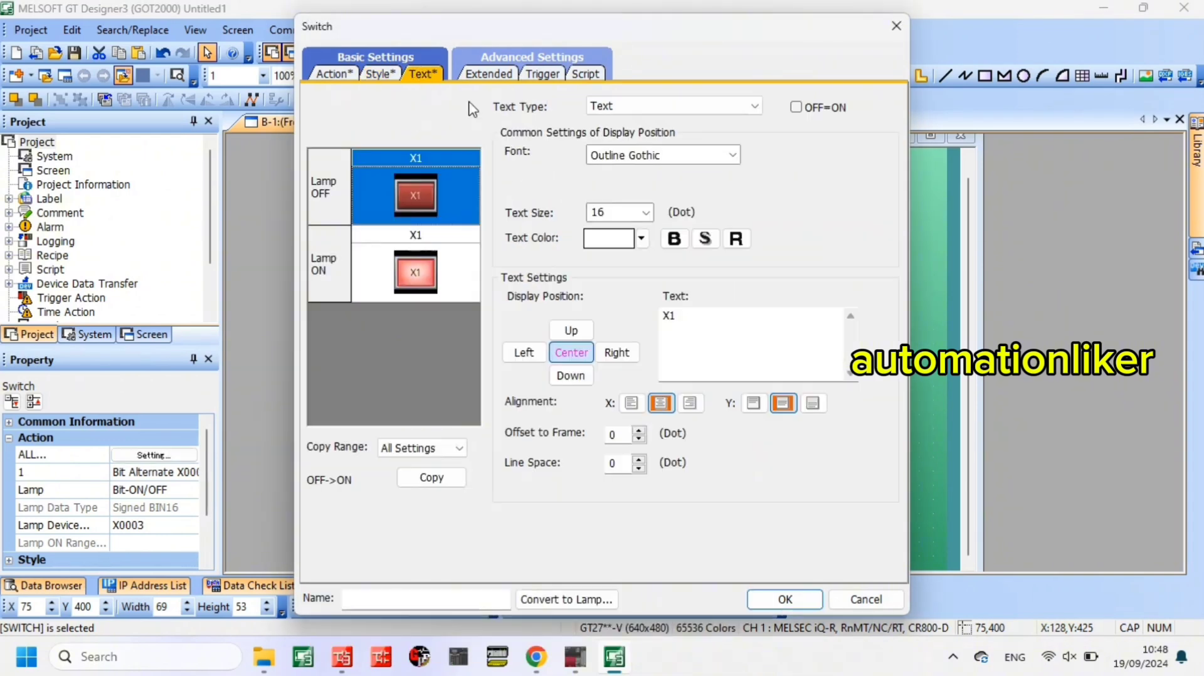
pyautogui.click(726, 332)
pyautogui.press('BackSpace')
pyautogui.write('3')
pyautogui.click(442, 279)
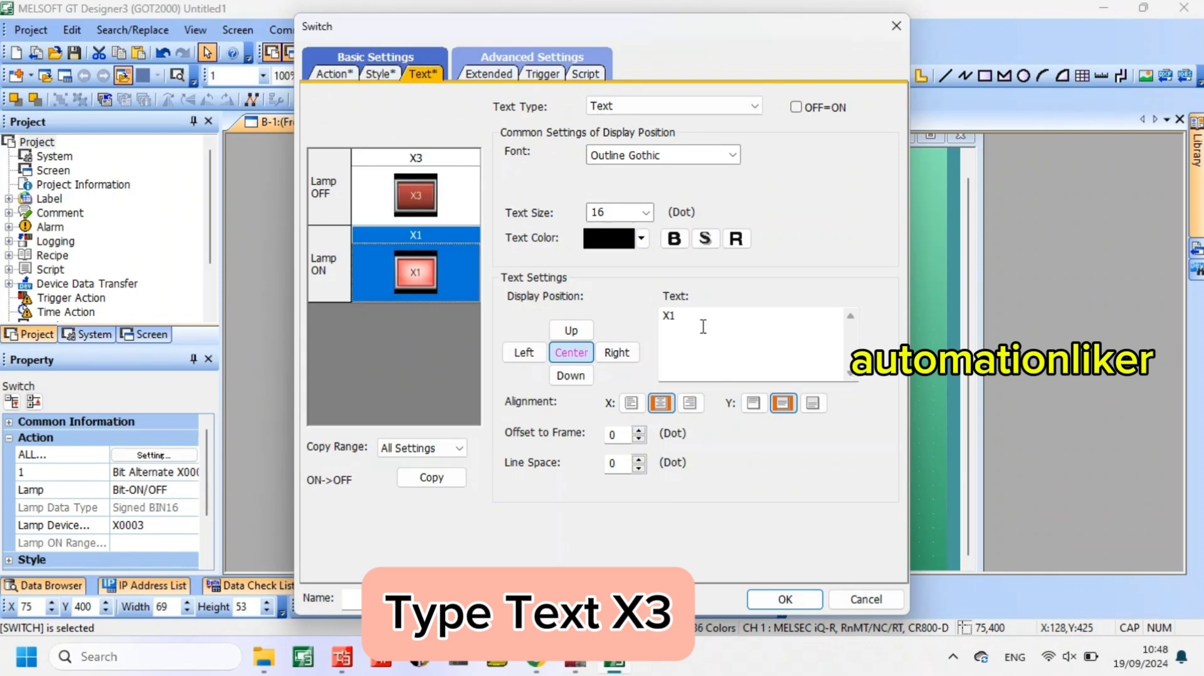
pyautogui.click(725, 329)
pyautogui.write('3')
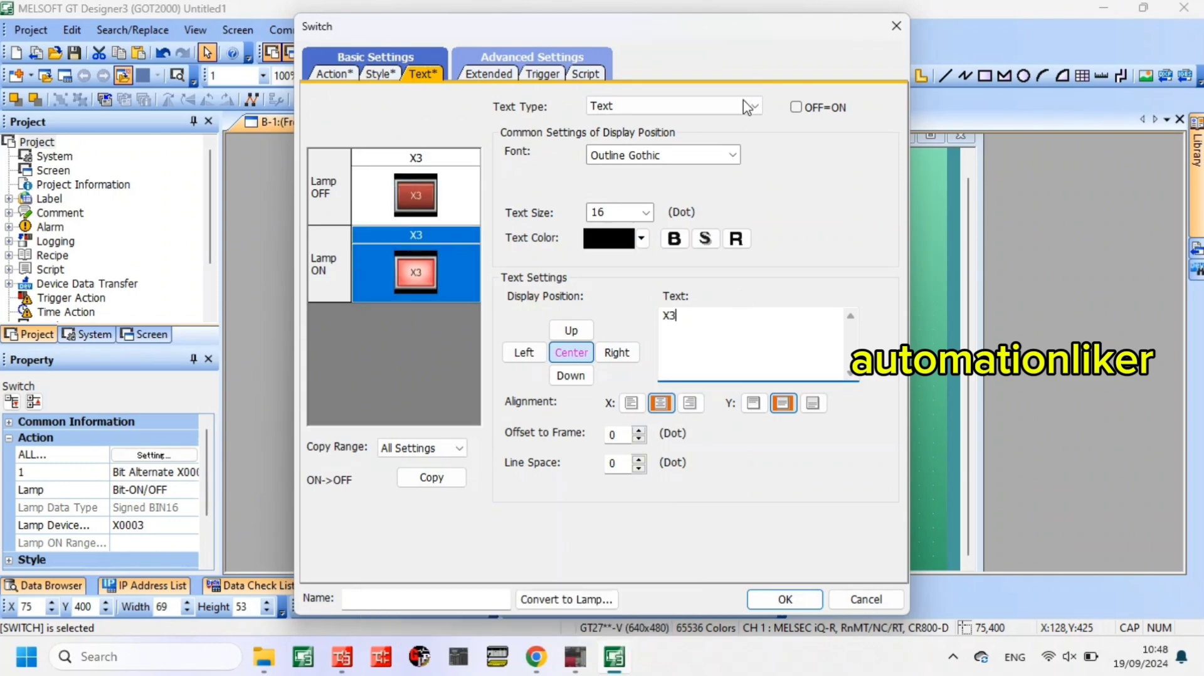
pyautogui.moveTo(721, 30); pyautogui.dragTo(991, 25)
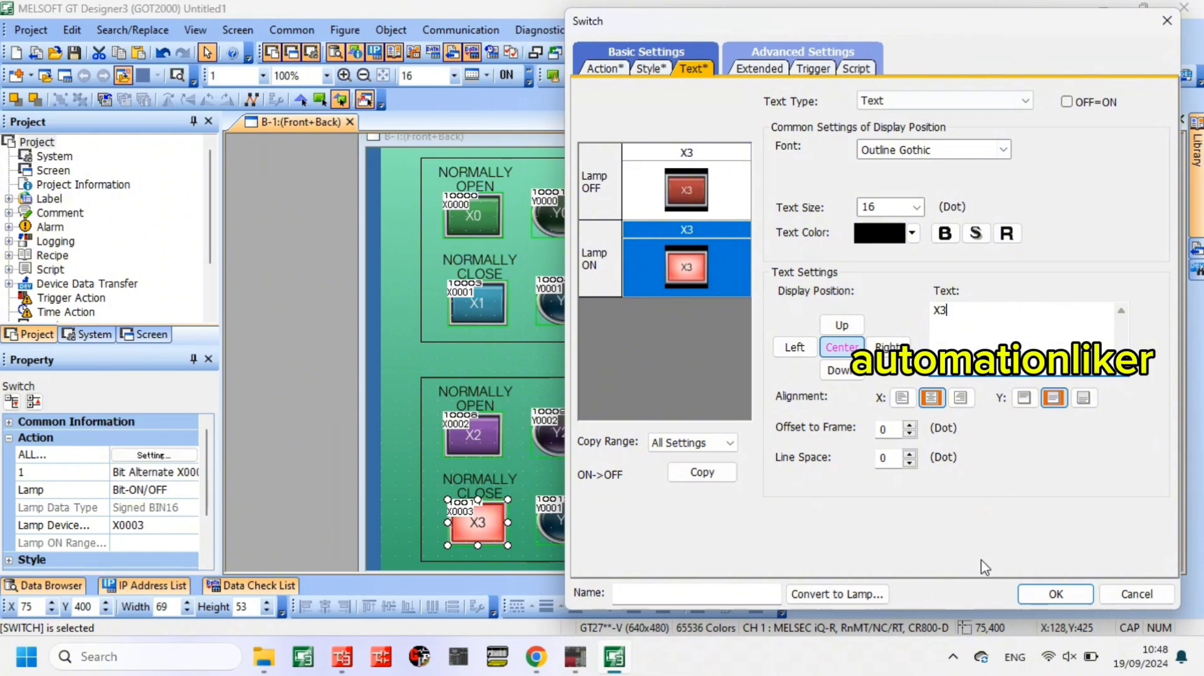
pyautogui.click(1055, 593)
# - Set the device of the lamp beside the X3 switch to Y0003
pyautogui.click(569, 518)
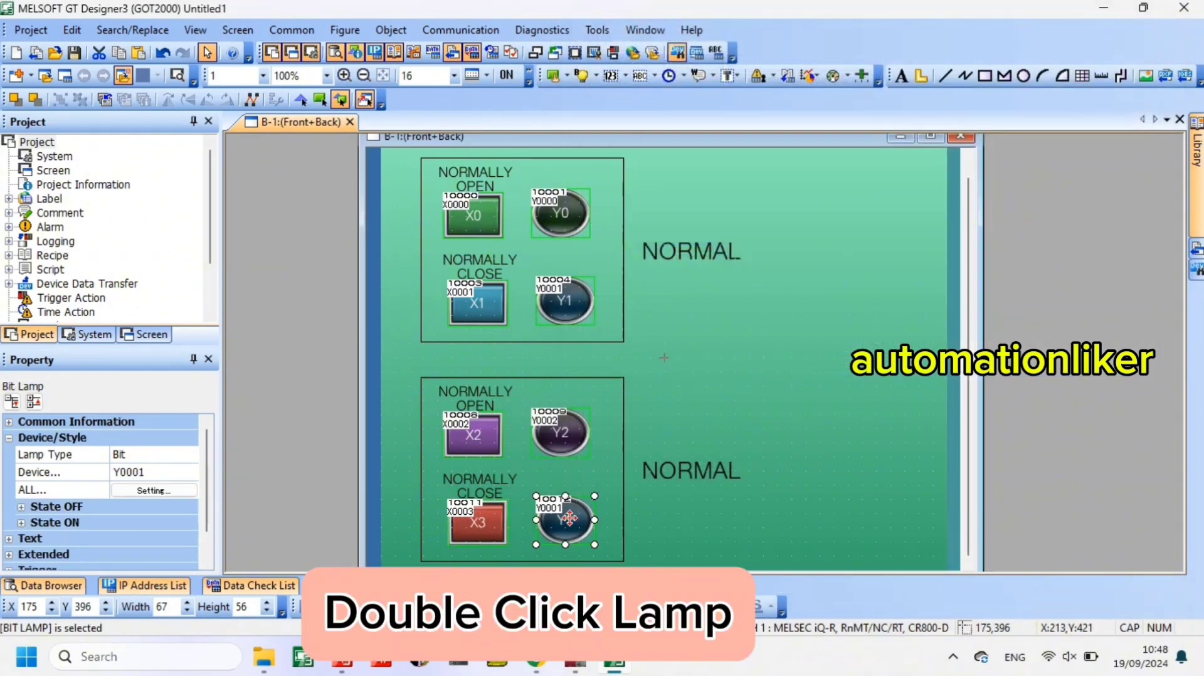
pyautogui.doubleClick(569, 518)
pyautogui.click(486, 148)
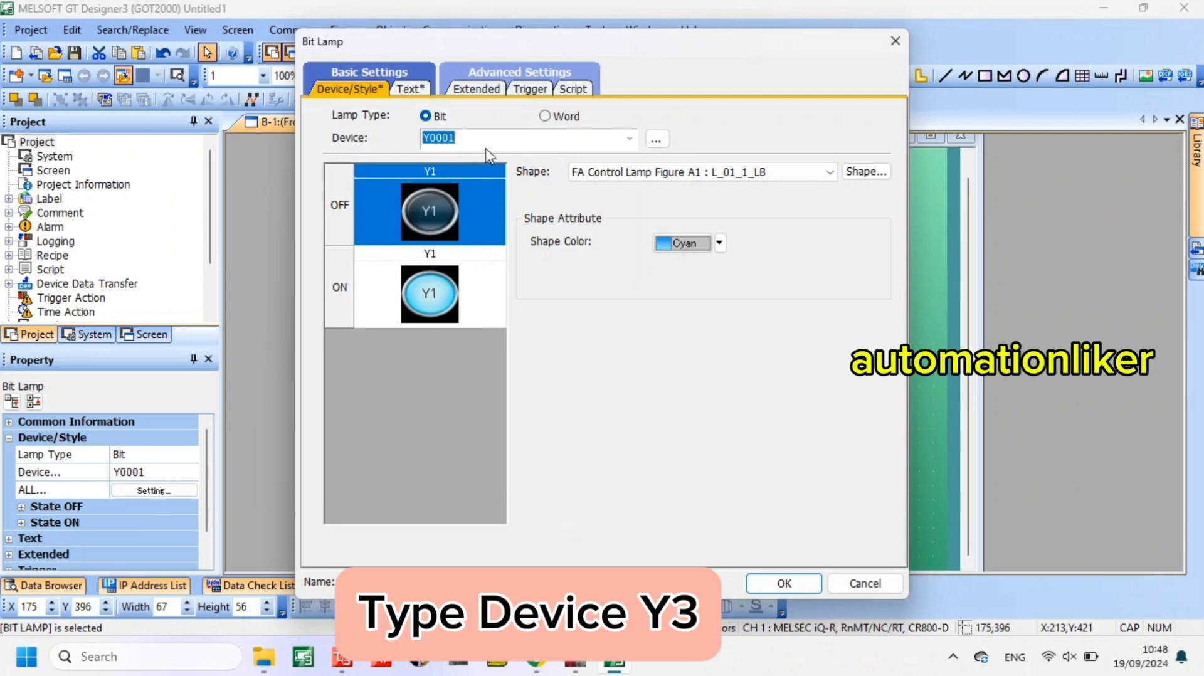
pyautogui.write('Y0003')
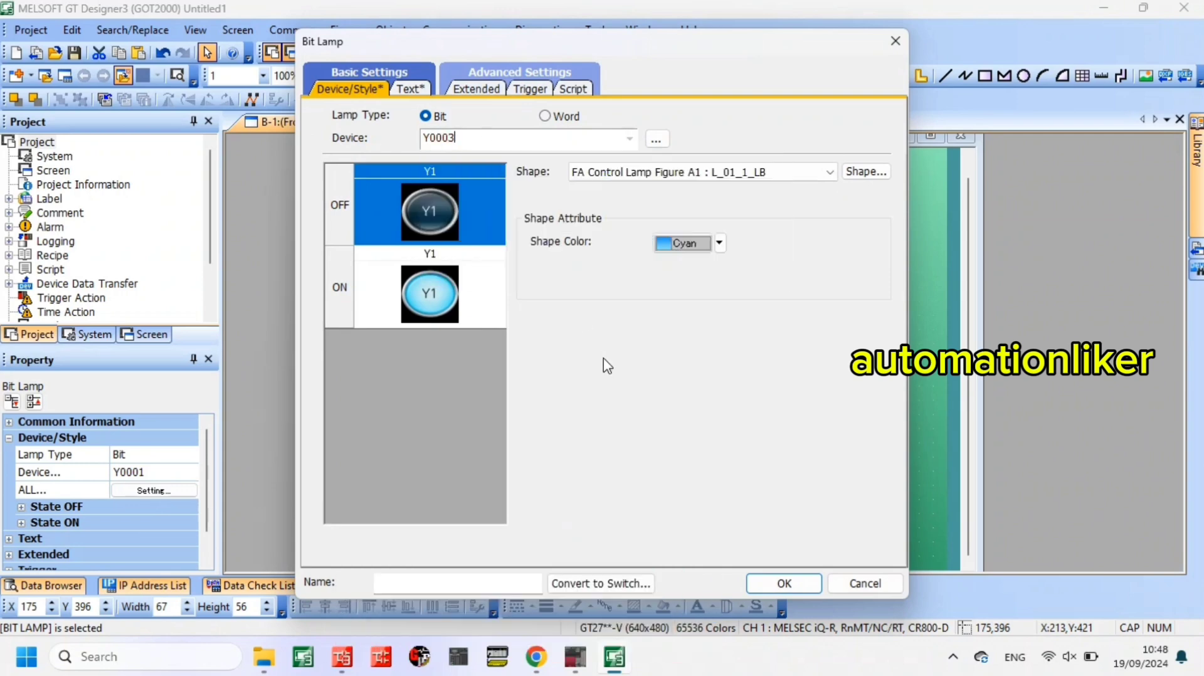
# - Set the Y0003 lamp's shape color to red for both the OFF and ON states
pyautogui.click(719, 244)
pyautogui.click(690, 282)
pyautogui.click(470, 317)
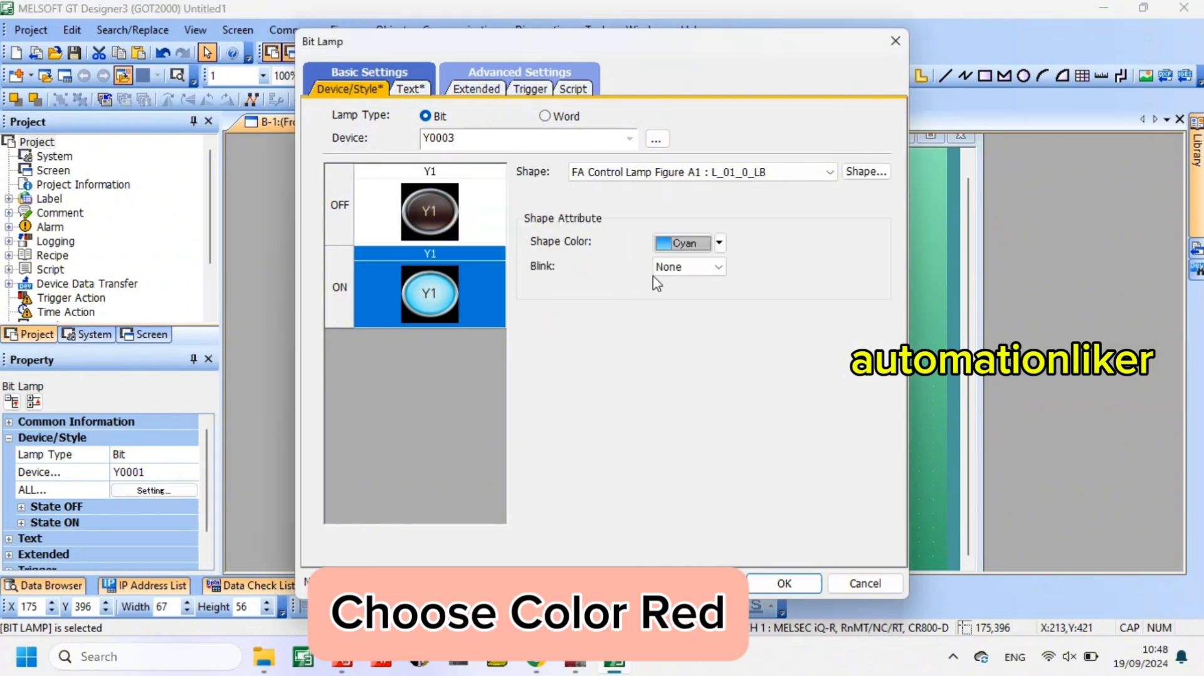
pyautogui.click(720, 243)
pyautogui.click(690, 282)
# - Change the red lamp's text to Y3 for both the ON and OFF states and accept the lamp settings
pyautogui.click(412, 89)
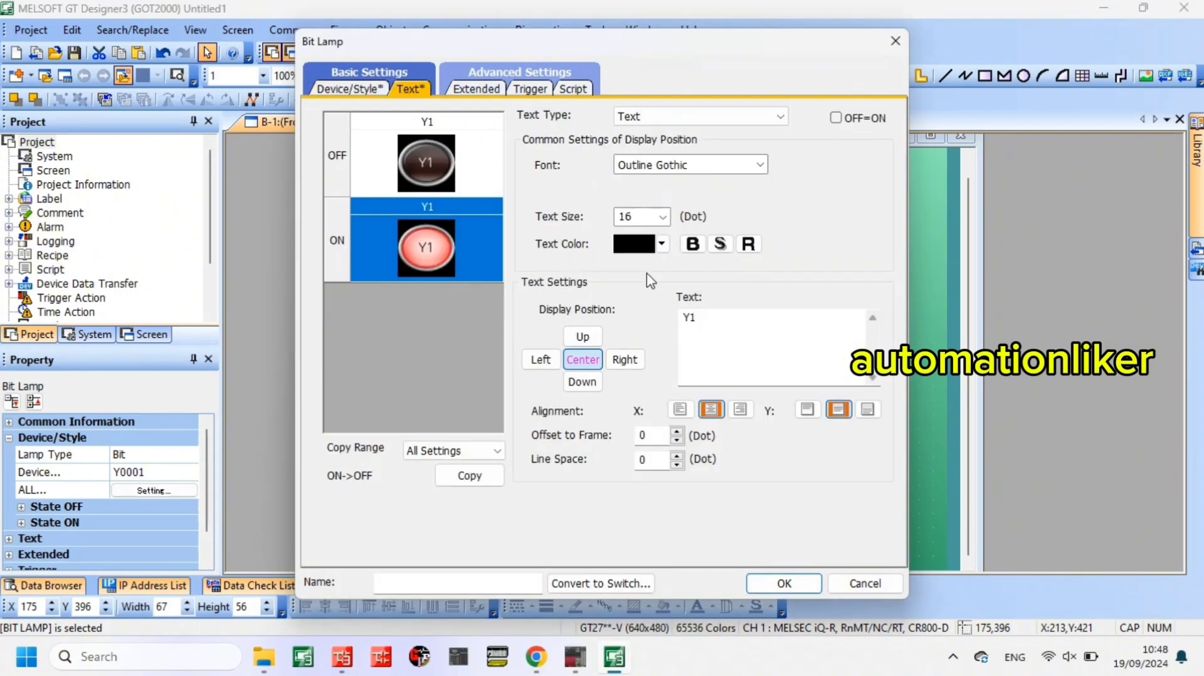
pyautogui.click(737, 322)
pyautogui.press('BackSpace')
pyautogui.write('3')
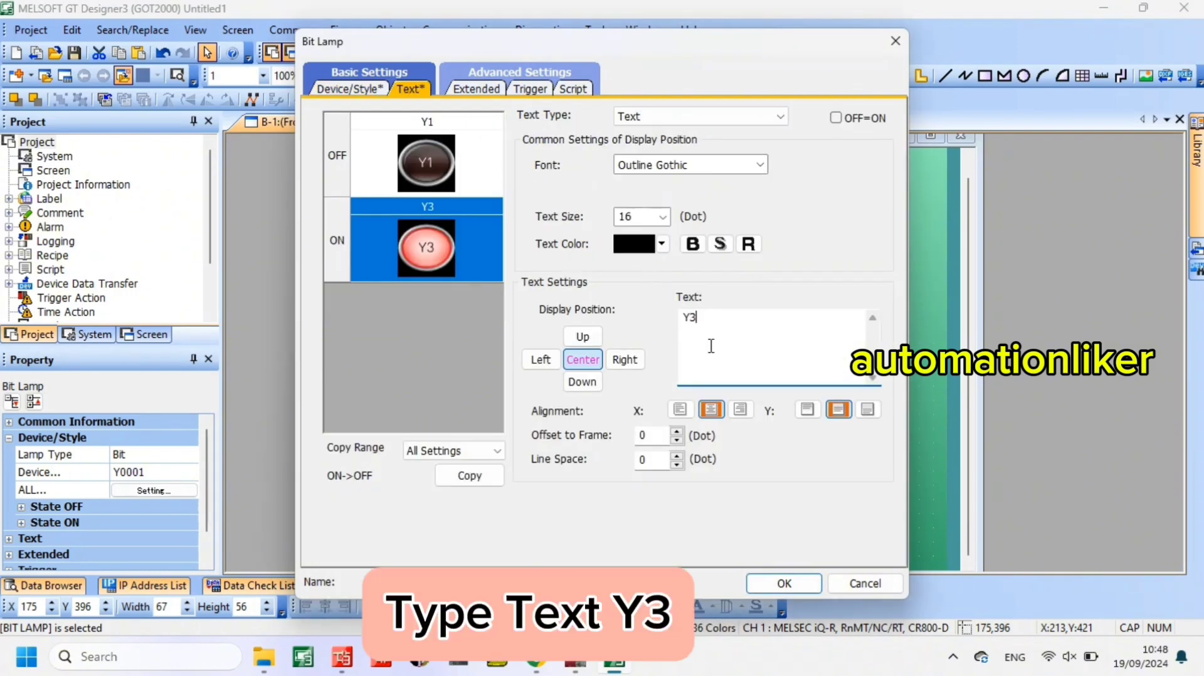
pyautogui.click(419, 157)
pyautogui.click(722, 316)
pyautogui.press('BackSpace')
pyautogui.write('3')
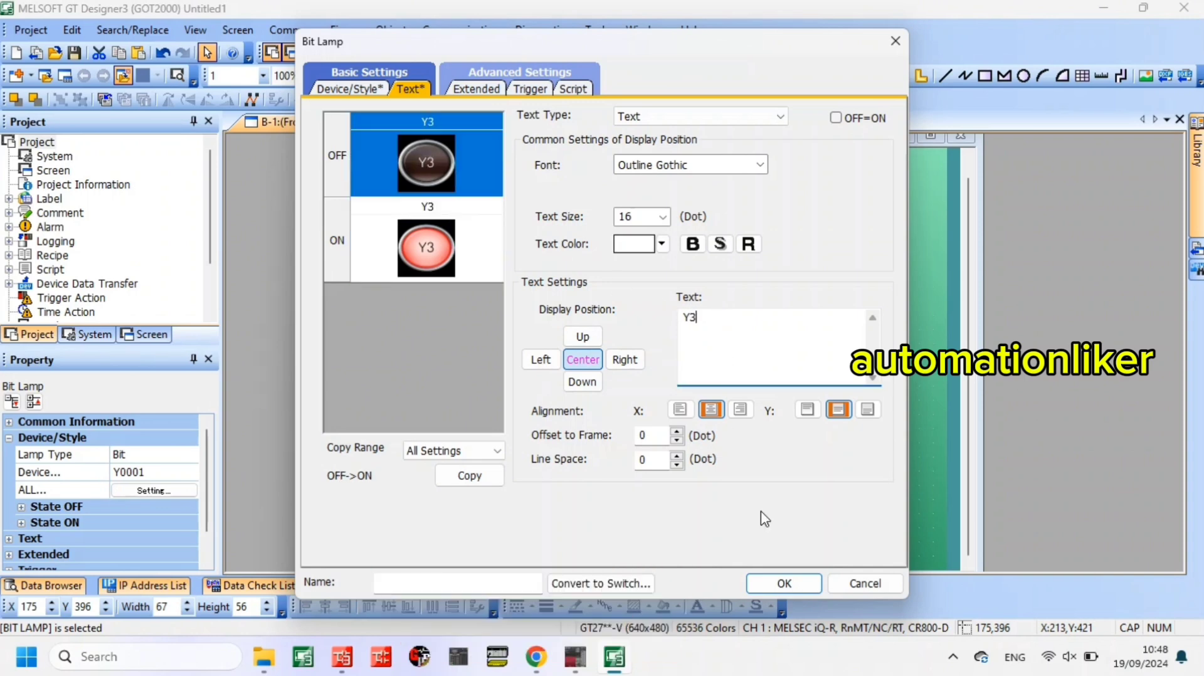
pyautogui.click(784, 583)
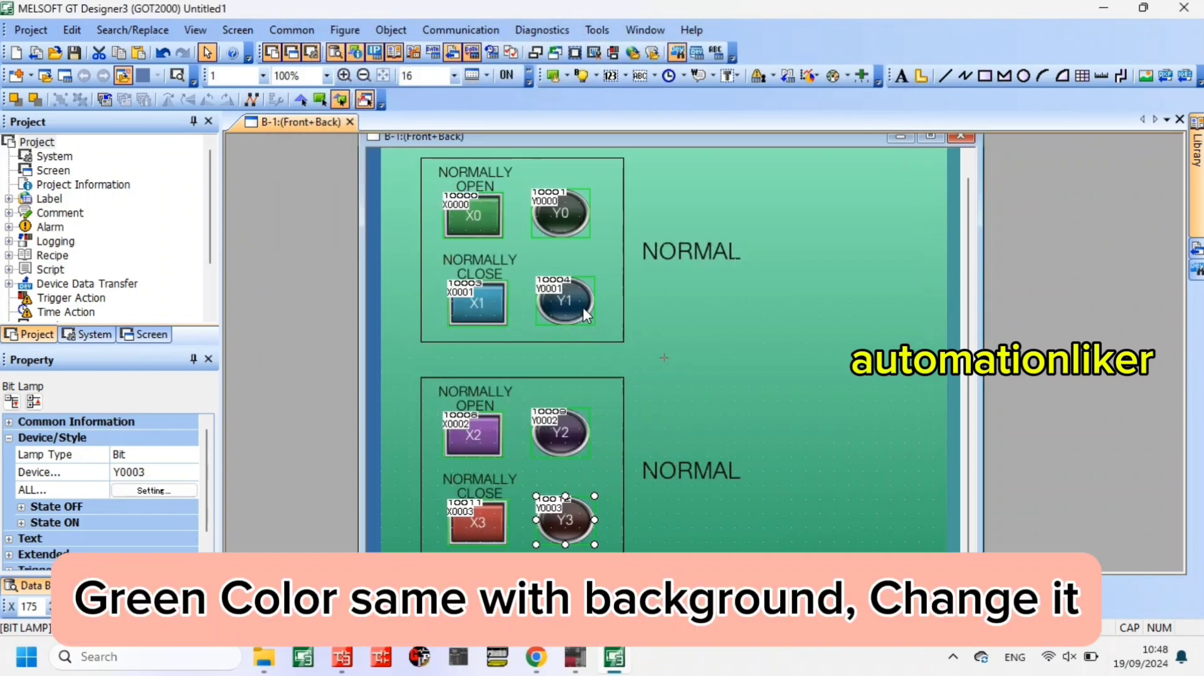
# - Change the green X0 switch's shape color to yellow for both the Lamp OFF and Lamp ON states
pyautogui.doubleClick(469, 223)
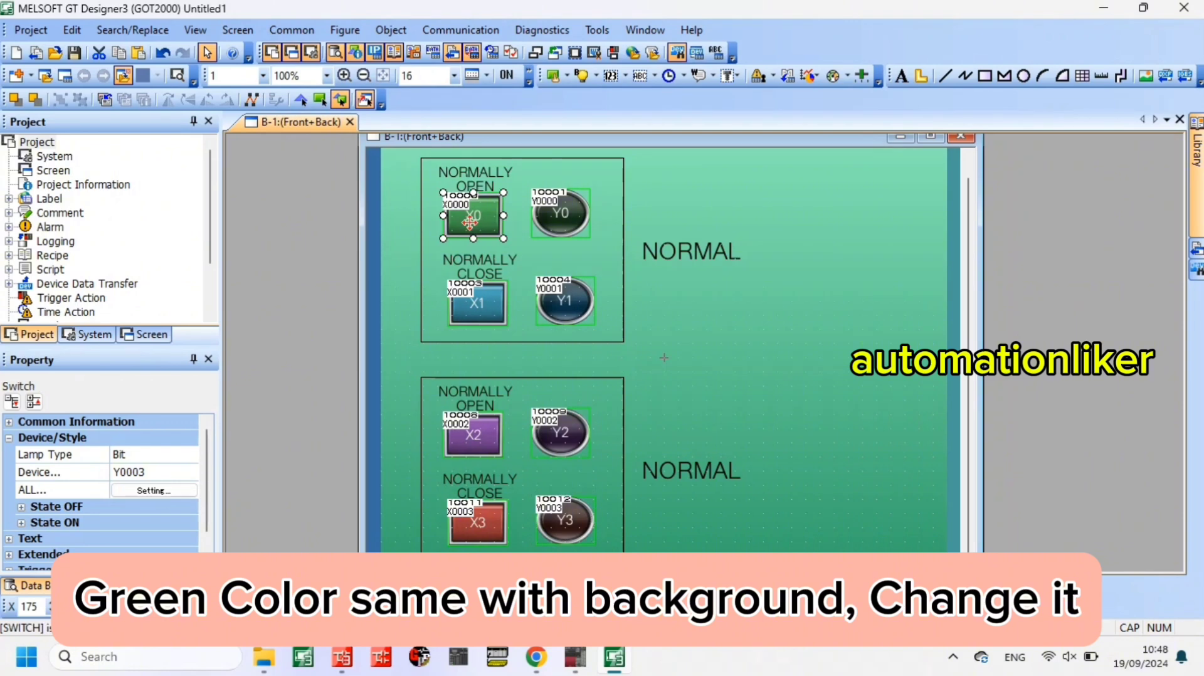
pyautogui.click(388, 79)
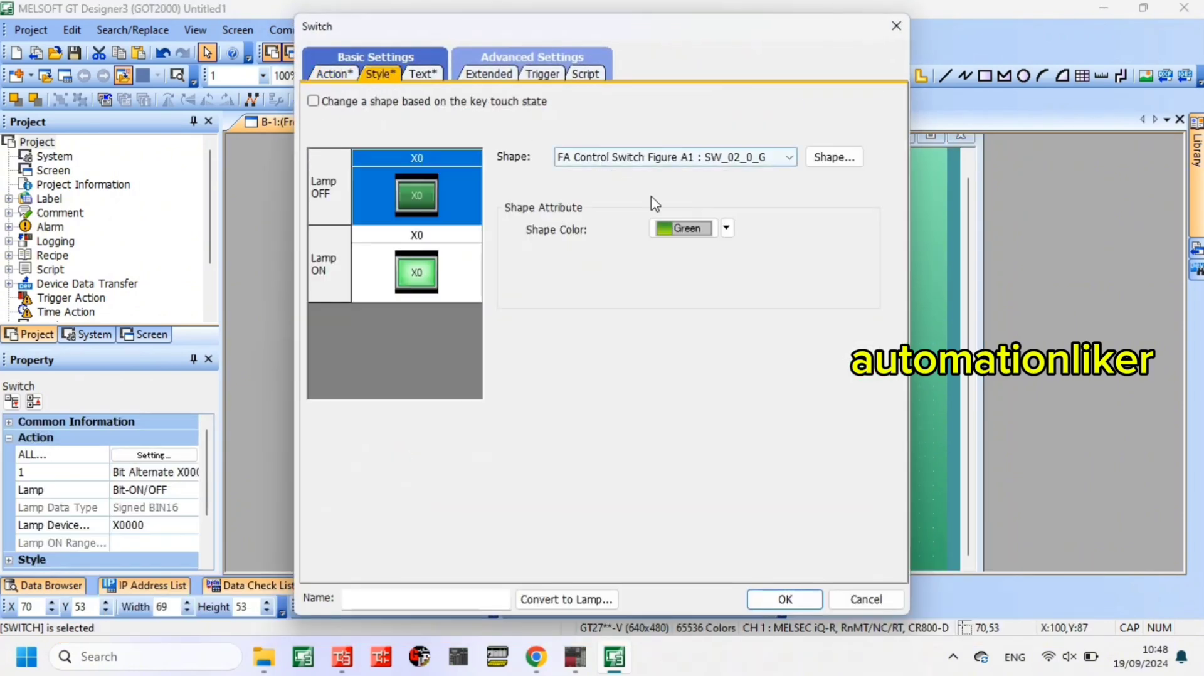
pyautogui.click(726, 228)
pyautogui.click(715, 301)
pyautogui.click(455, 273)
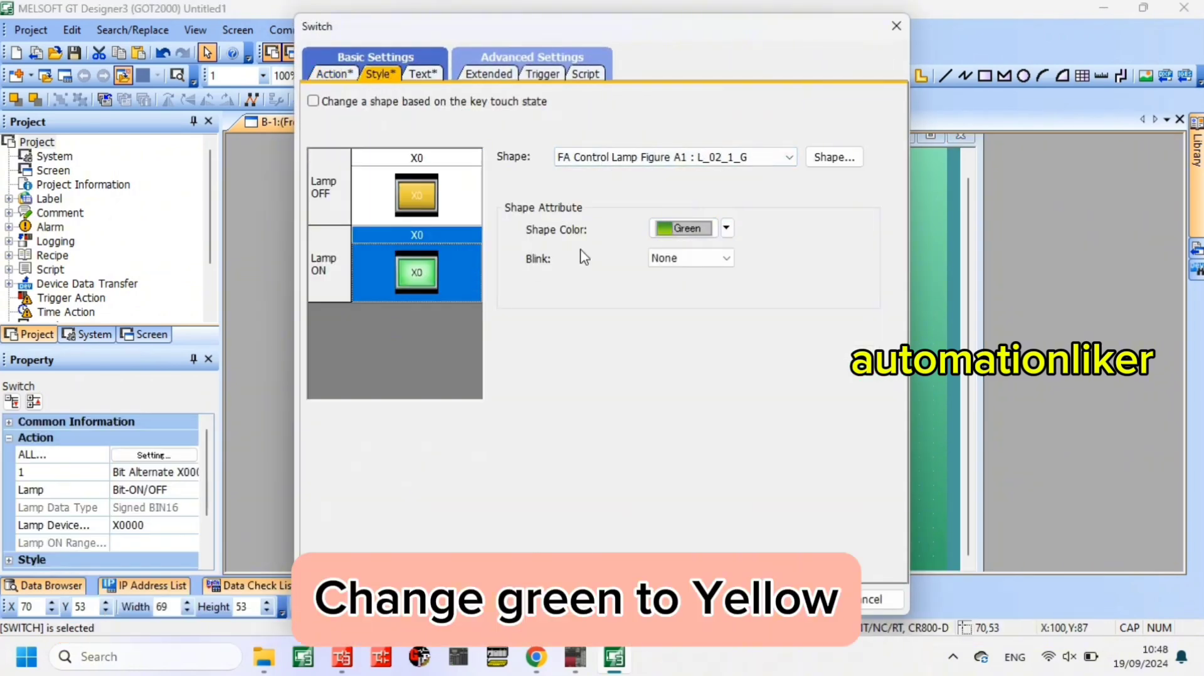
pyautogui.click(726, 228)
pyautogui.click(702, 302)
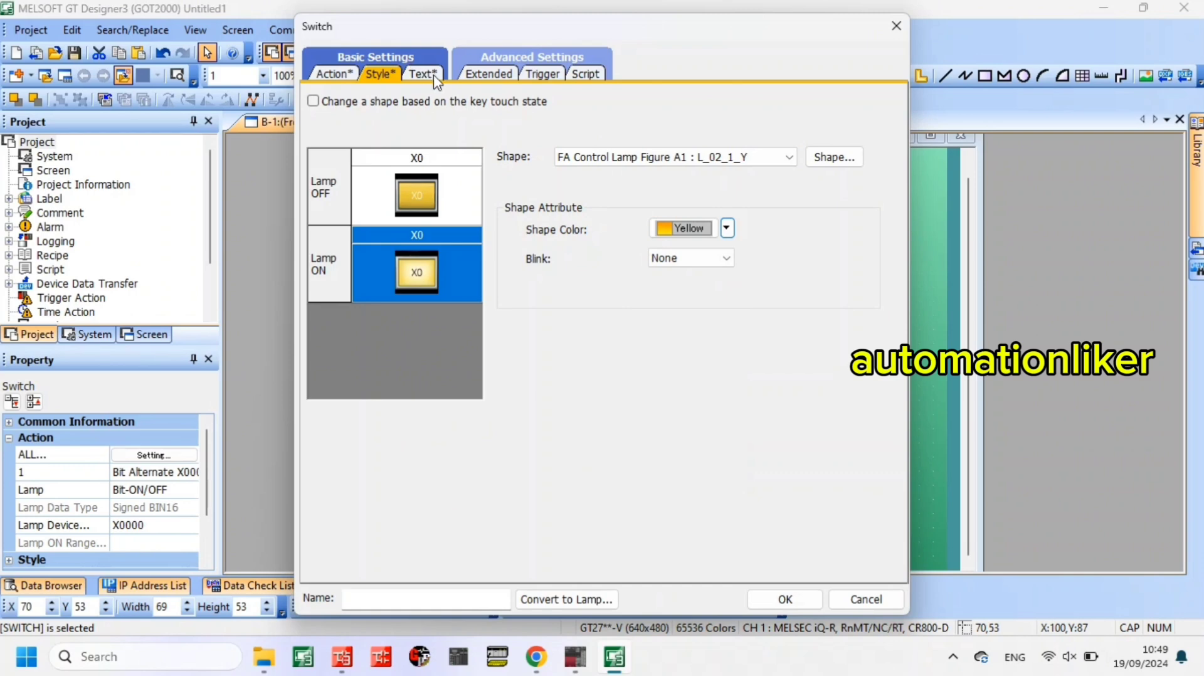
# - Set the X0 switch's Lamp OFF text color to black and accept the switch settings
pyautogui.click(428, 76)
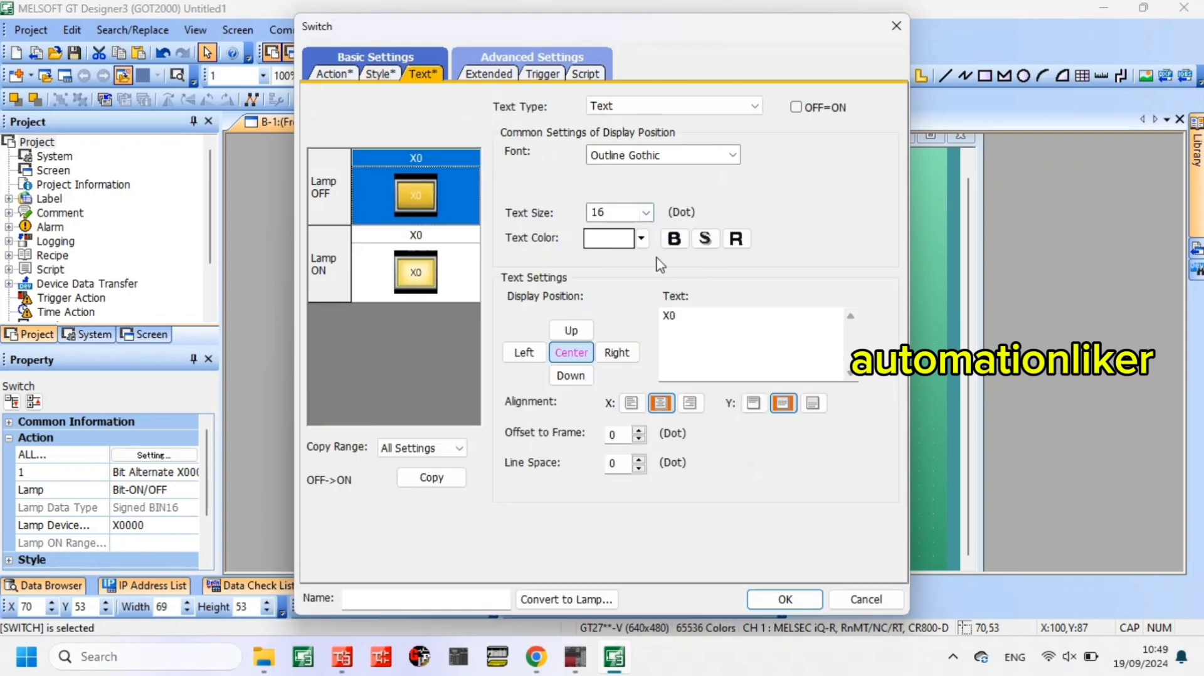
pyautogui.click(641, 238)
pyautogui.click(610, 274)
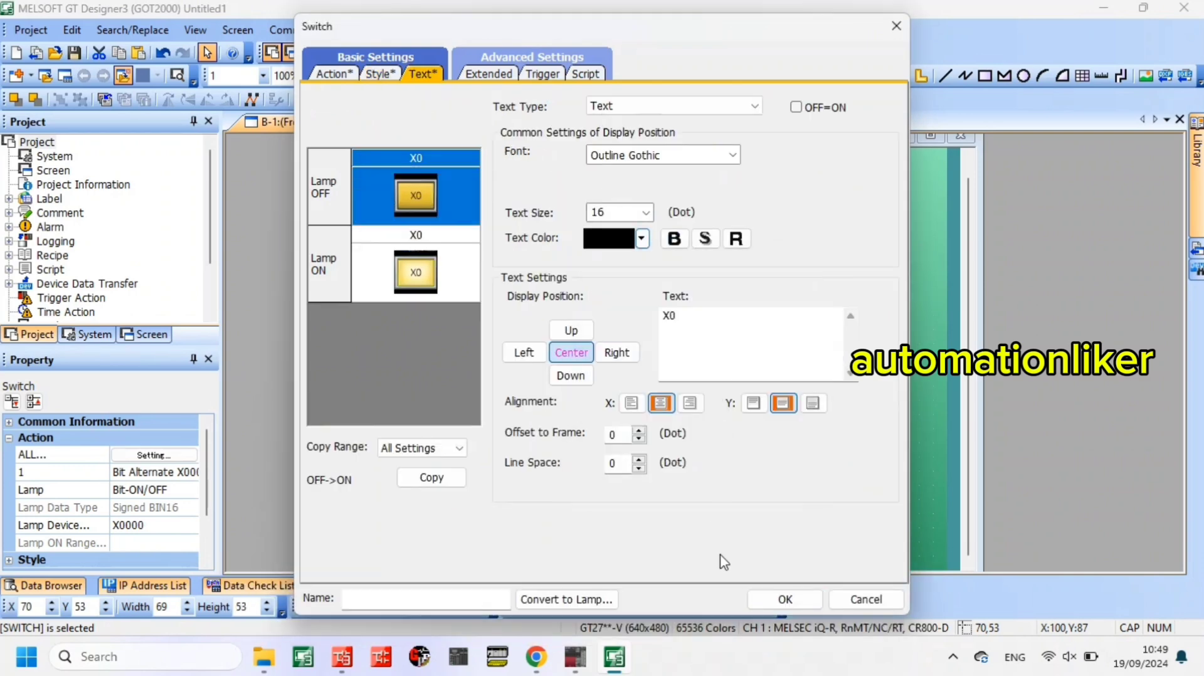
pyautogui.click(781, 599)
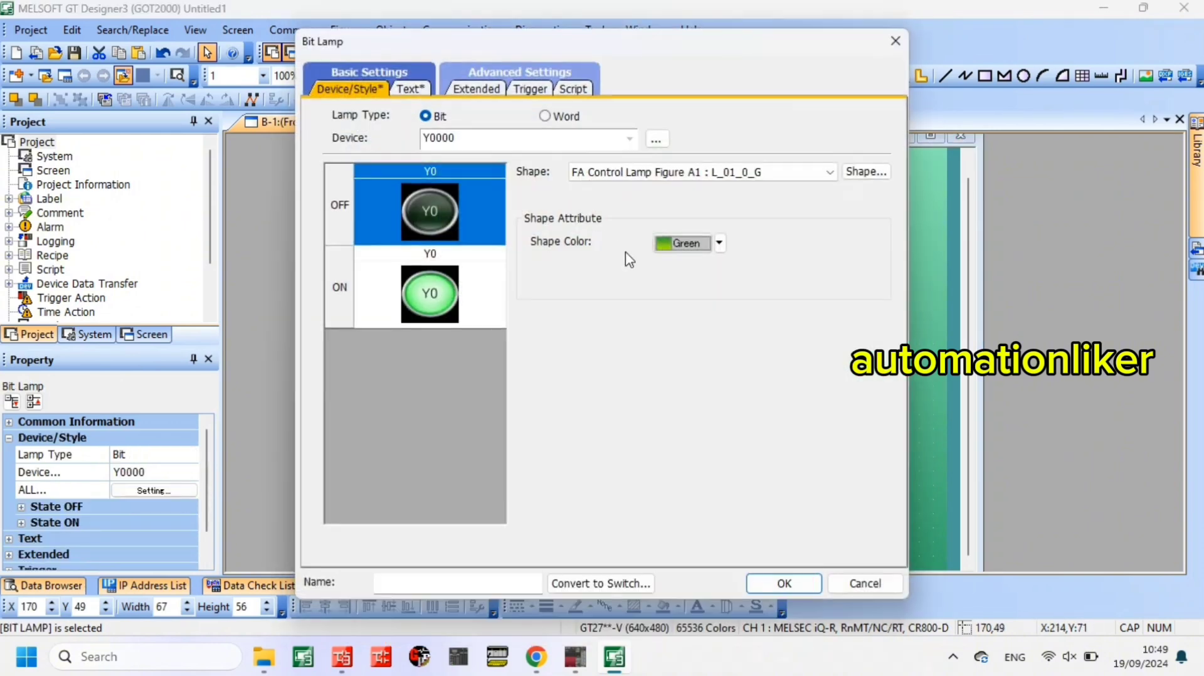
# - Change the Y0 lamp's shape color to yellow for both the OFF and ON states and accept the lamp settings
pyautogui.click(709, 245)
pyautogui.click(677, 326)
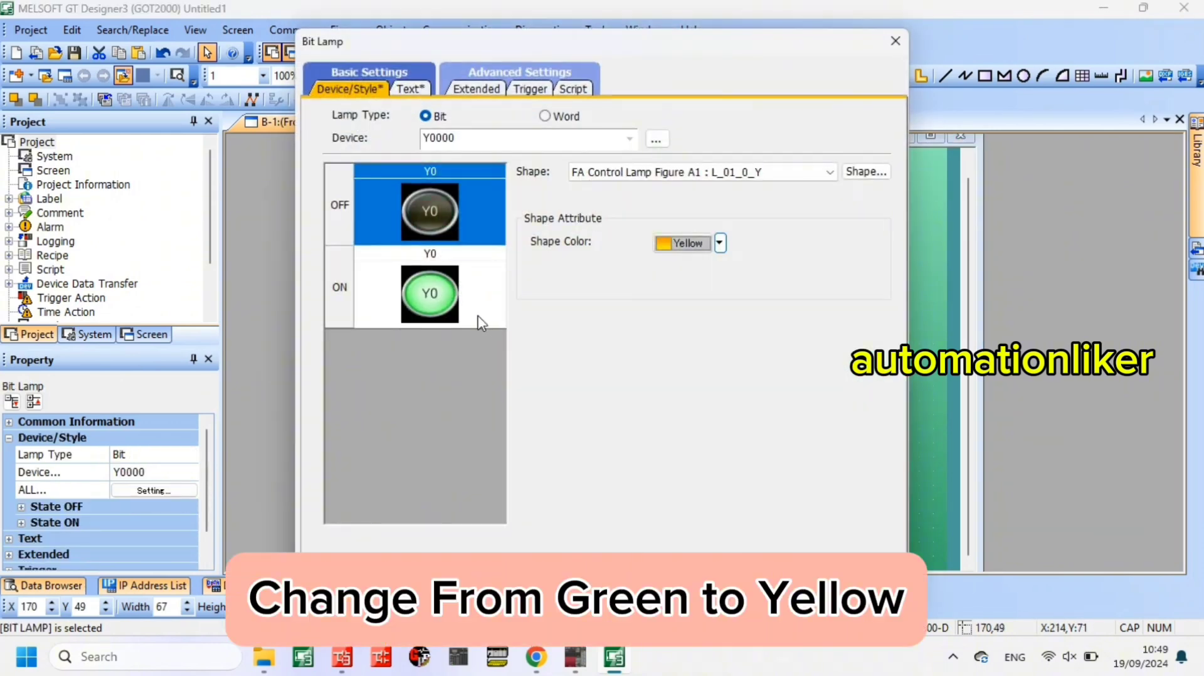
pyautogui.click(478, 319)
pyautogui.click(690, 243)
pyautogui.click(684, 323)
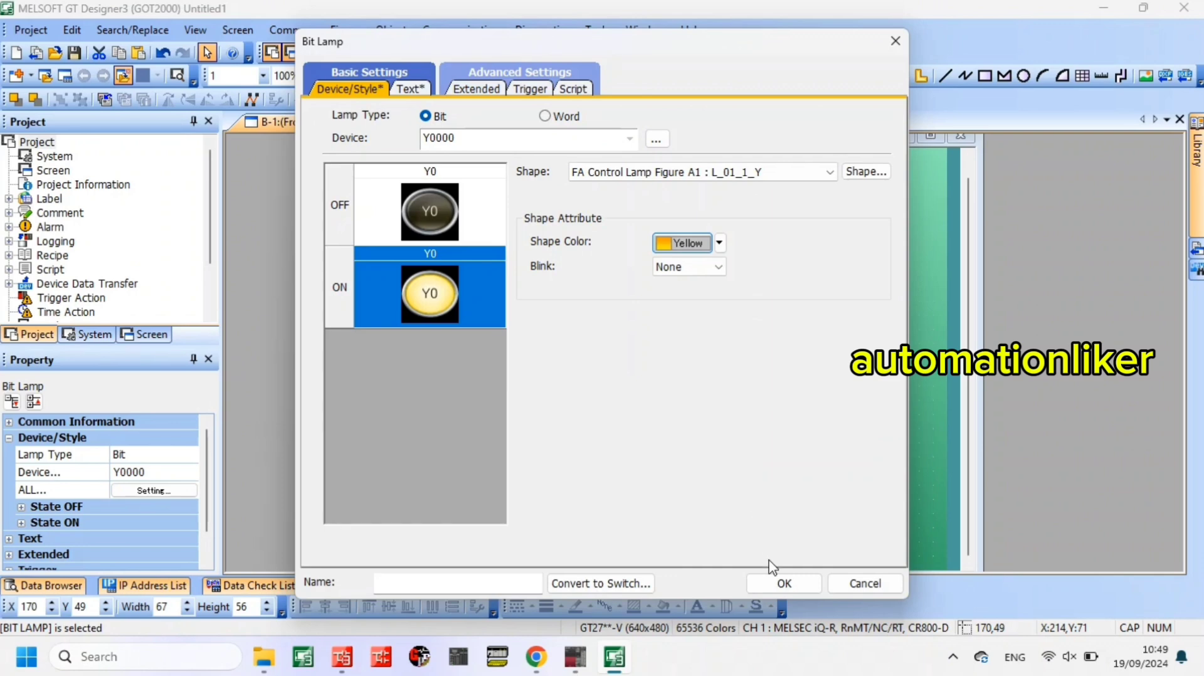
pyautogui.click(773, 579)
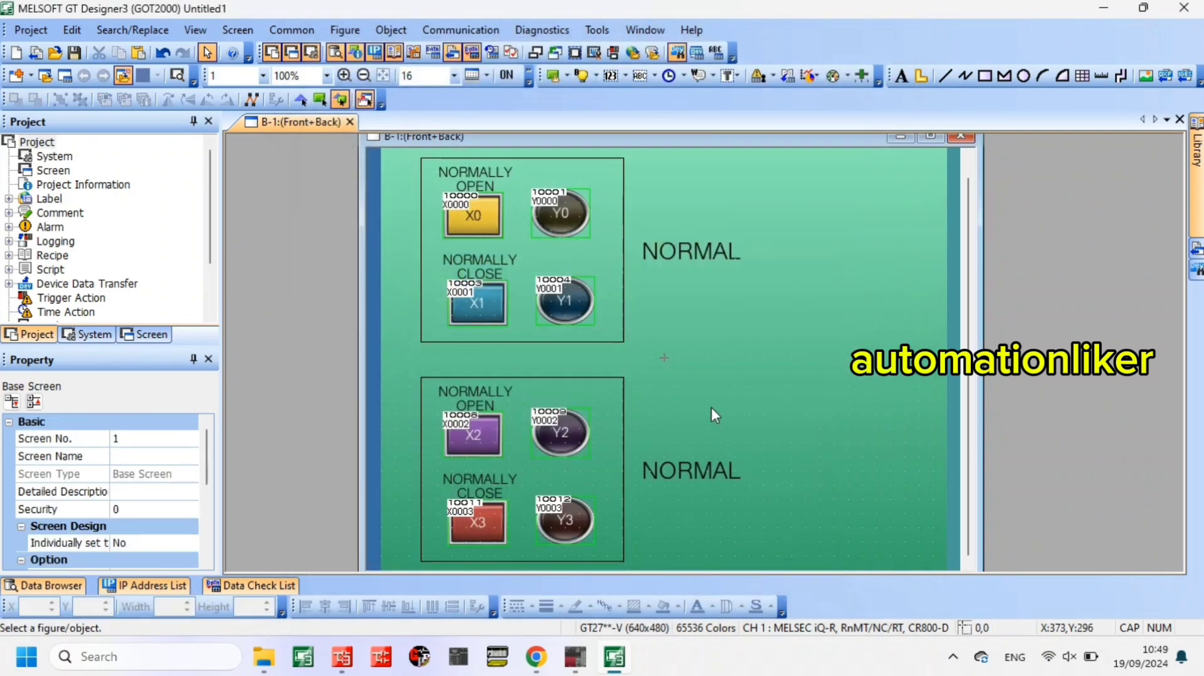
# - Change the NORMAL label beside the X2/X3 group to read INVERT
pyautogui.doubleClick(687, 471)
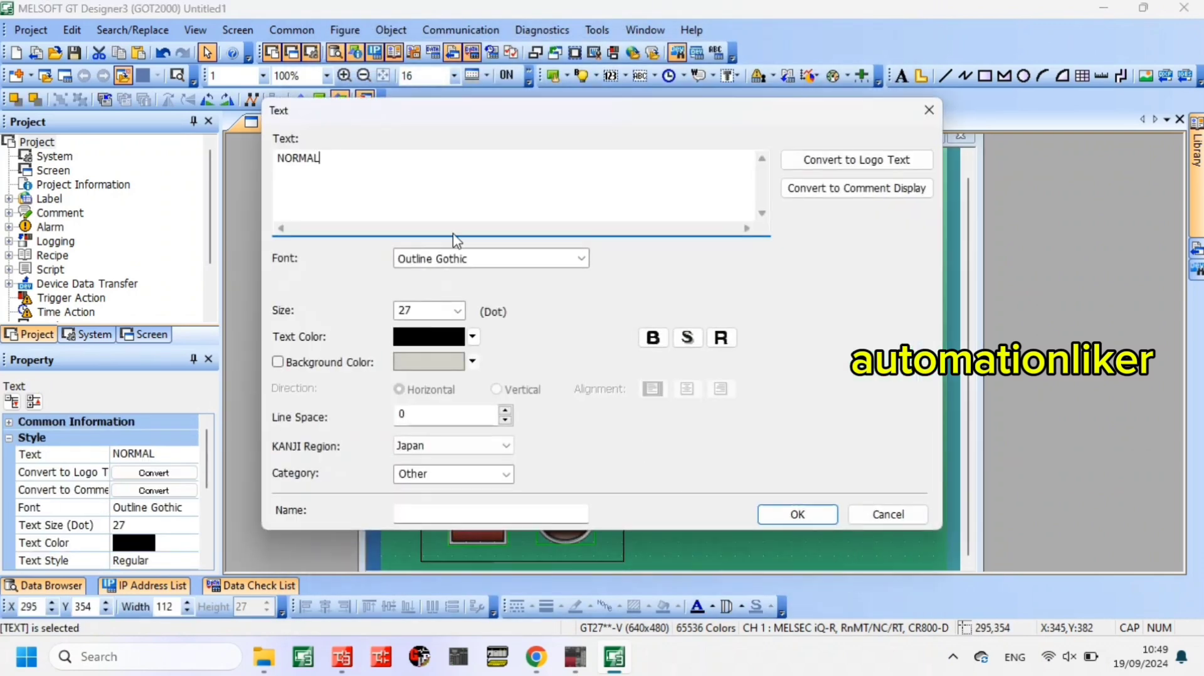
pyautogui.write('INVERT')
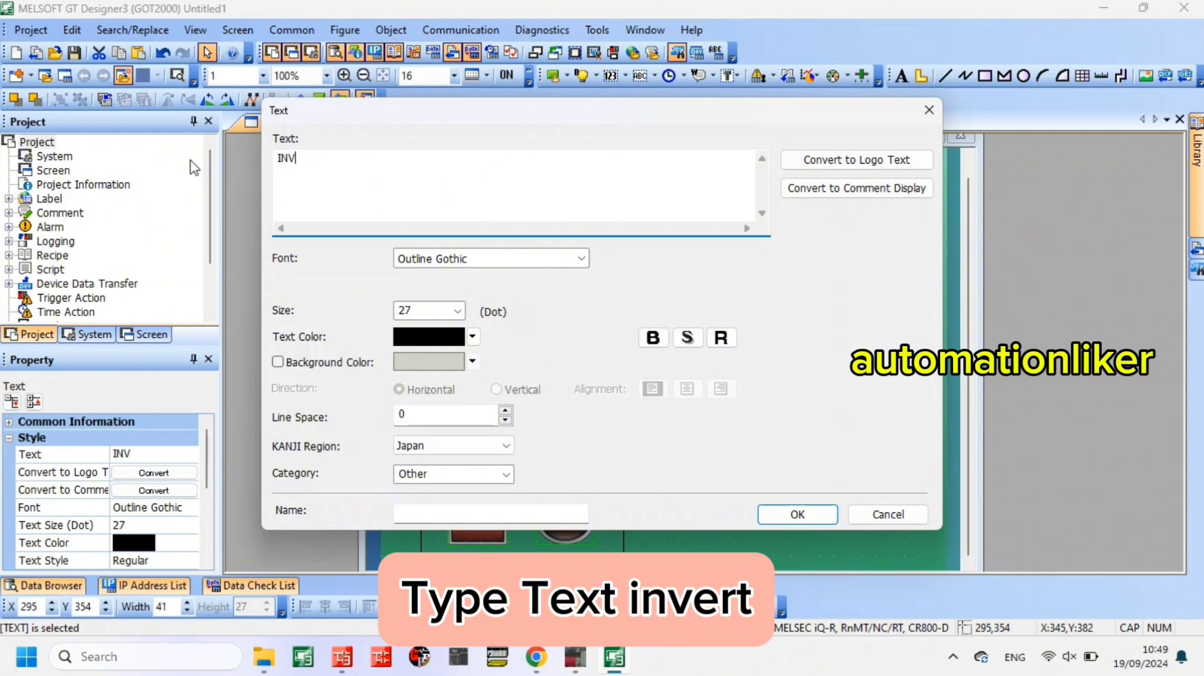
pyautogui.click(809, 517)
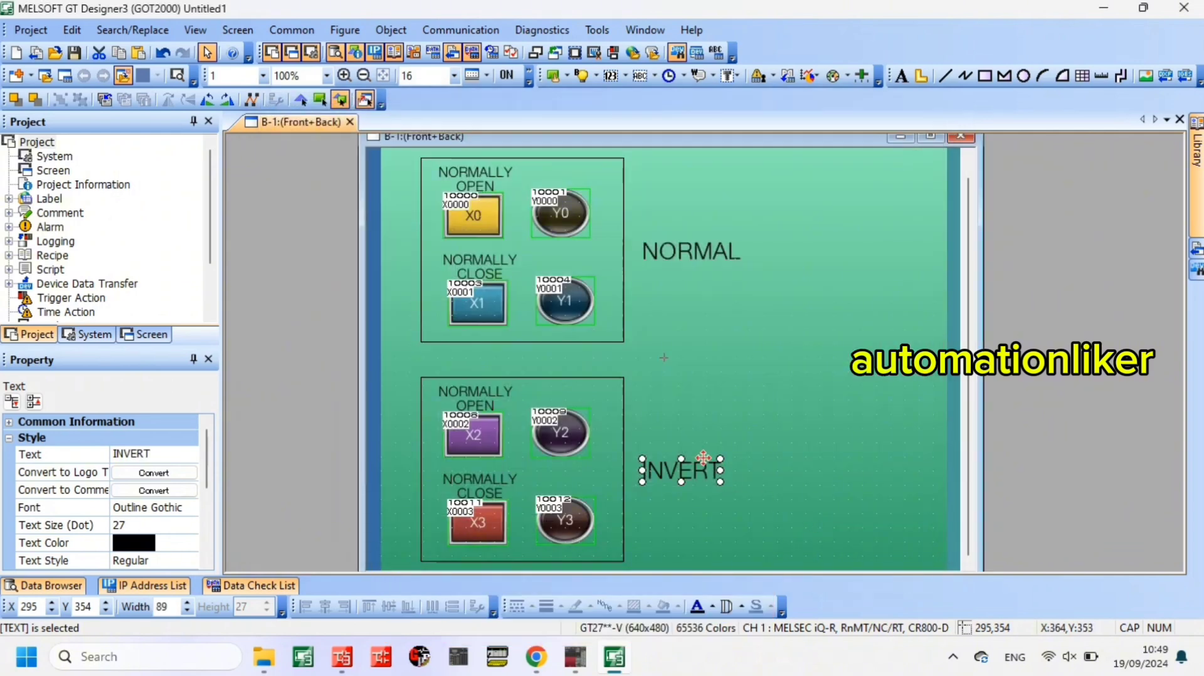
# - Enlarge the INVERT label and the NORMAL label, bringing NORMAL to a text size of about 38 dots
pyautogui.moveTo(720, 459); pyautogui.dragTo(755, 443)
pyautogui.click(715, 256)
pyautogui.moveTo(740, 262); pyautogui.dragTo(784, 313)
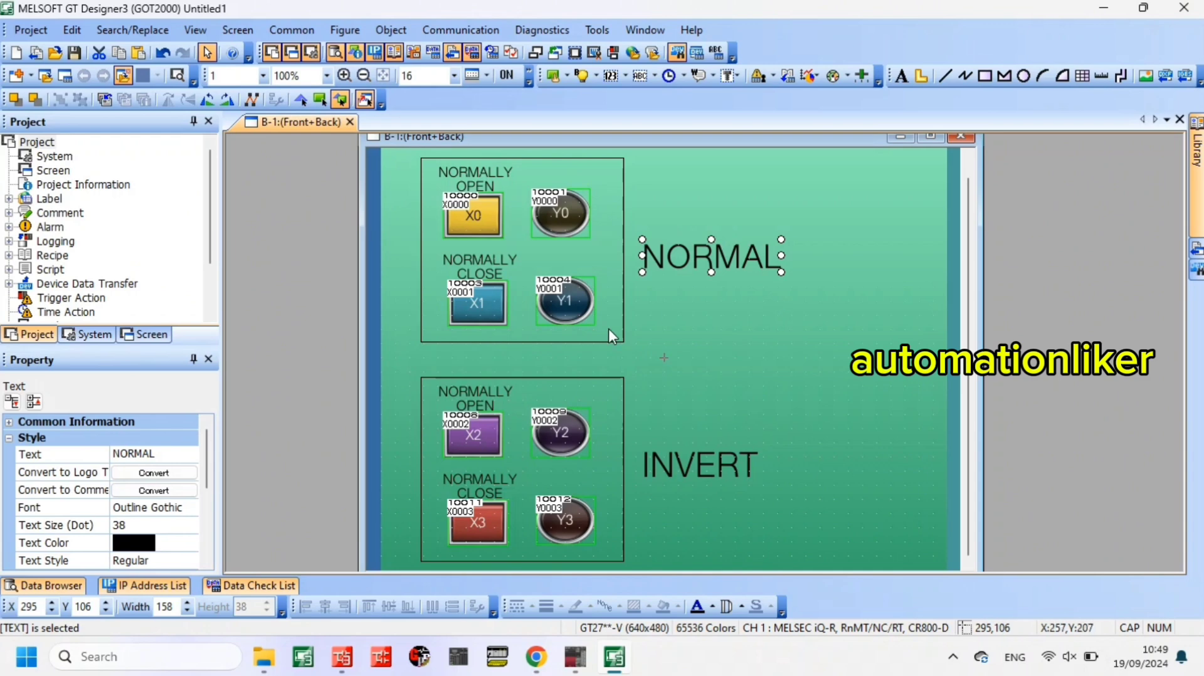
# - Set the simulator's communication connection to GX Simulator3 and accept the options
pyautogui.click(597, 29)
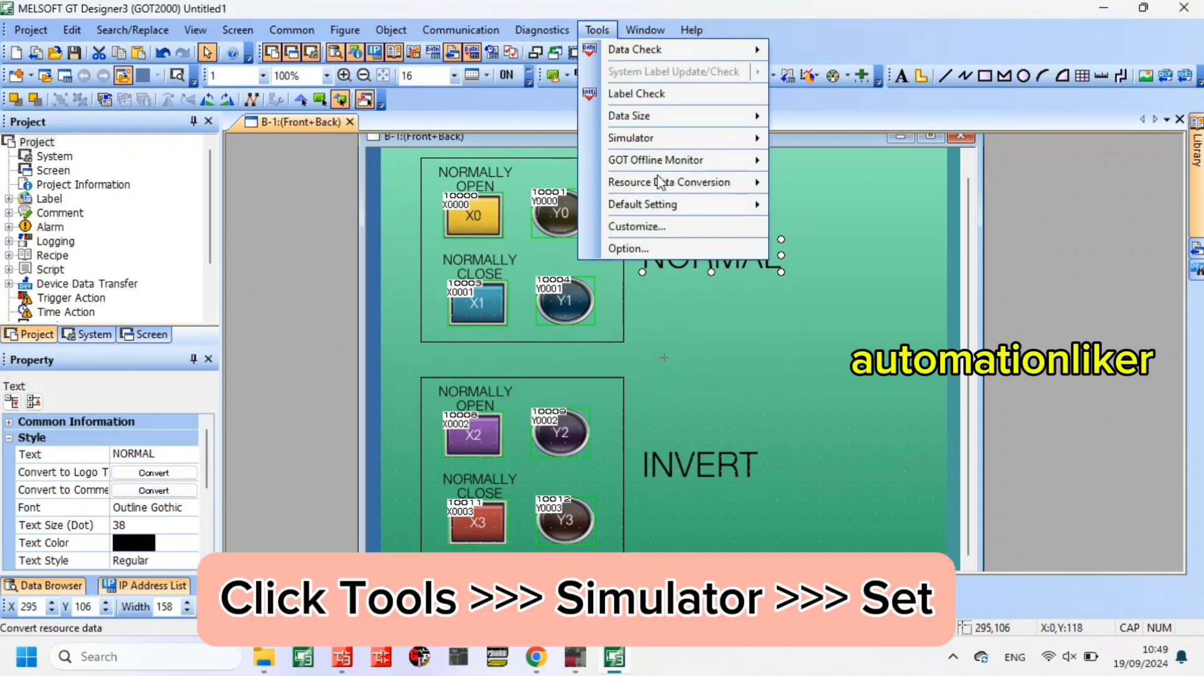
pyautogui.moveTo(694, 139)
pyautogui.click(822, 176)
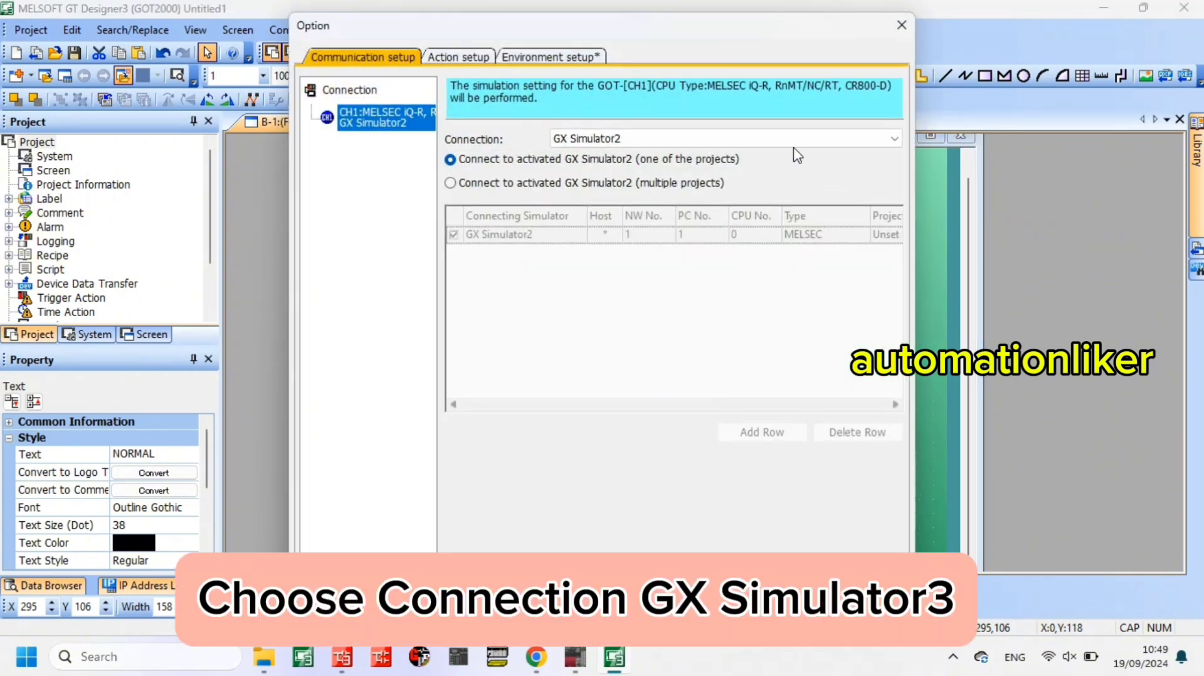
pyautogui.click(795, 140)
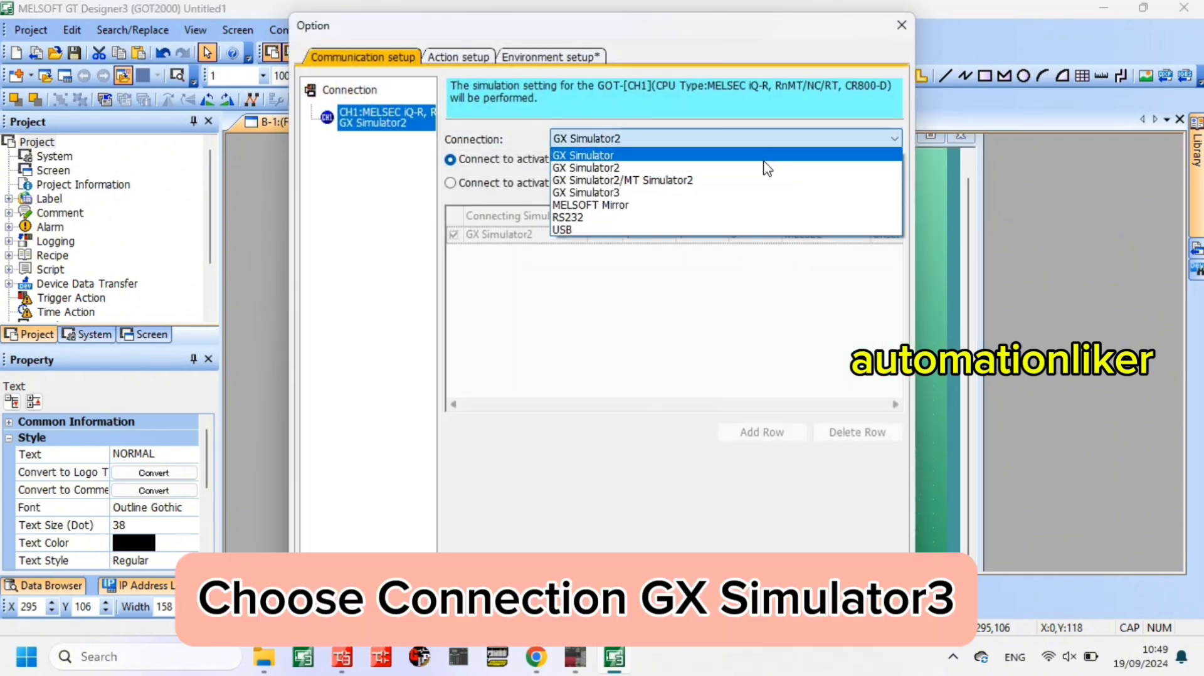
pyautogui.click(703, 198)
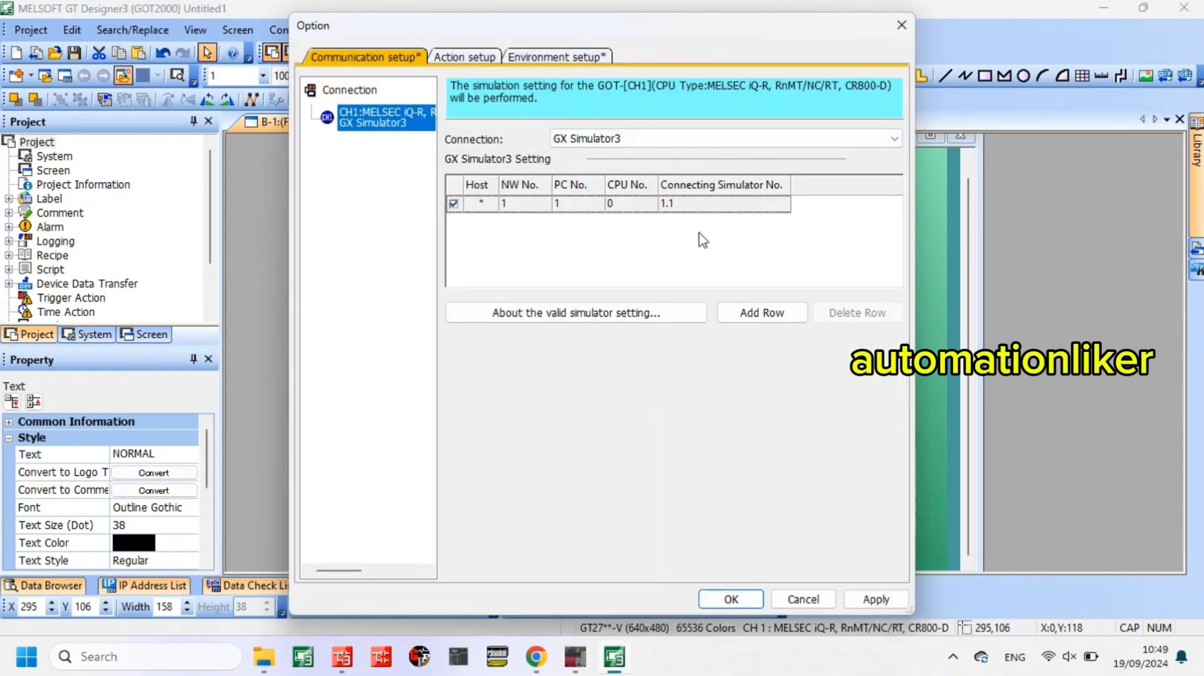
pyautogui.click(726, 599)
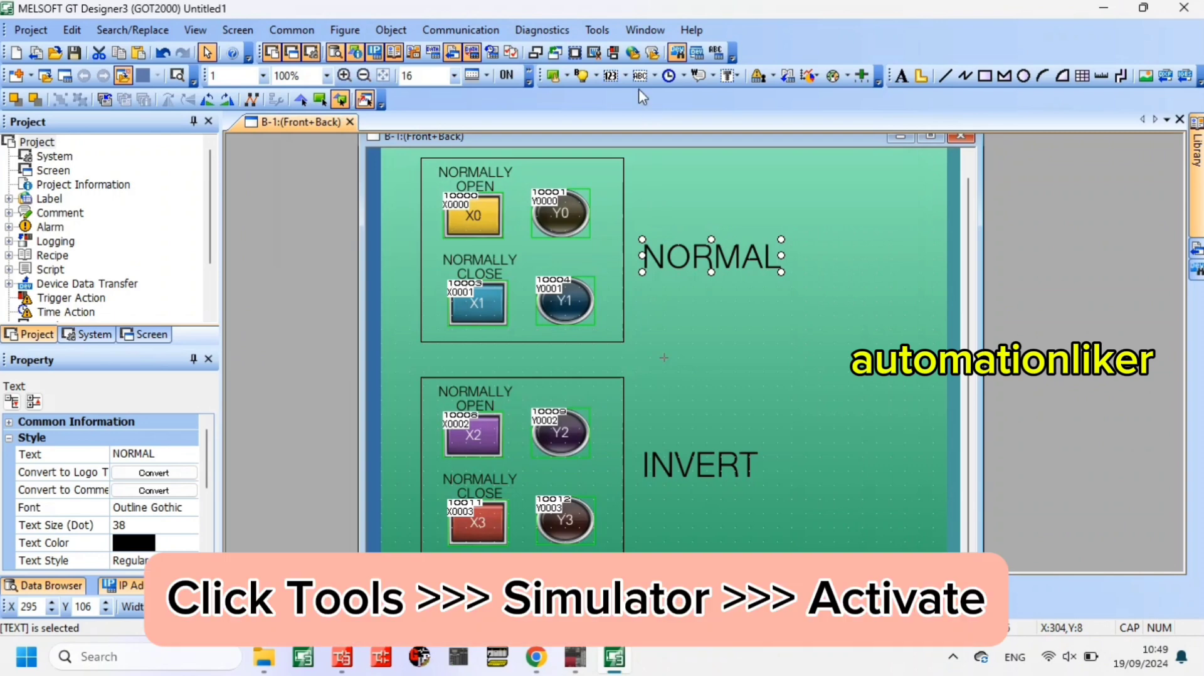
# - Activate GT Simulator3 for the screen and place its window over the monitored GX Works3 ladder so the first contact columns stay uncovered
pyautogui.click(597, 29)
pyautogui.moveTo(652, 139)
pyautogui.click(816, 140)
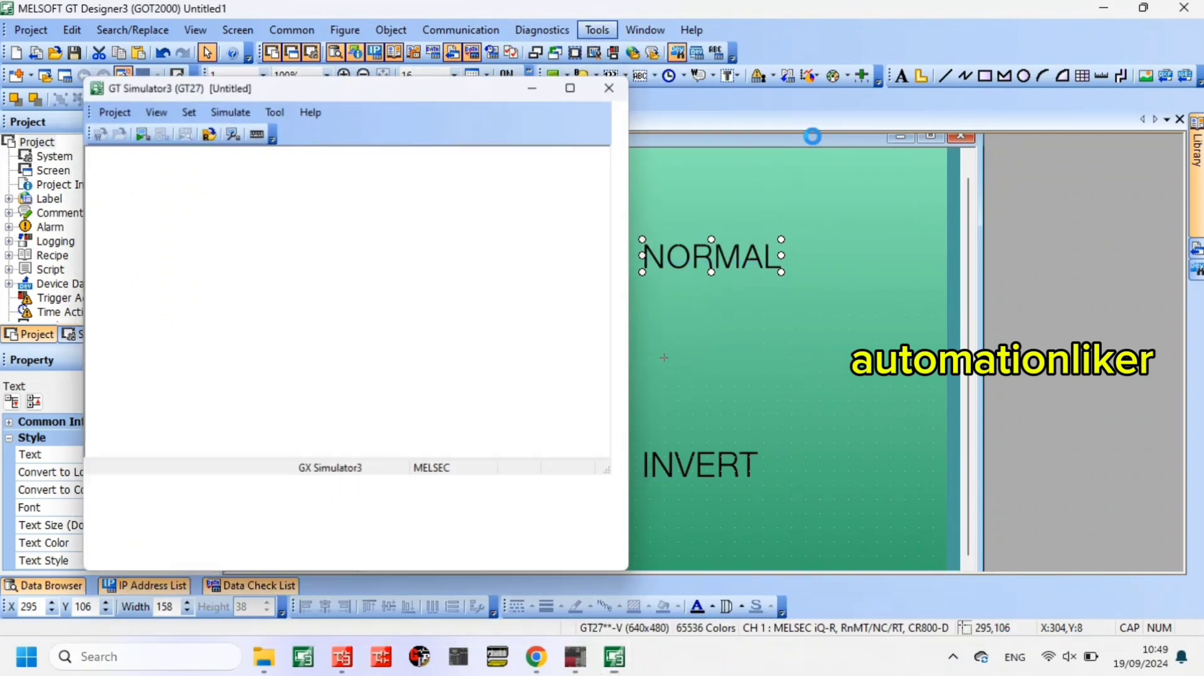
pyautogui.moveTo(550, 89); pyautogui.dragTo(623, 72)
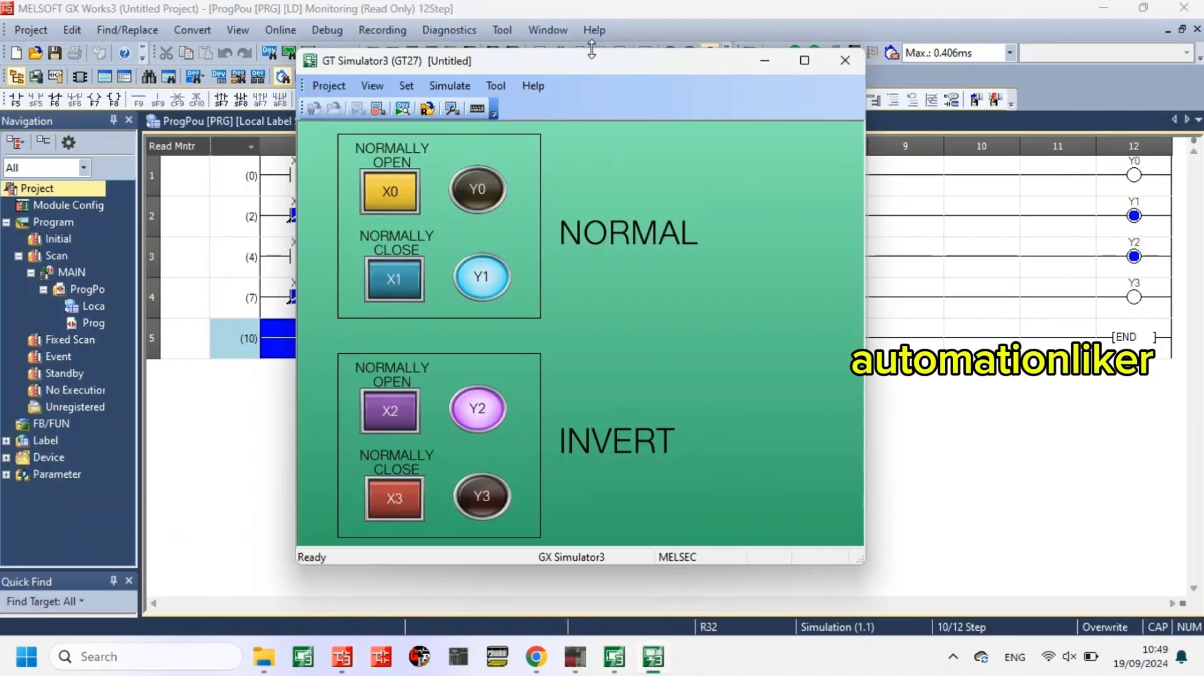
pyautogui.moveTo(589, 76); pyautogui.dragTo(791, 81)
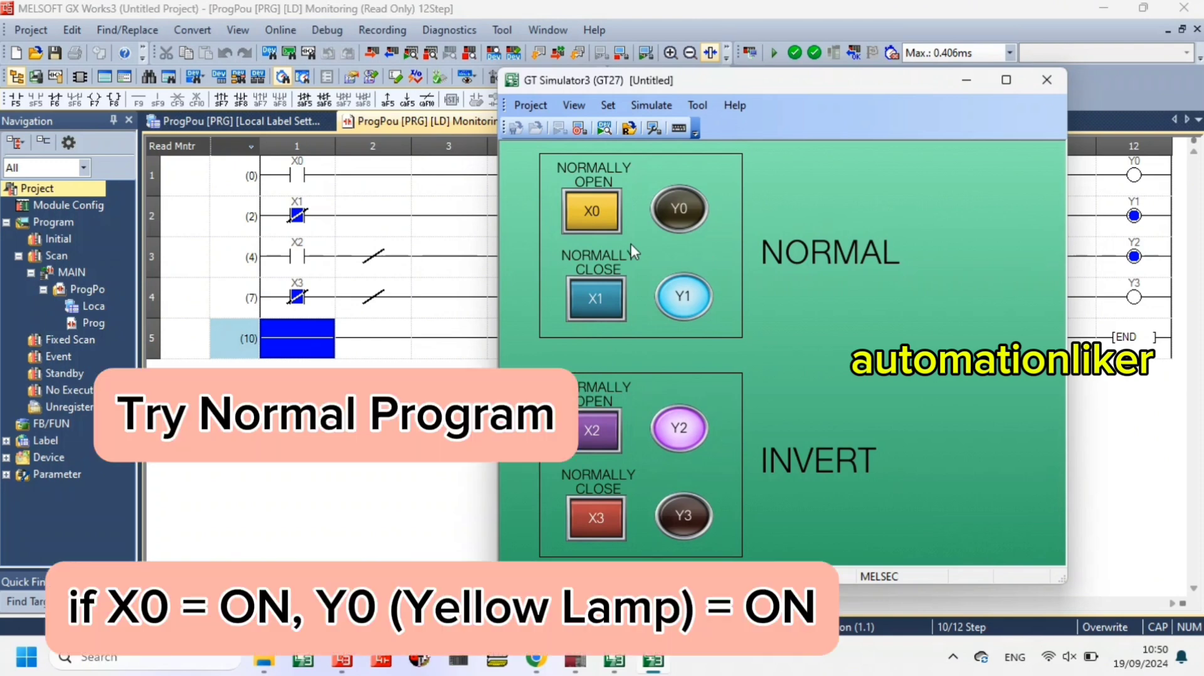
# - Turn on the X0, X1, X2 and X3 switches one after another in the simulated screen
pyautogui.click(604, 212)
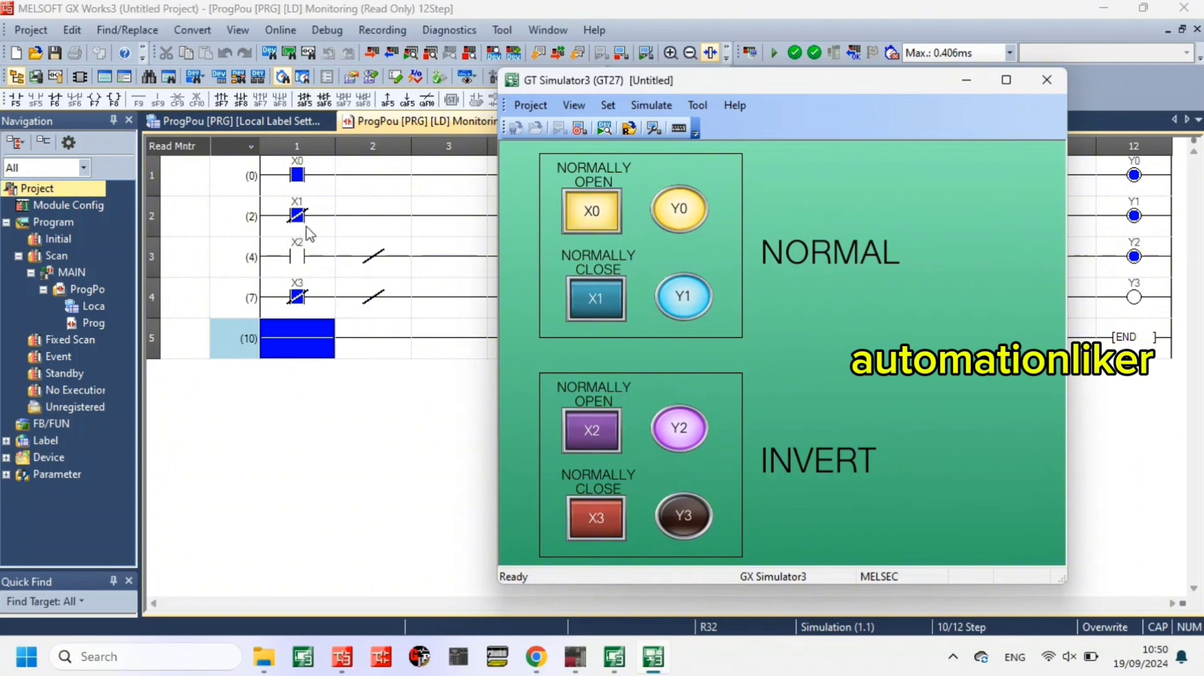
pyautogui.click(607, 306)
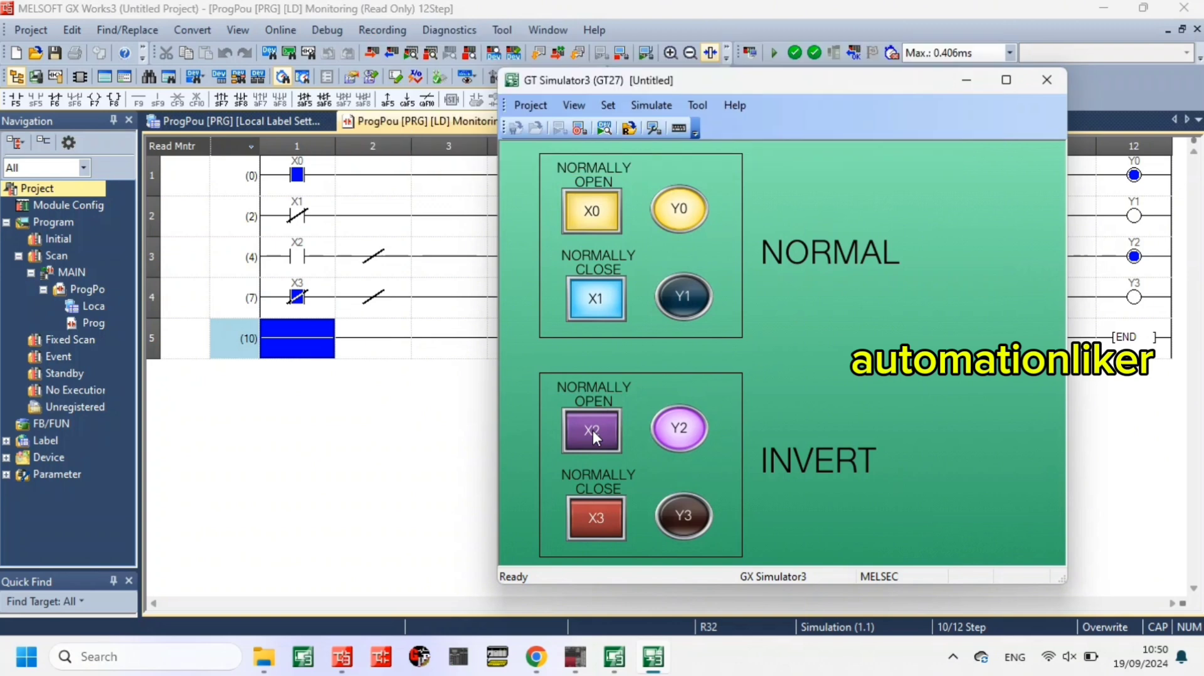
pyautogui.click(593, 432)
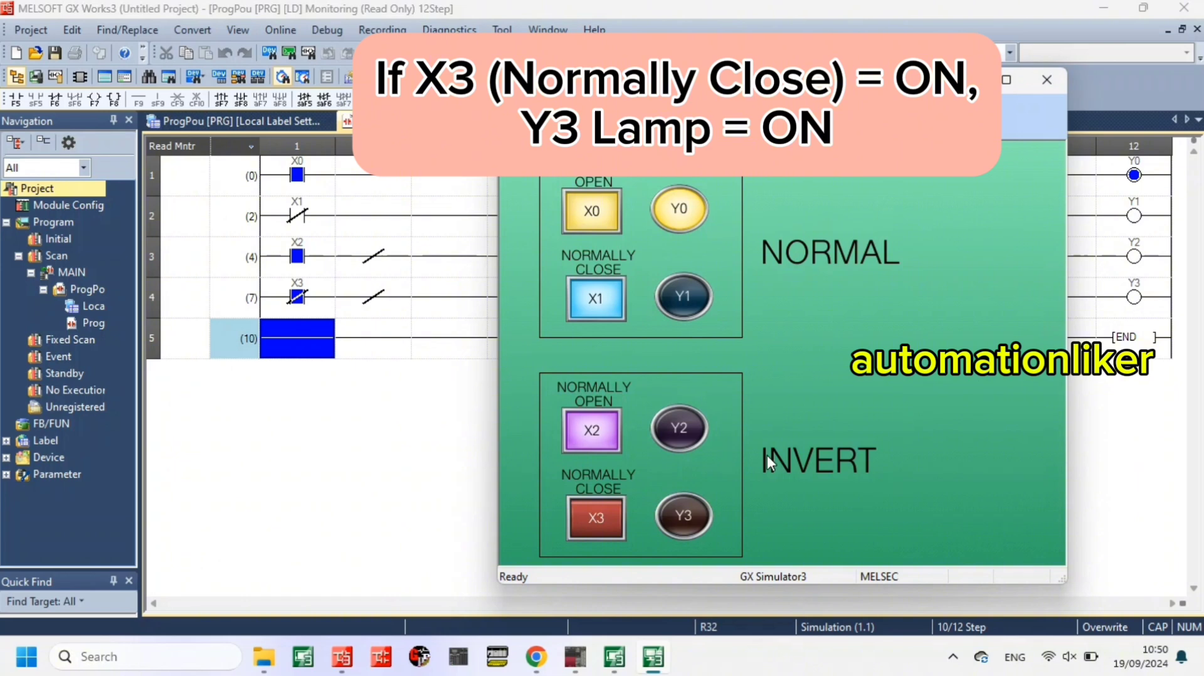
pyautogui.click(609, 524)
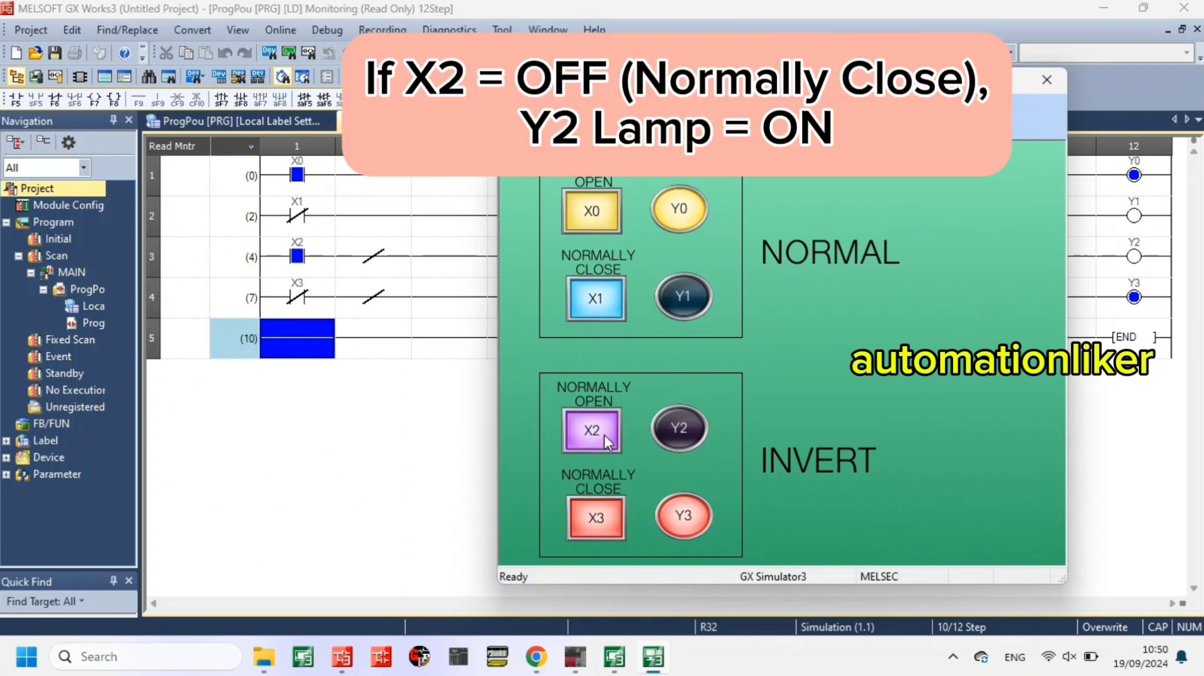
# - Turn off the simulated switches one by one in the order X2, X3, X1, X0
pyautogui.click(603, 434)
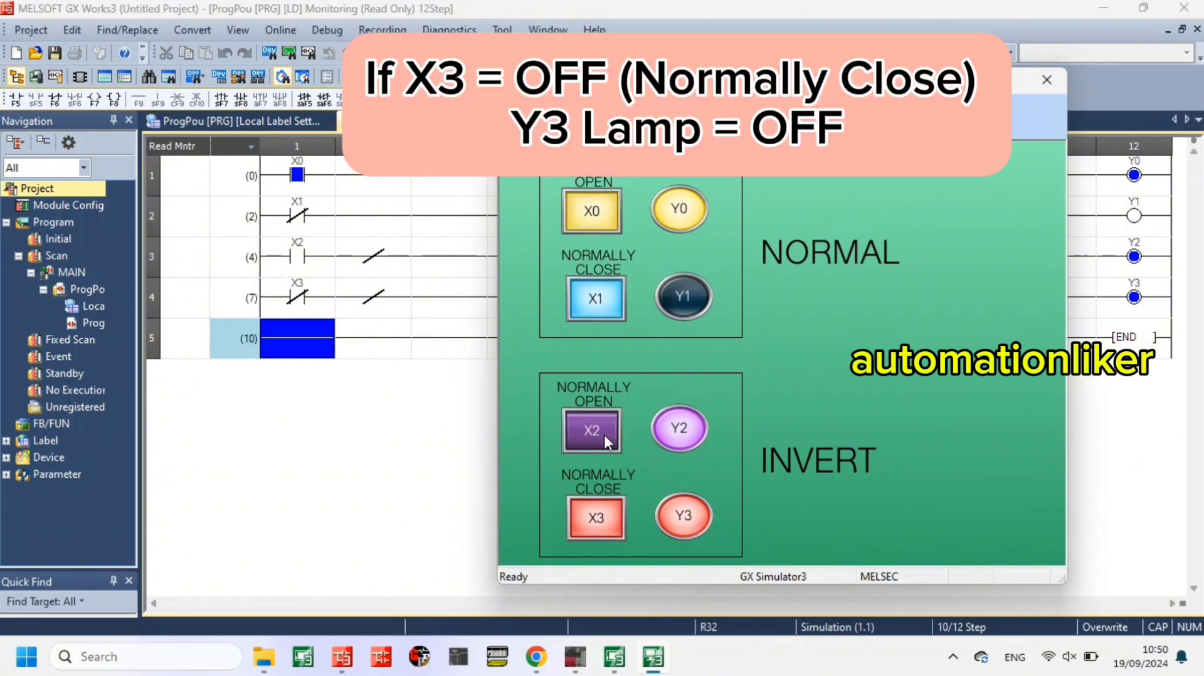
pyautogui.click(586, 515)
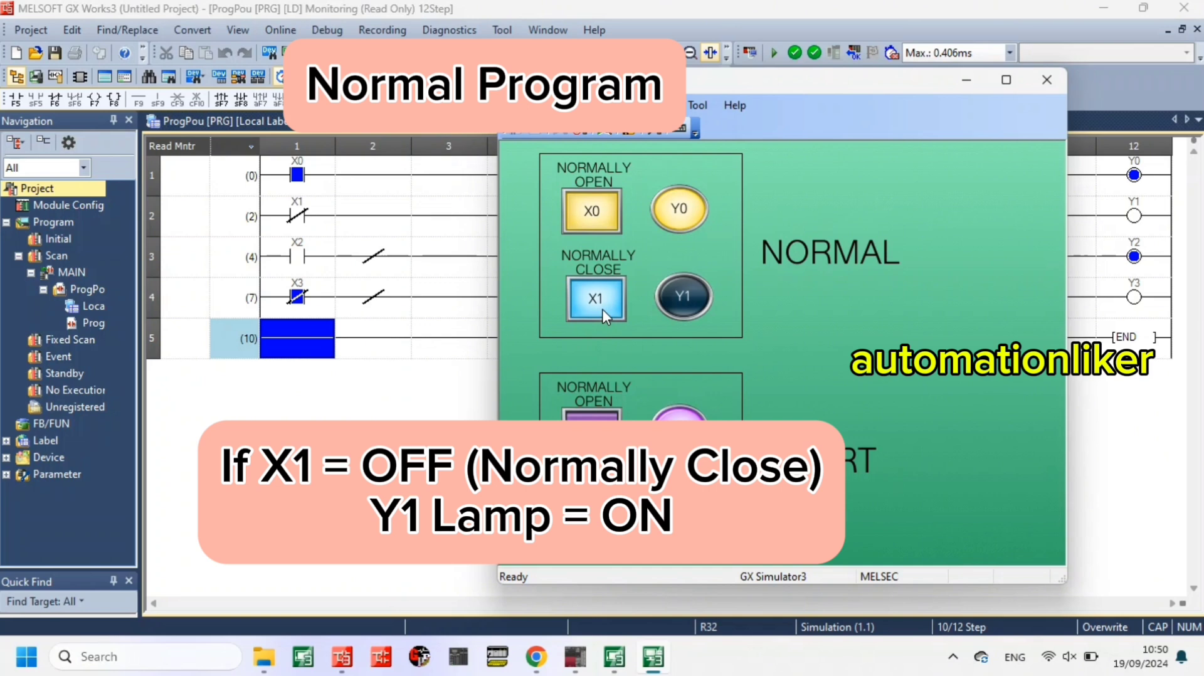
pyautogui.click(602, 310)
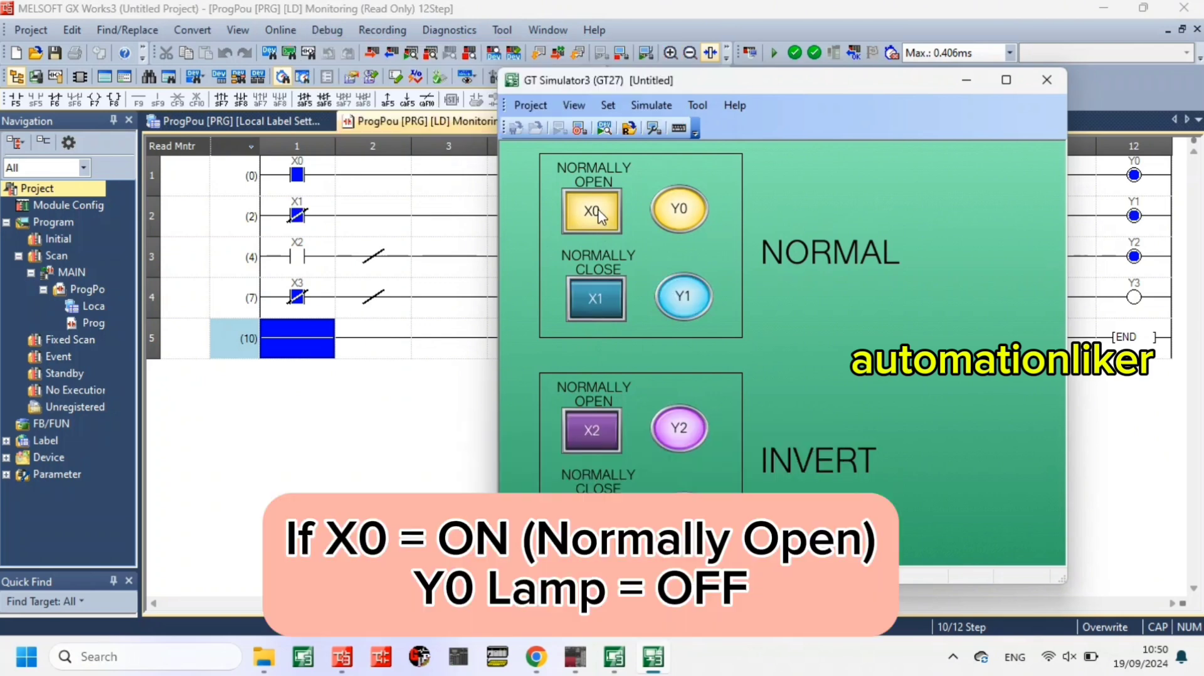
pyautogui.click(596, 213)
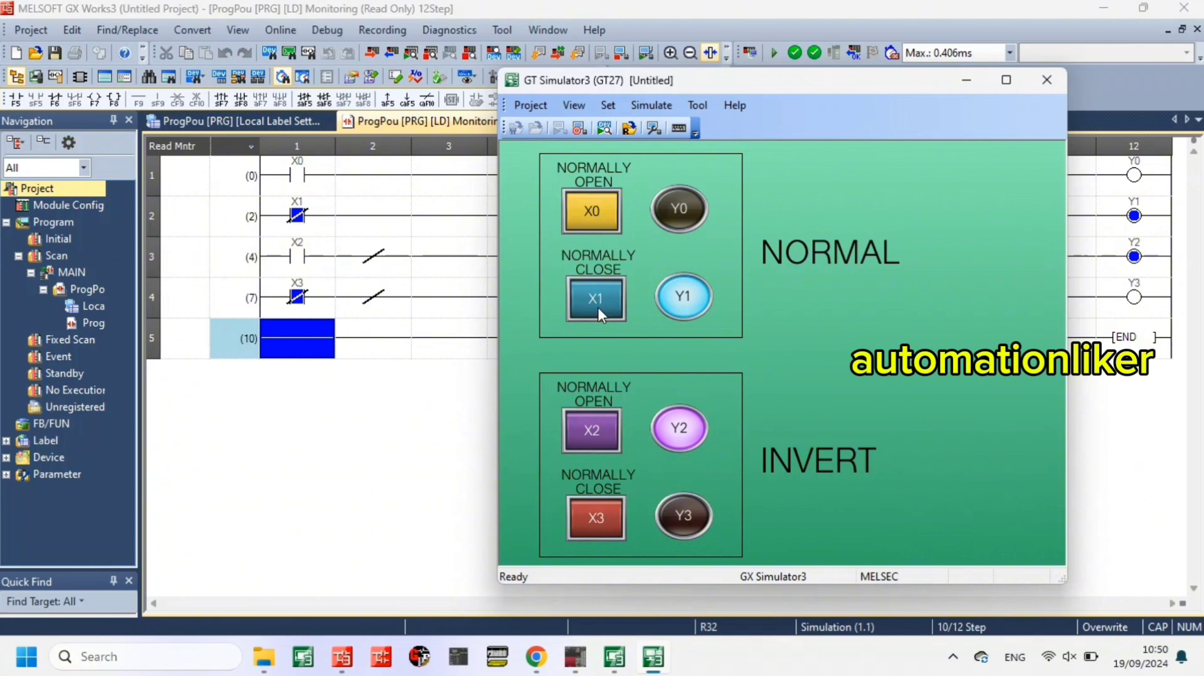
# - Turn on X1, X2 and X3 in the simulation, and switch X2 and X1 back off while leaving X3 on
pyautogui.click(590, 303)
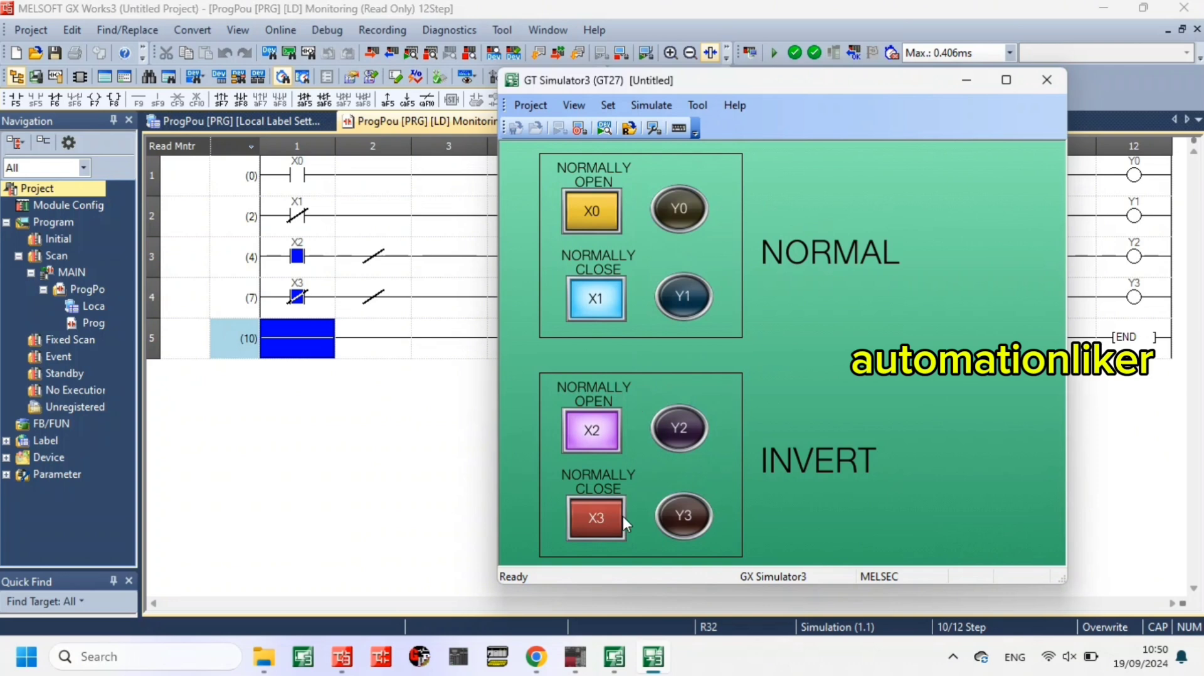
pyautogui.click(602, 525)
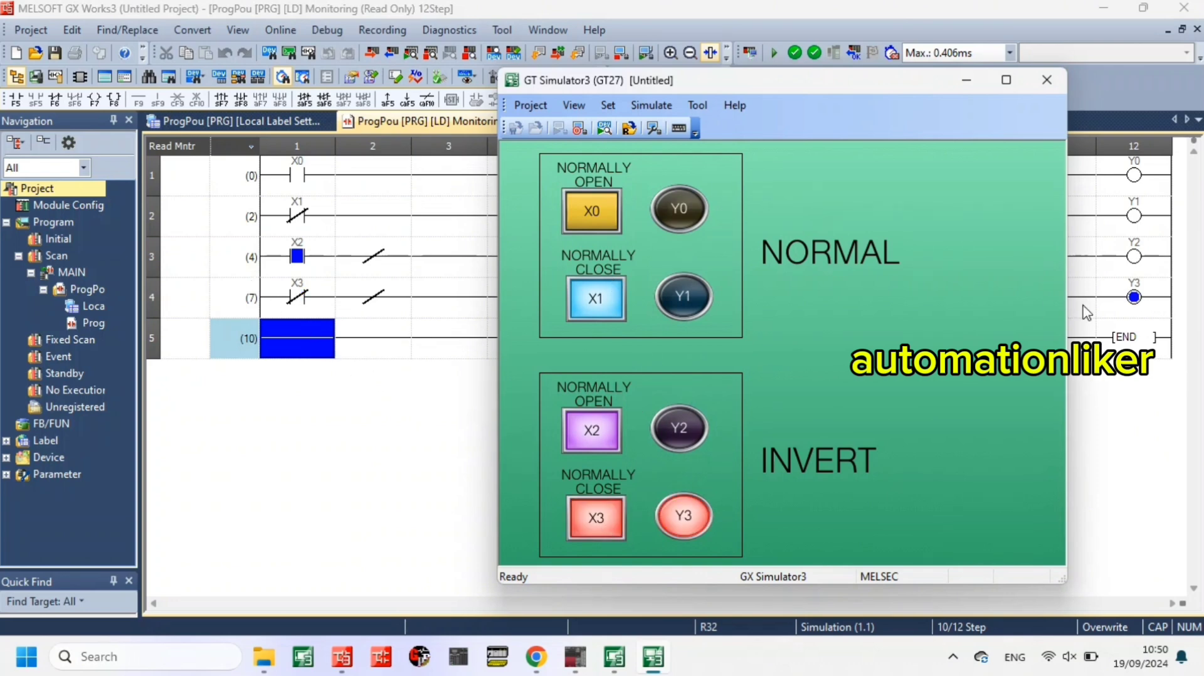
pyautogui.click(578, 444)
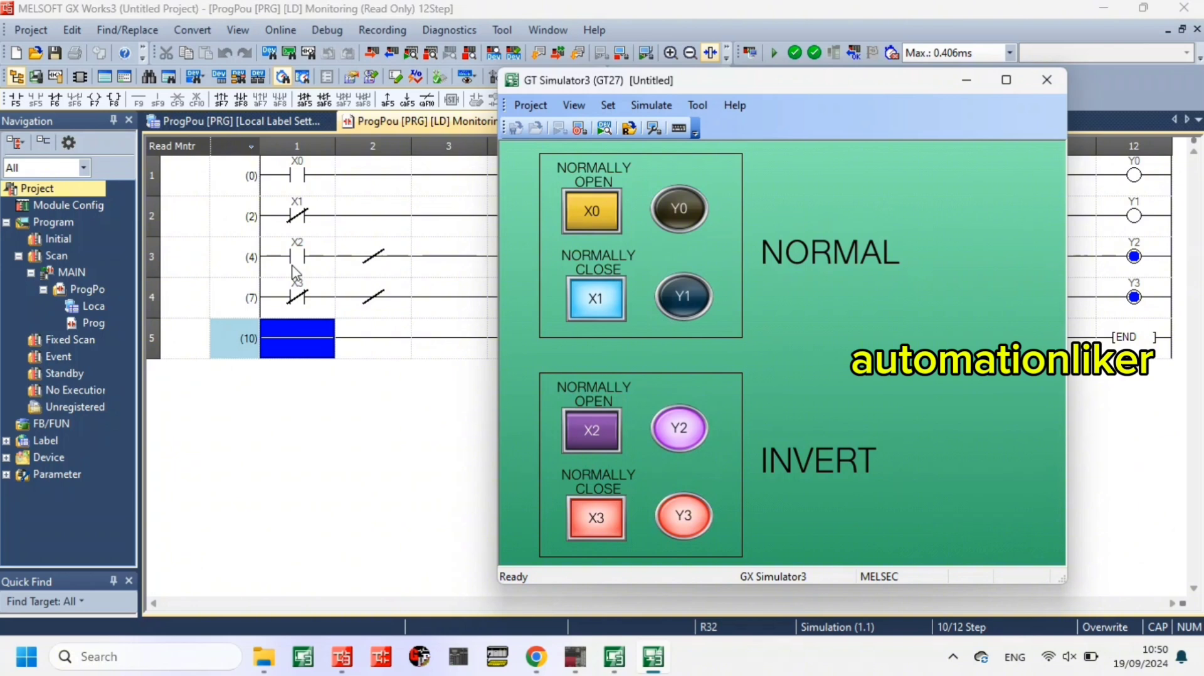
pyautogui.click(606, 300)
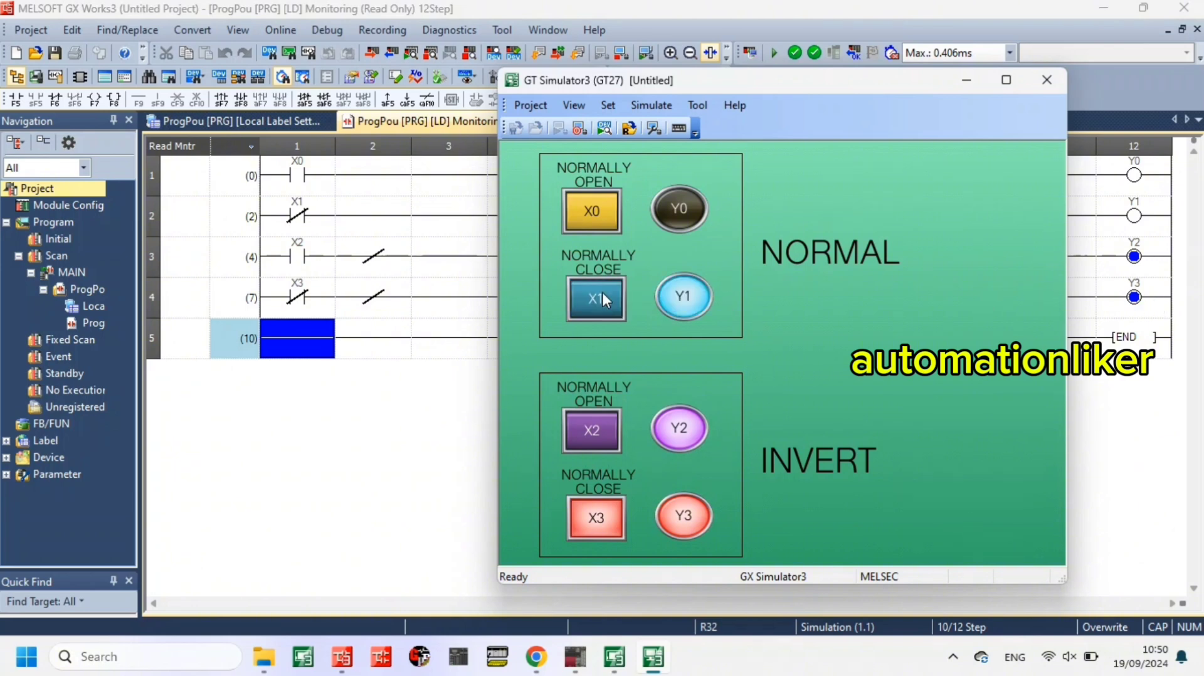
# - Test the NORMAL group by toggling X0 and X1 on and off twice, leaving both switches off
pyautogui.click(591, 207)
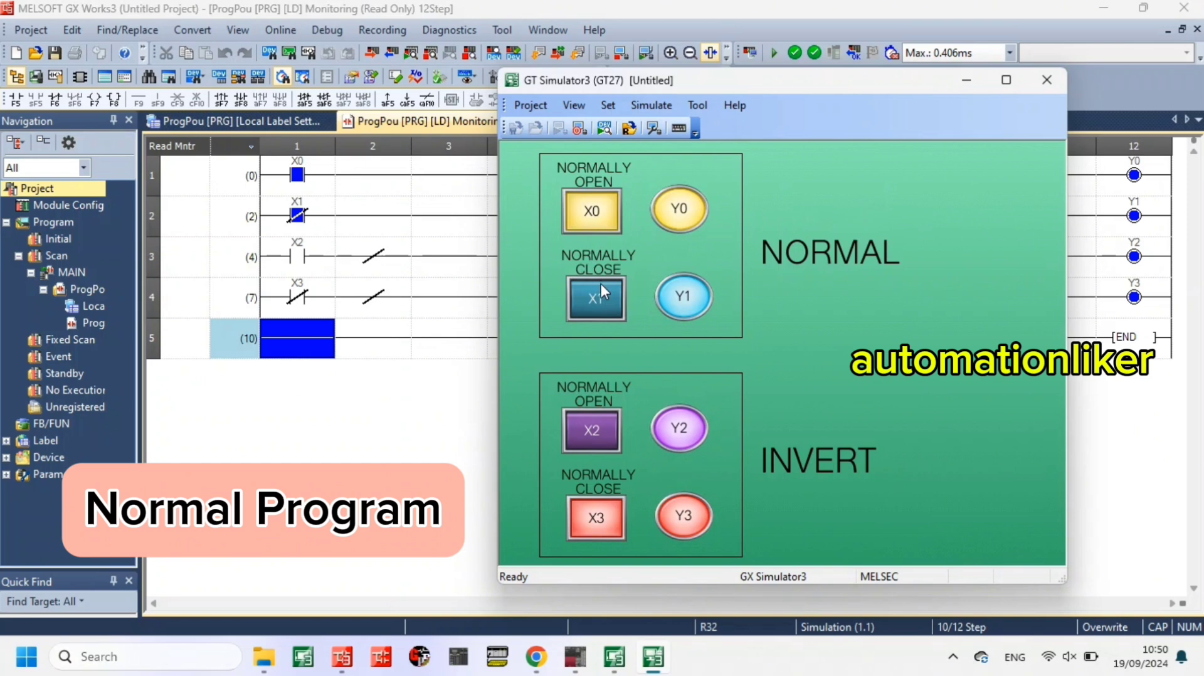
pyautogui.click(600, 295)
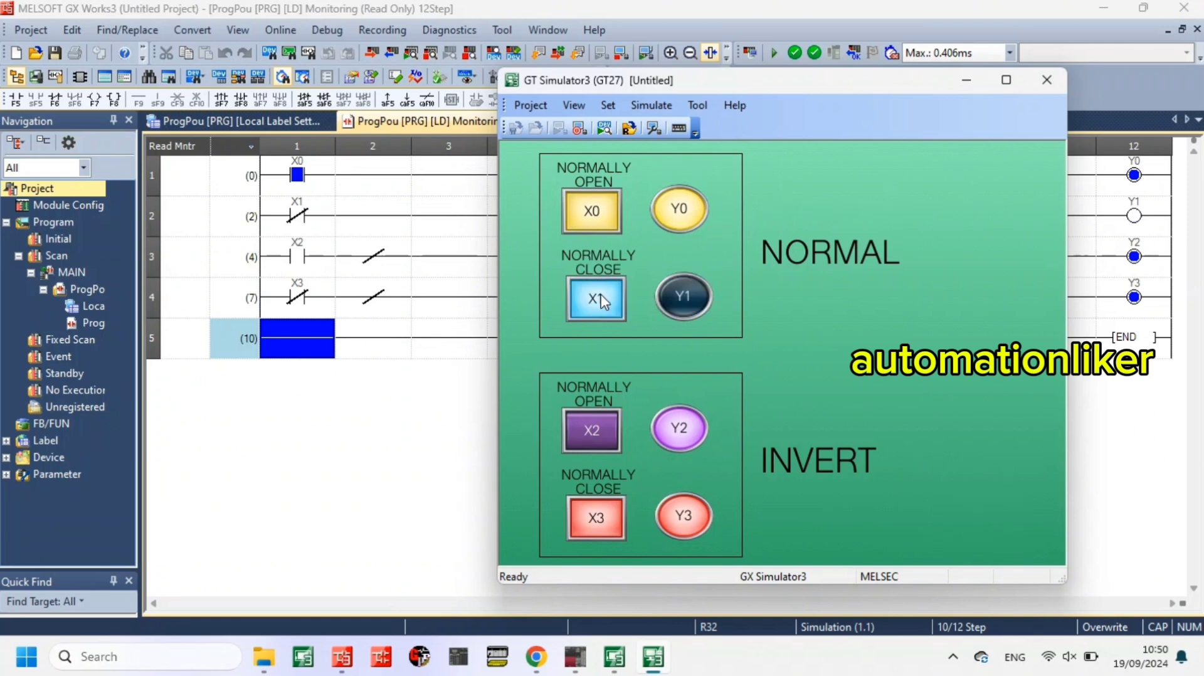
pyautogui.click(604, 301)
pyautogui.click(590, 217)
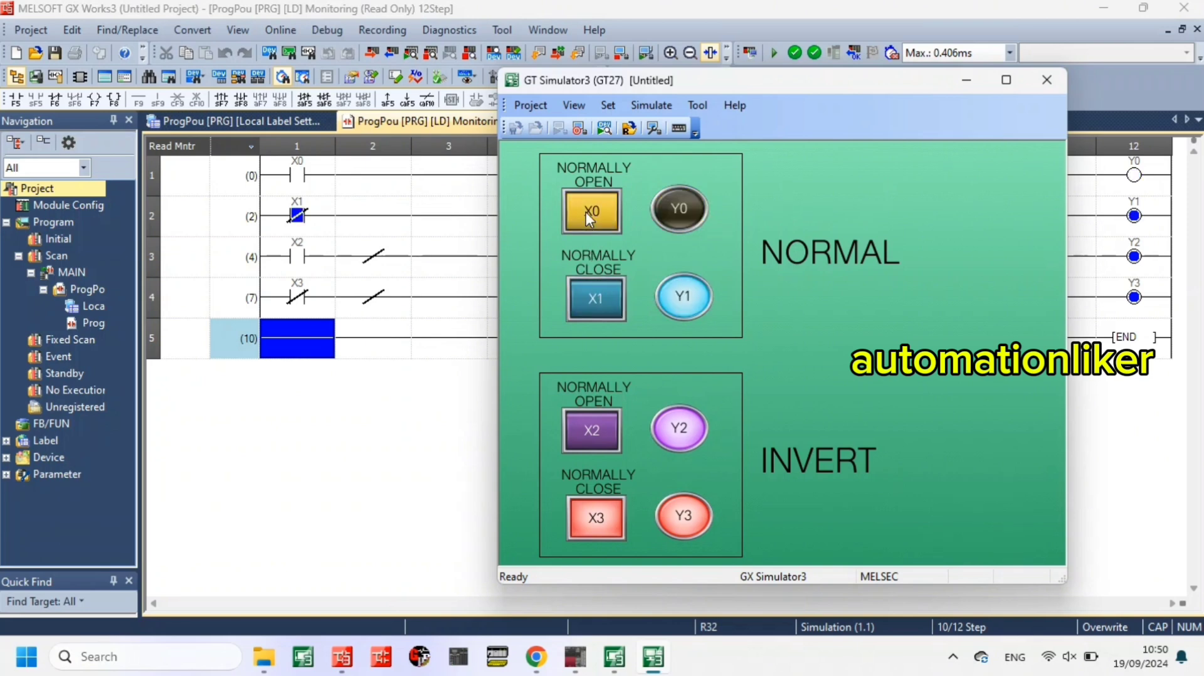
pyautogui.click(589, 217)
pyautogui.click(589, 301)
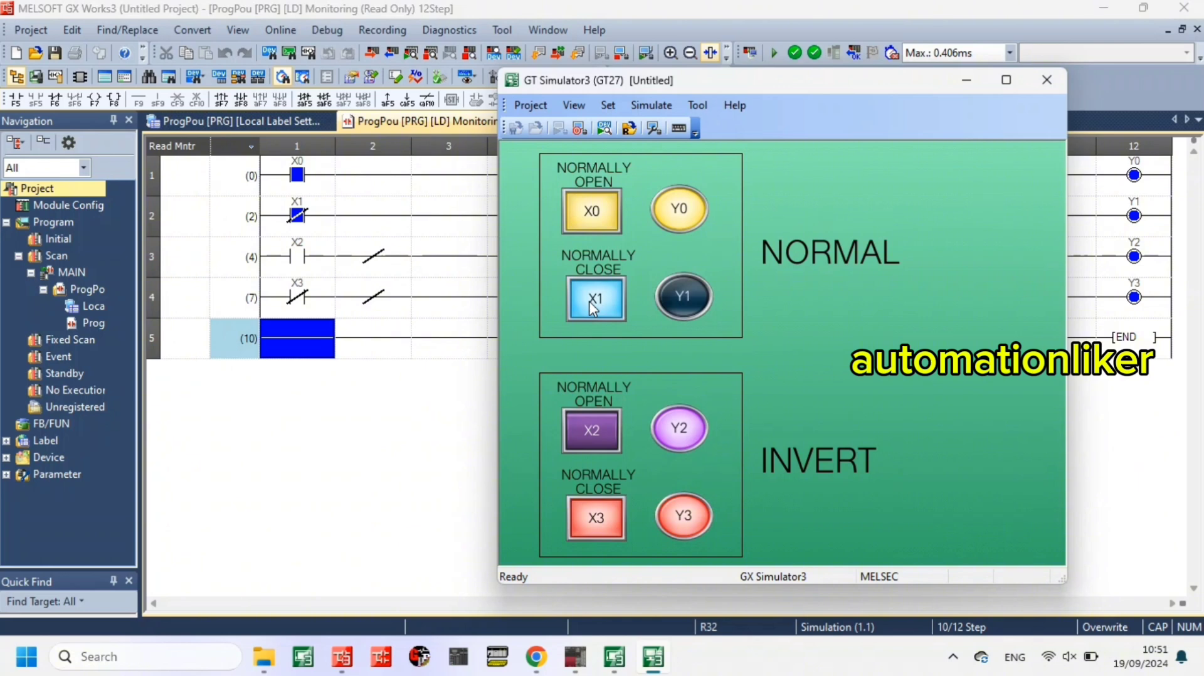
pyautogui.click(593, 221)
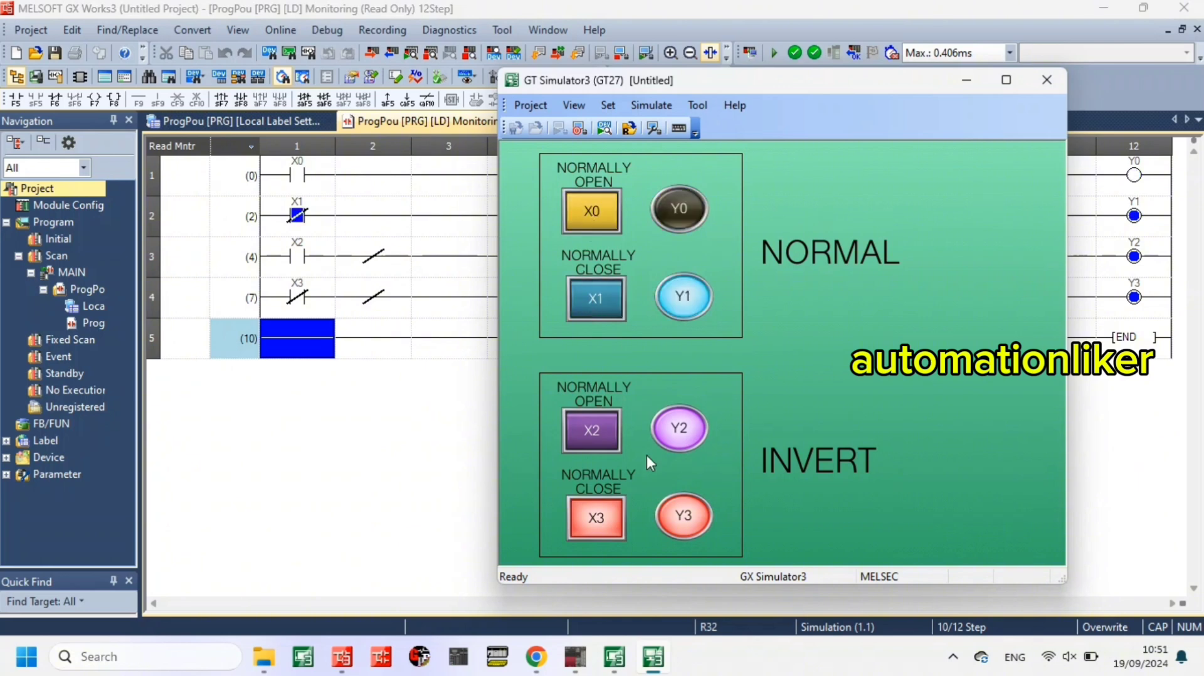
# - Test the INVERT group by toggling X2 on and off repeatedly, leaving it off, and turning X3 off
pyautogui.click(602, 435)
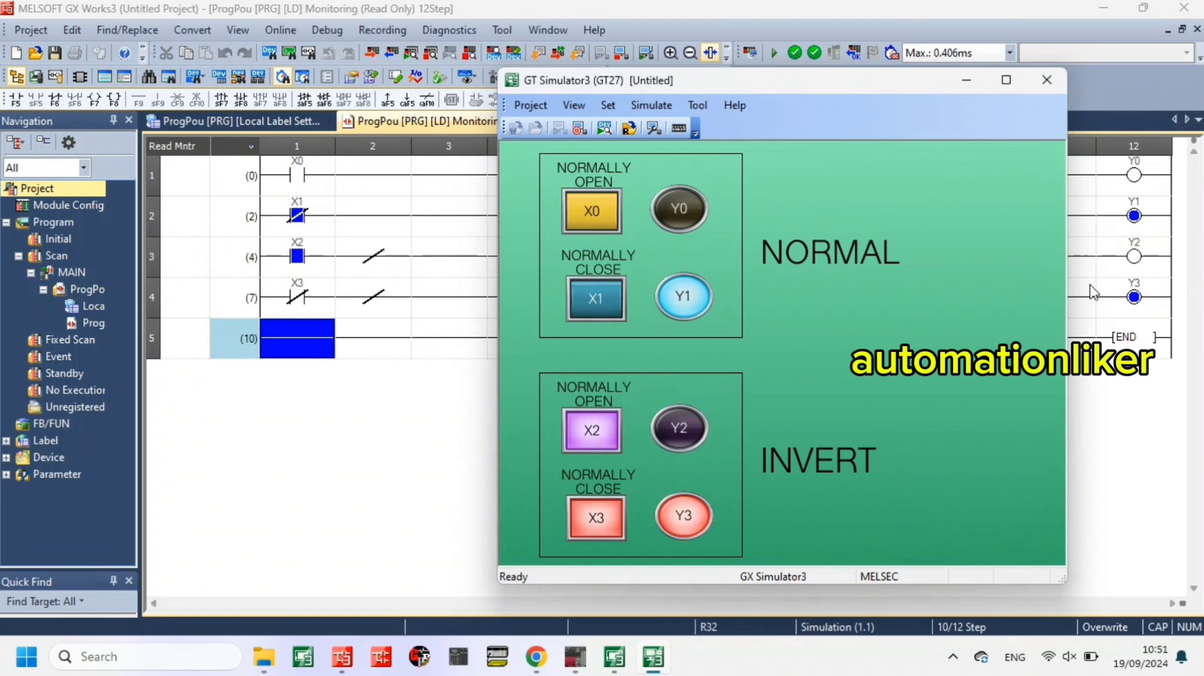
pyautogui.click(609, 436)
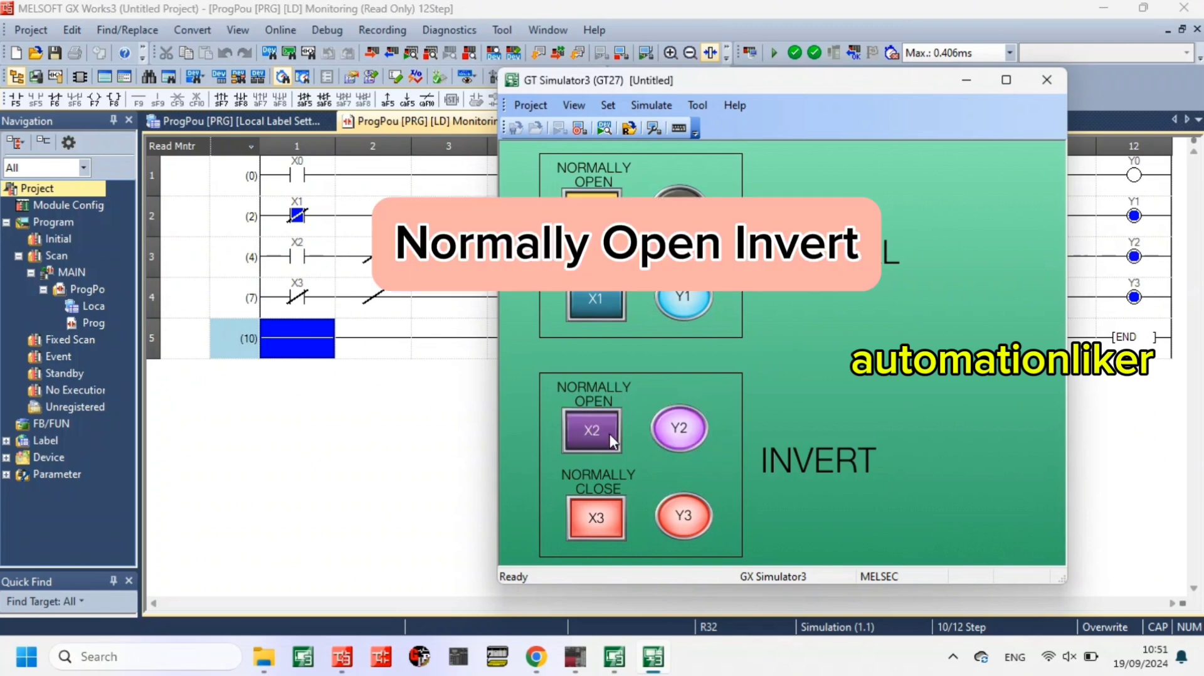
pyautogui.click(609, 434)
pyautogui.click(609, 434)
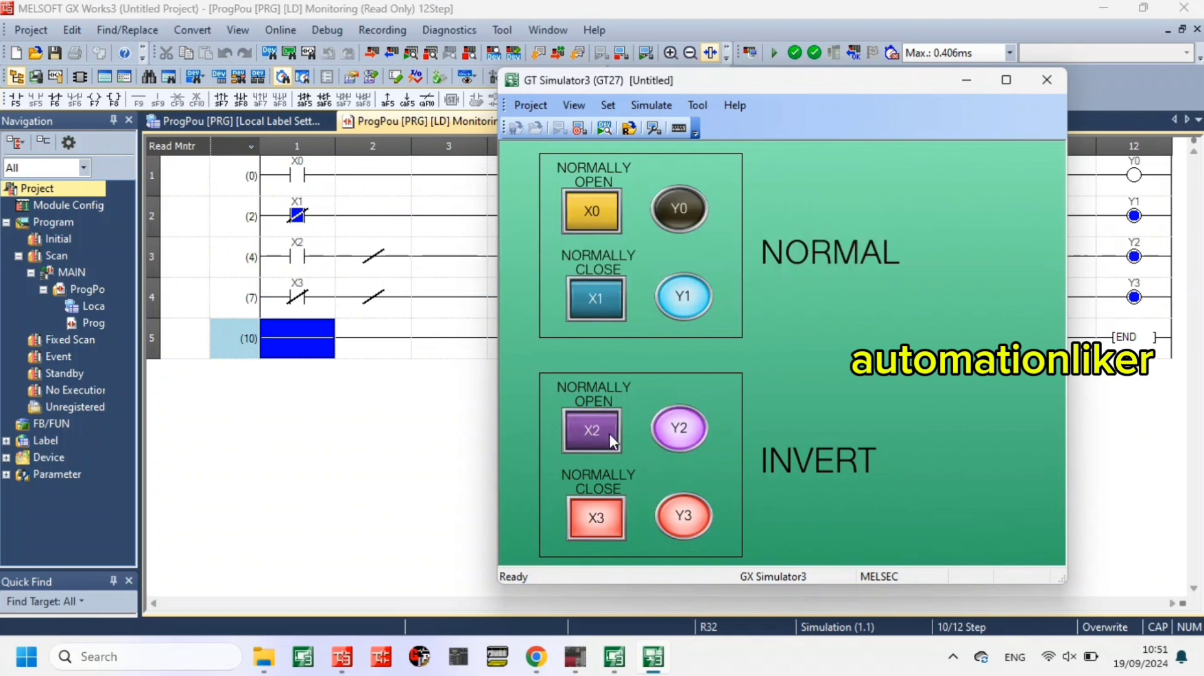
pyautogui.click(610, 434)
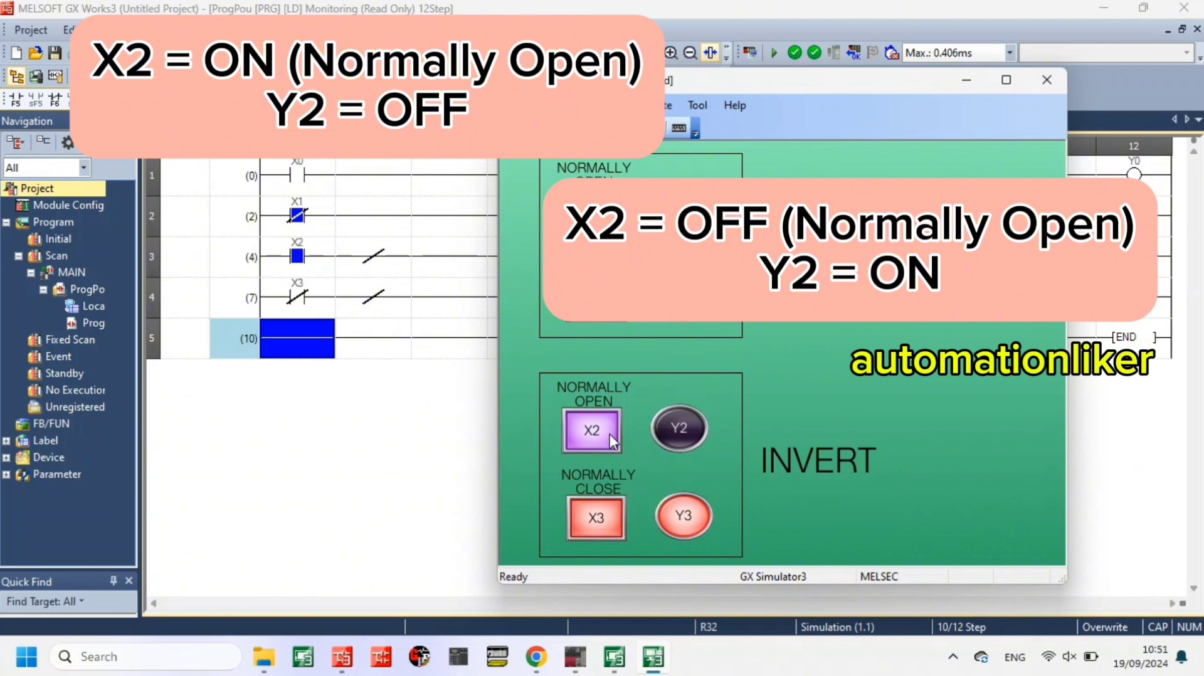
pyautogui.click(610, 434)
pyautogui.click(610, 434)
pyautogui.click(610, 434)
pyautogui.click(610, 434)
pyautogui.click(609, 434)
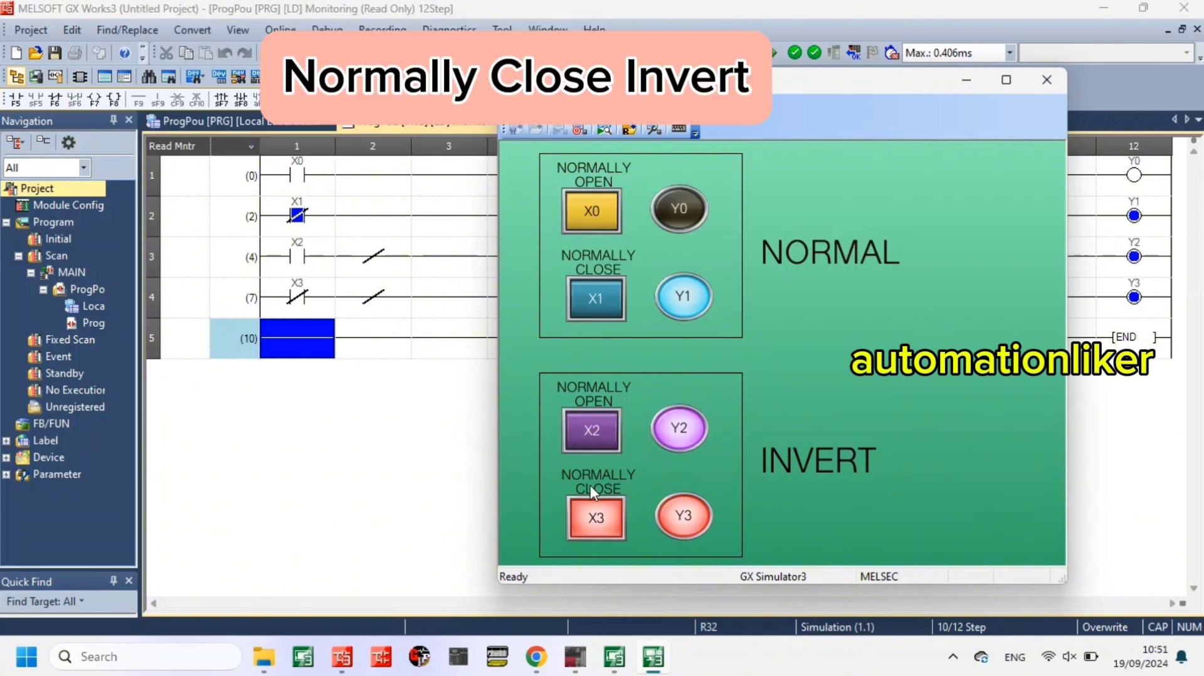
pyautogui.click(585, 532)
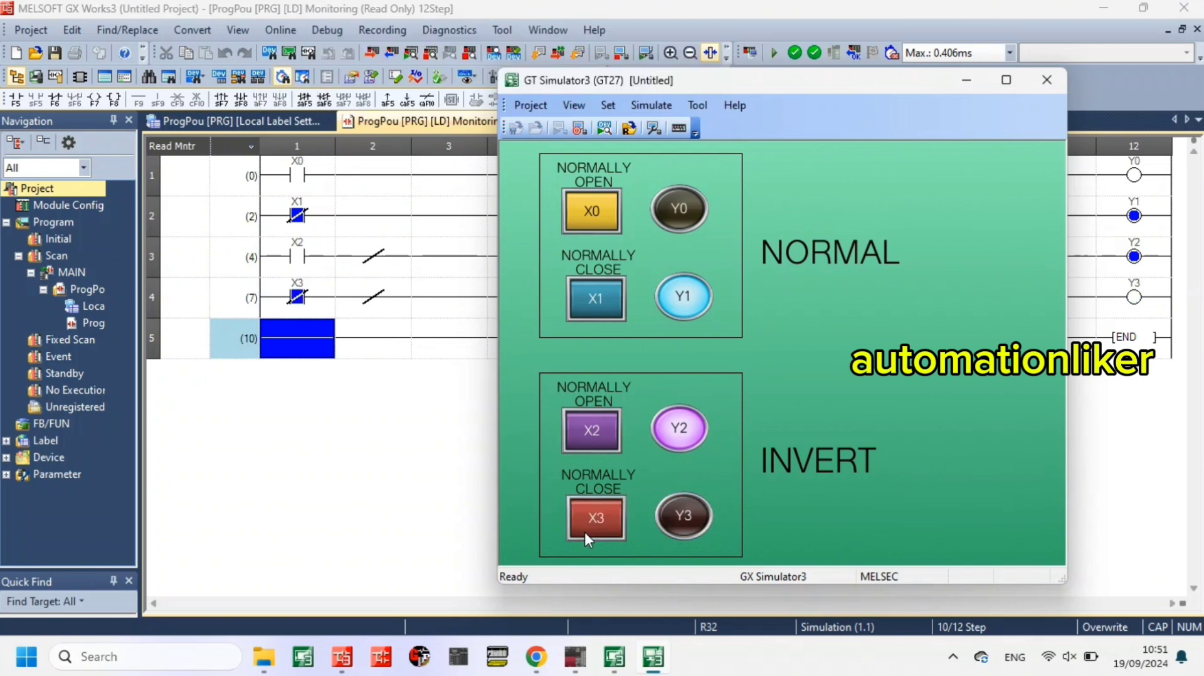
# - Switch X3 on and off, and operate the X0 to X3 switches in turn, leaving only X2 on
pyautogui.click(585, 532)
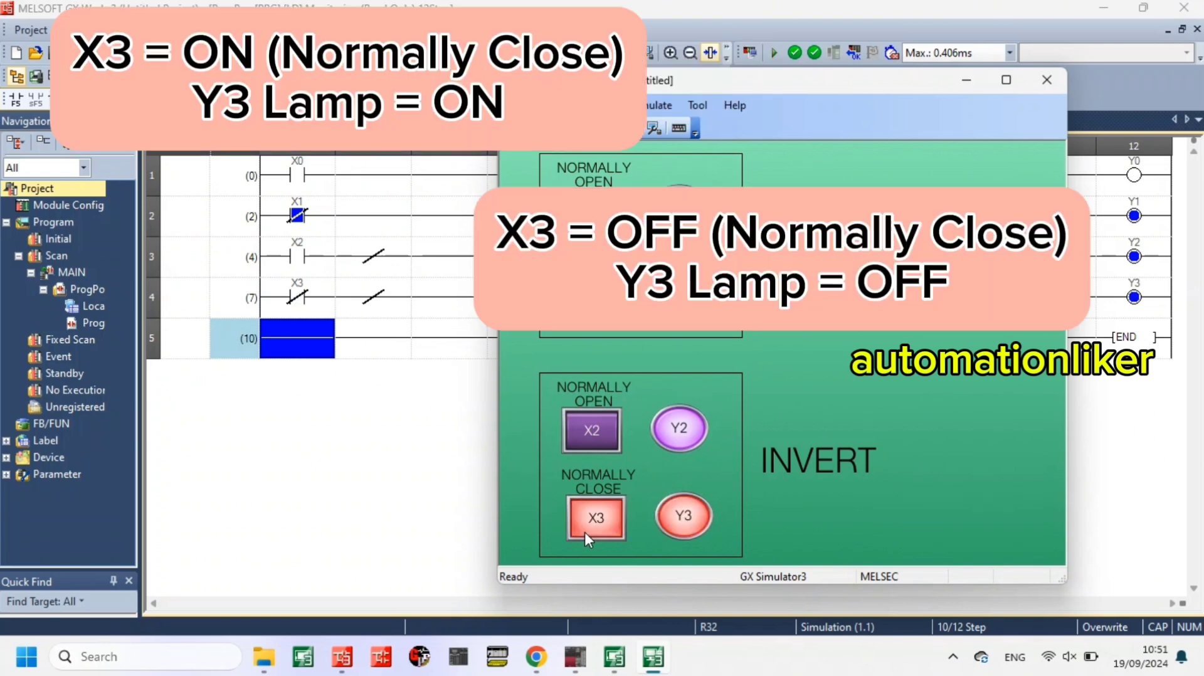
pyautogui.click(584, 532)
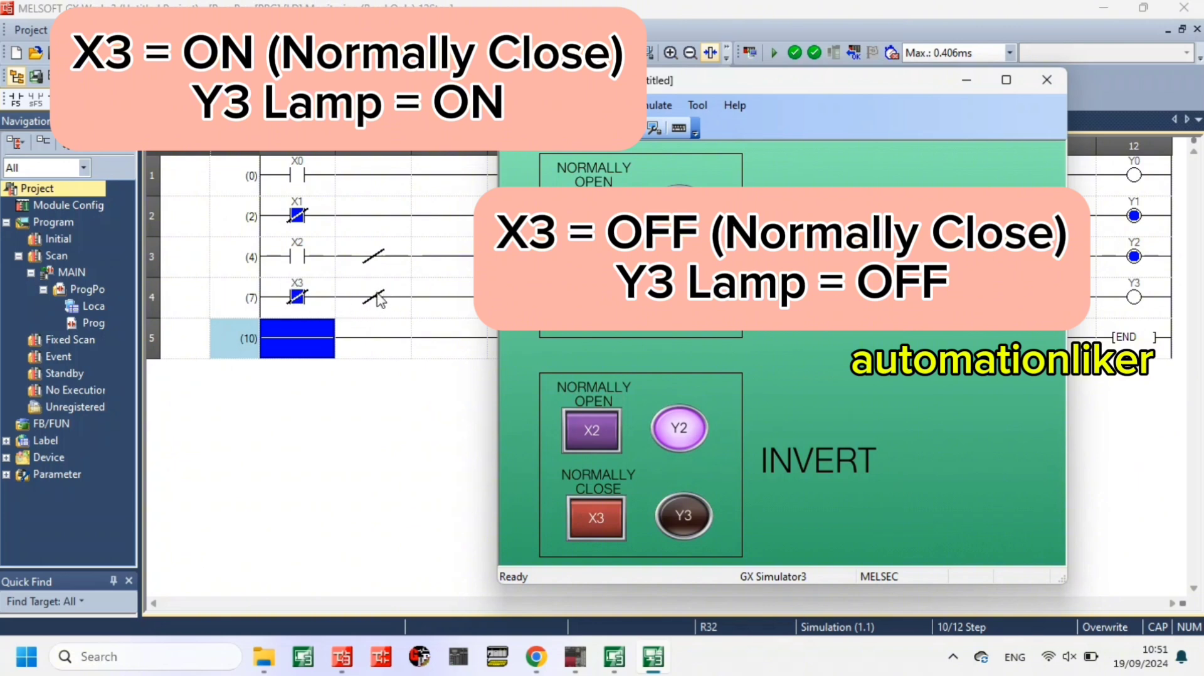
pyautogui.moveTo(610, 511); pyautogui.dragTo(612, 519)
pyautogui.moveTo(611, 429); pyautogui.dragTo(611, 427)
pyautogui.moveTo(593, 212); pyautogui.dragTo(592, 212)
pyautogui.moveTo(592, 307); pyautogui.dragTo(592, 307)
pyautogui.moveTo(596, 439); pyautogui.dragTo(596, 442)
pyautogui.moveTo(589, 525); pyautogui.dragTo(589, 524)
pyautogui.moveTo(587, 439); pyautogui.dragTo(600, 229)
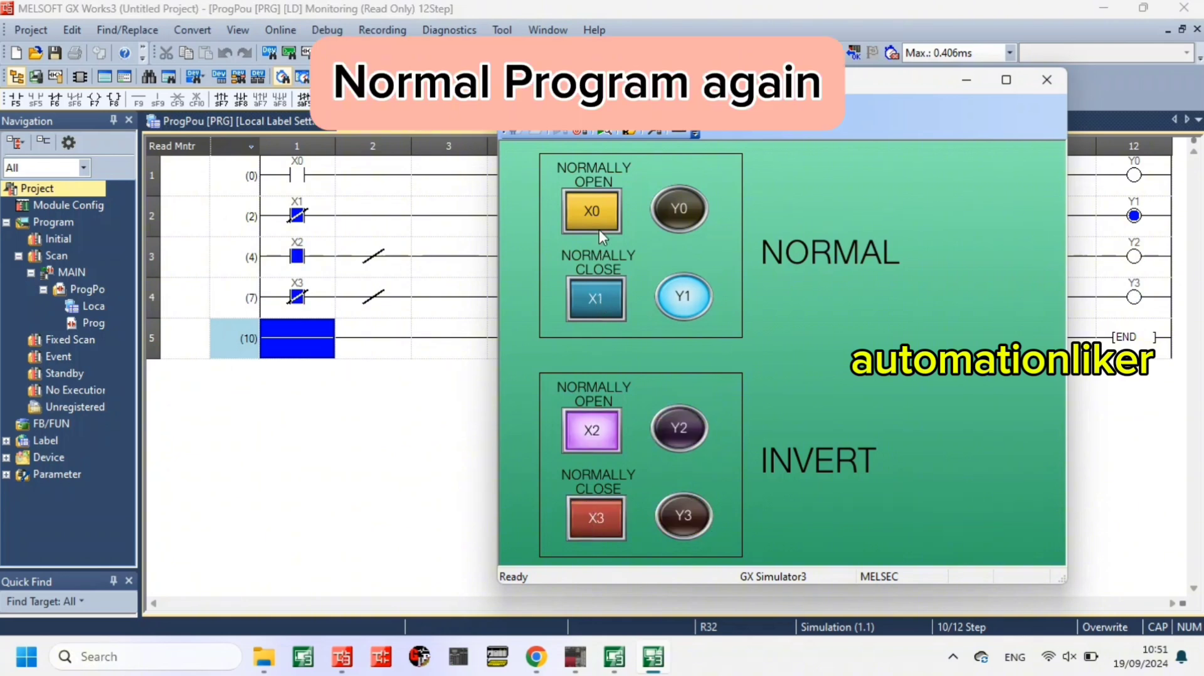
# - Test the NORMAL group by toggling X0 and X1 repeatedly, leaving X0 on and X1 off
pyautogui.click(600, 215)
pyautogui.click(608, 216)
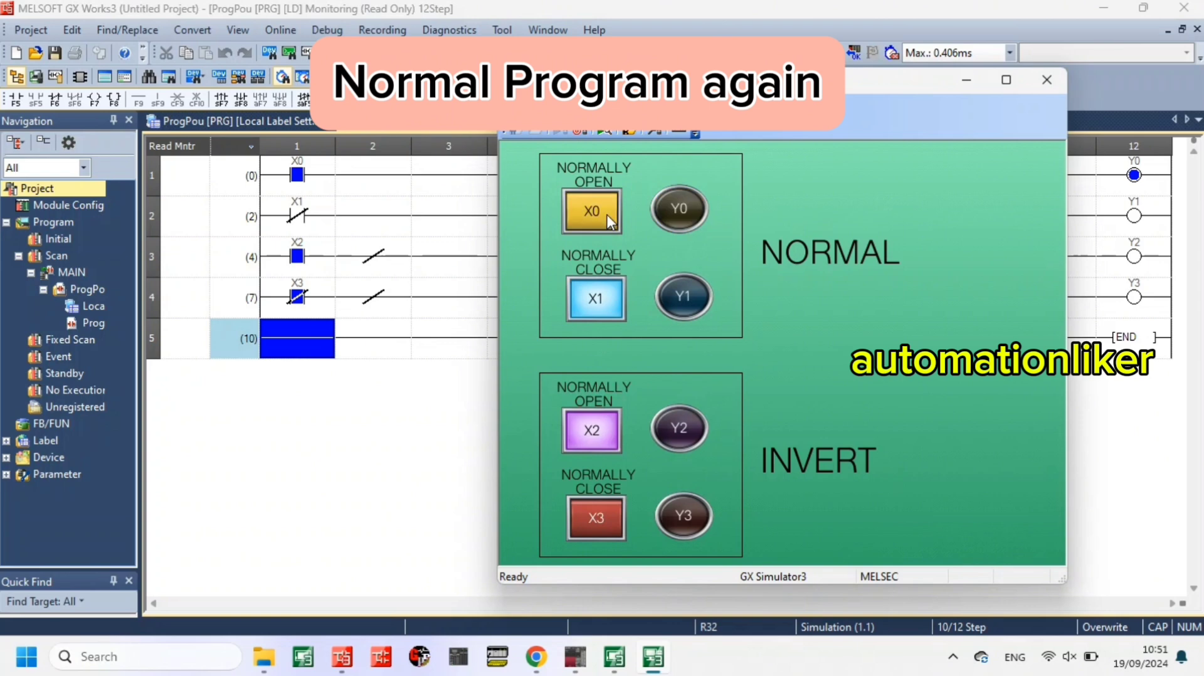
pyautogui.click(607, 216)
pyautogui.click(595, 298)
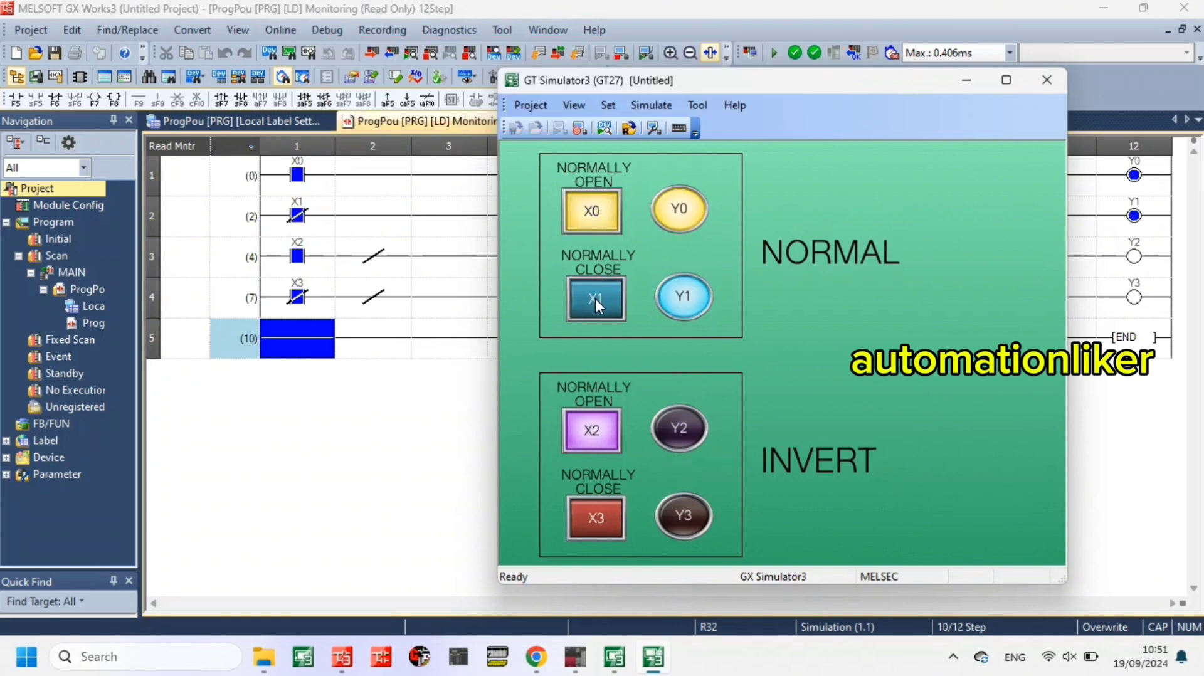
pyautogui.click(596, 298)
pyautogui.click(597, 311)
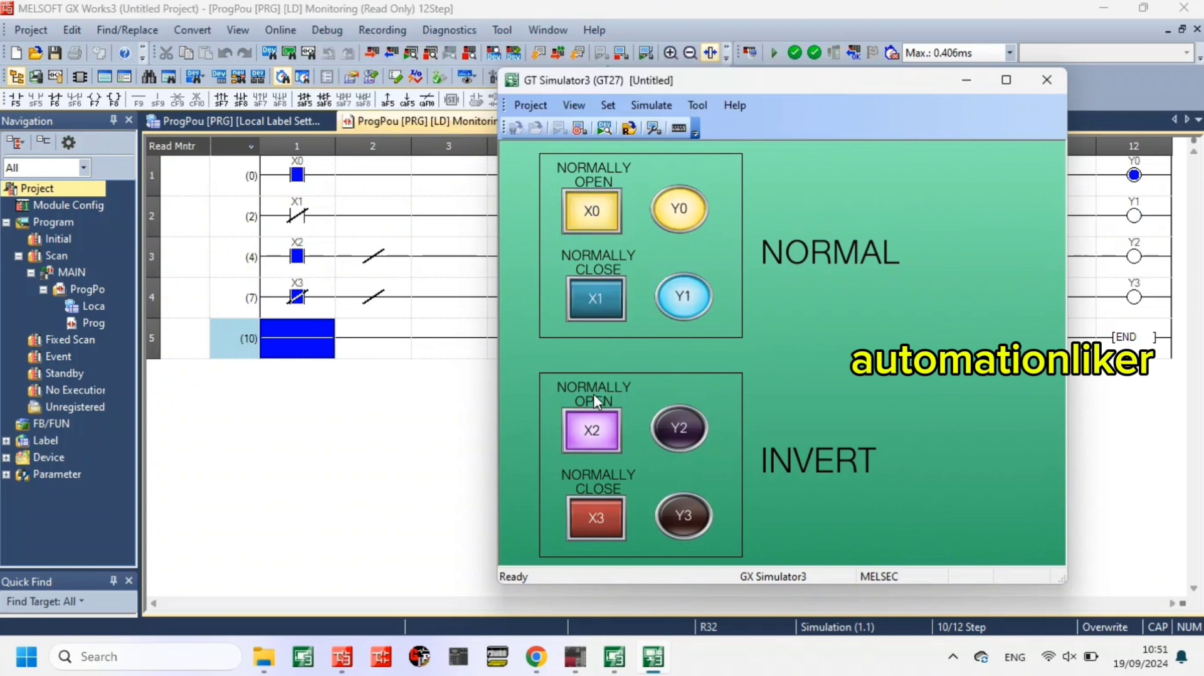
# - Test the INVERT group by toggling X2 and X3 repeatedly, and leave all four simulated switches off
pyautogui.click(586, 443)
pyautogui.click(586, 443)
pyautogui.click(586, 443)
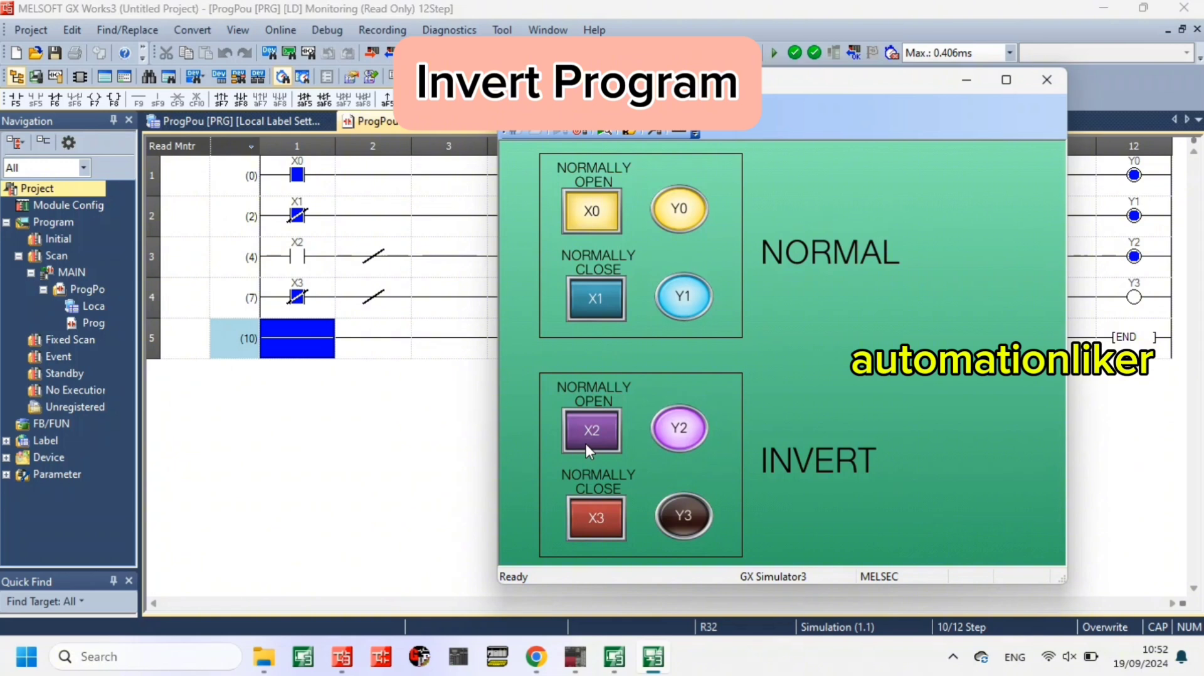
pyautogui.click(586, 442)
pyautogui.click(585, 517)
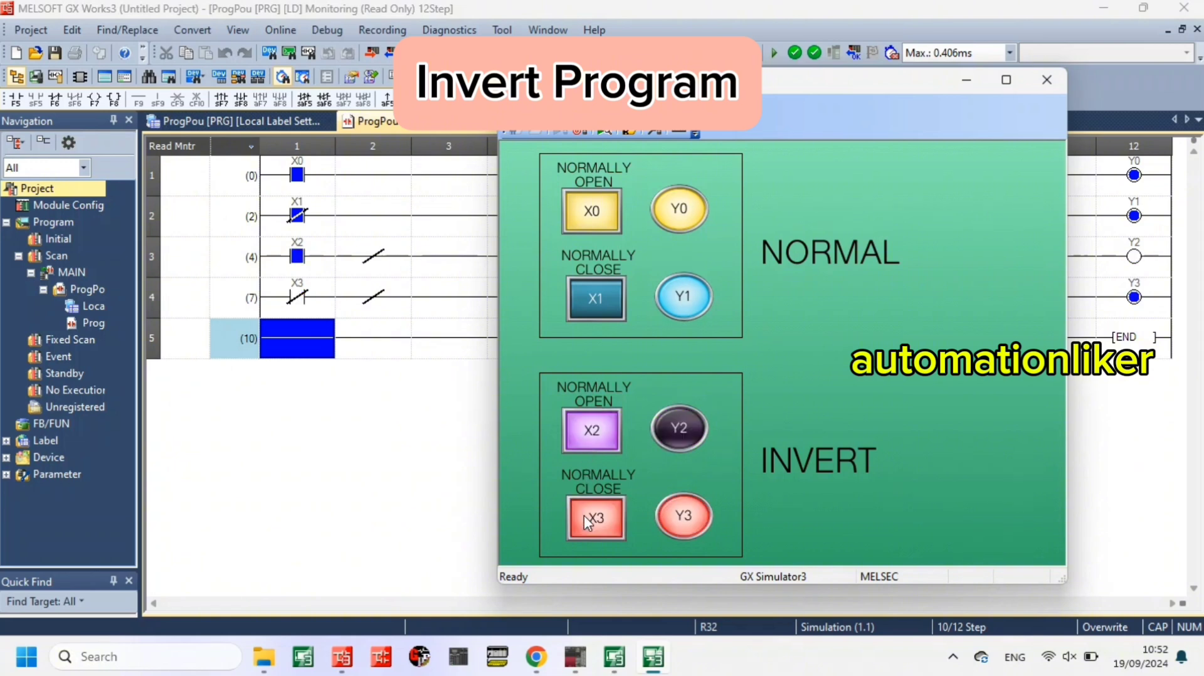
pyautogui.click(585, 519)
pyautogui.click(585, 519)
pyautogui.click(585, 520)
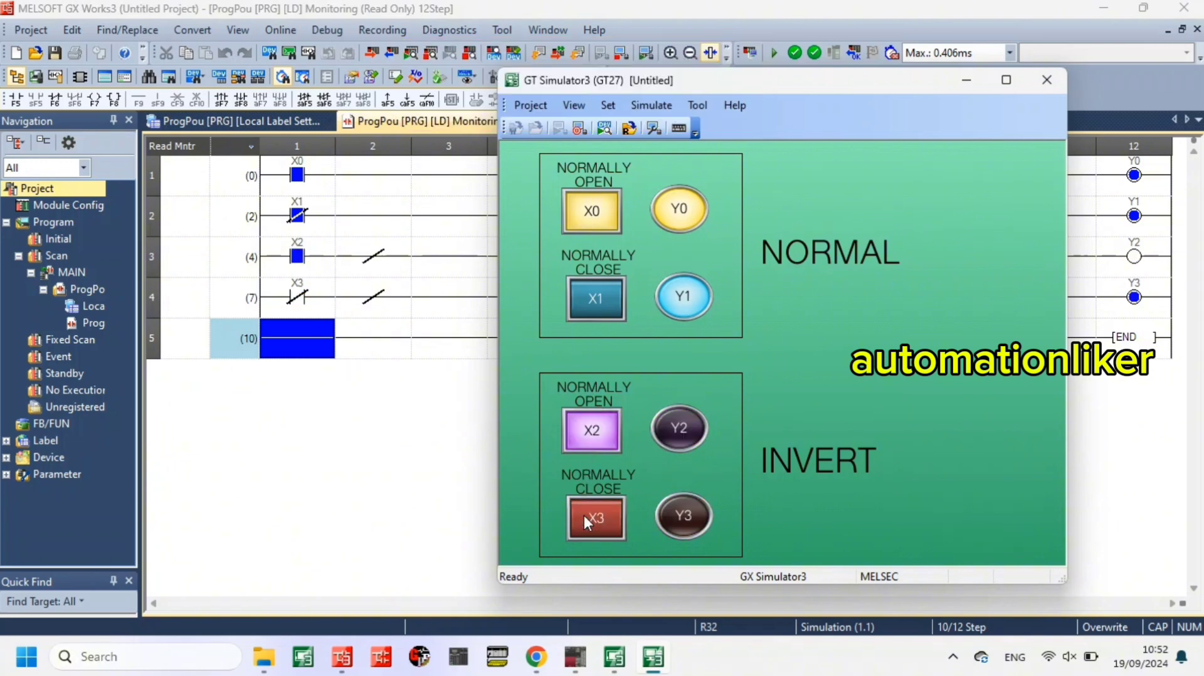
pyautogui.click(584, 515)
pyautogui.click(584, 516)
pyautogui.click(596, 230)
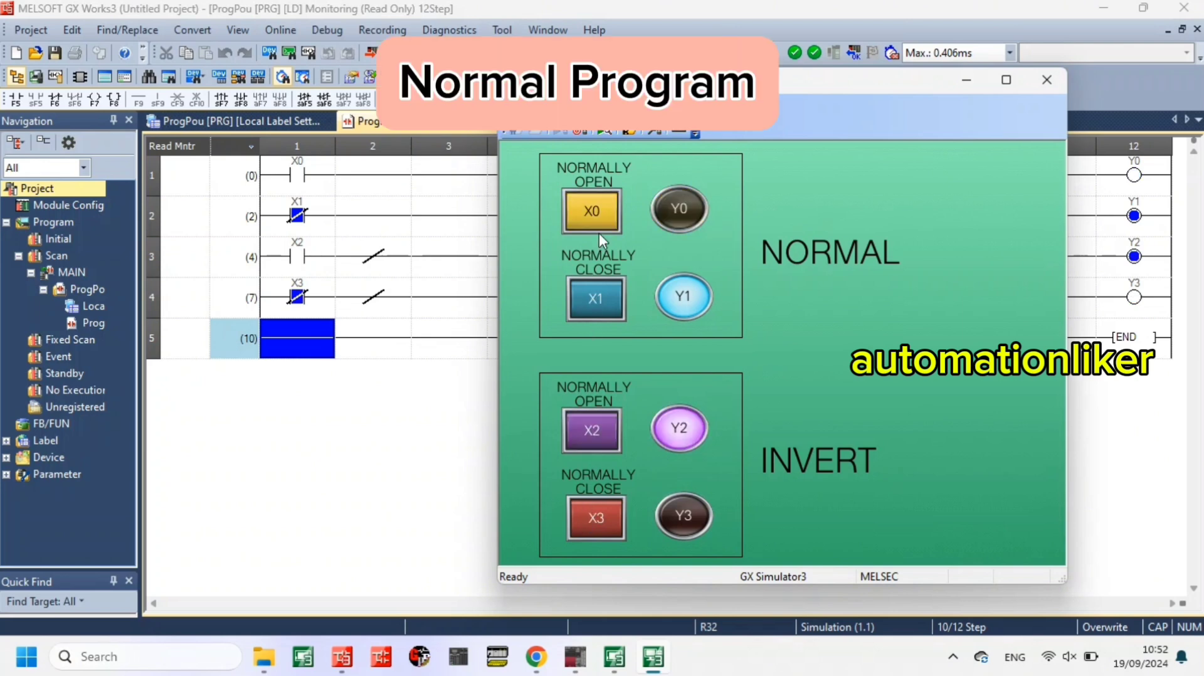
# - Test the NORMAL group by toggling X0 and X1 repeatedly, leaving both switches on
pyautogui.click(597, 220)
pyautogui.click(597, 220)
pyautogui.click(597, 220)
pyautogui.click(598, 222)
pyautogui.click(598, 222)
pyautogui.click(597, 290)
pyautogui.click(597, 291)
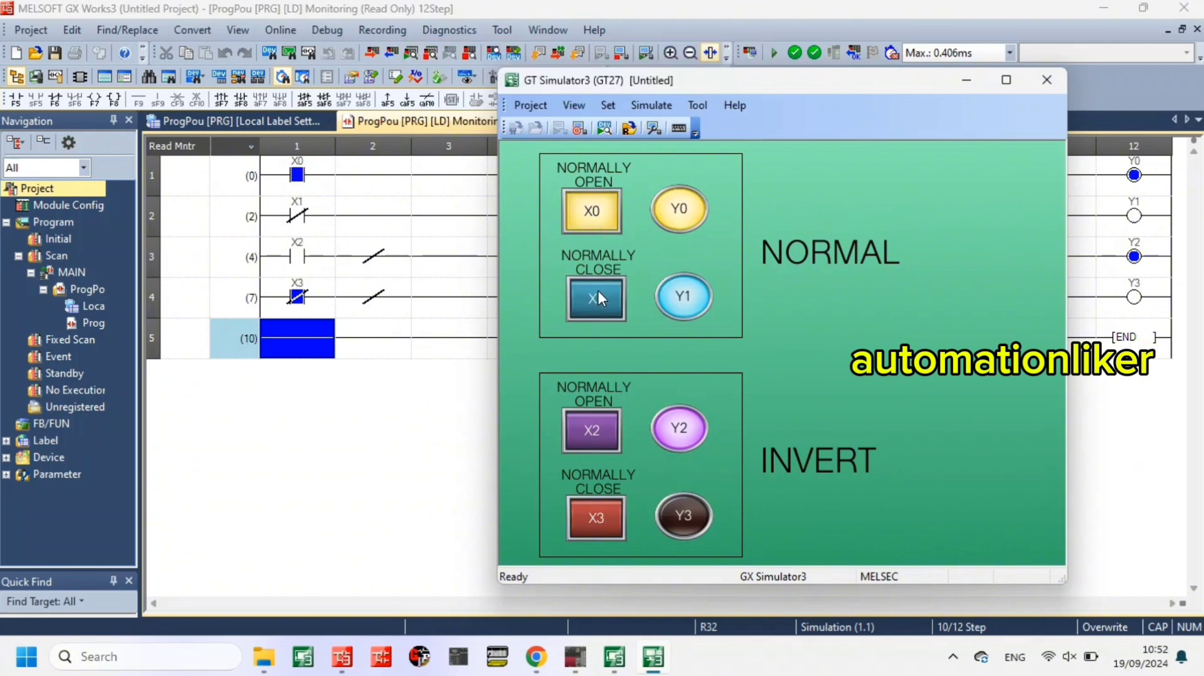
pyautogui.click(597, 291)
# - Test the INVERT group by toggling X2 and X3 on, off and on again, leaving both on
pyautogui.click(597, 437)
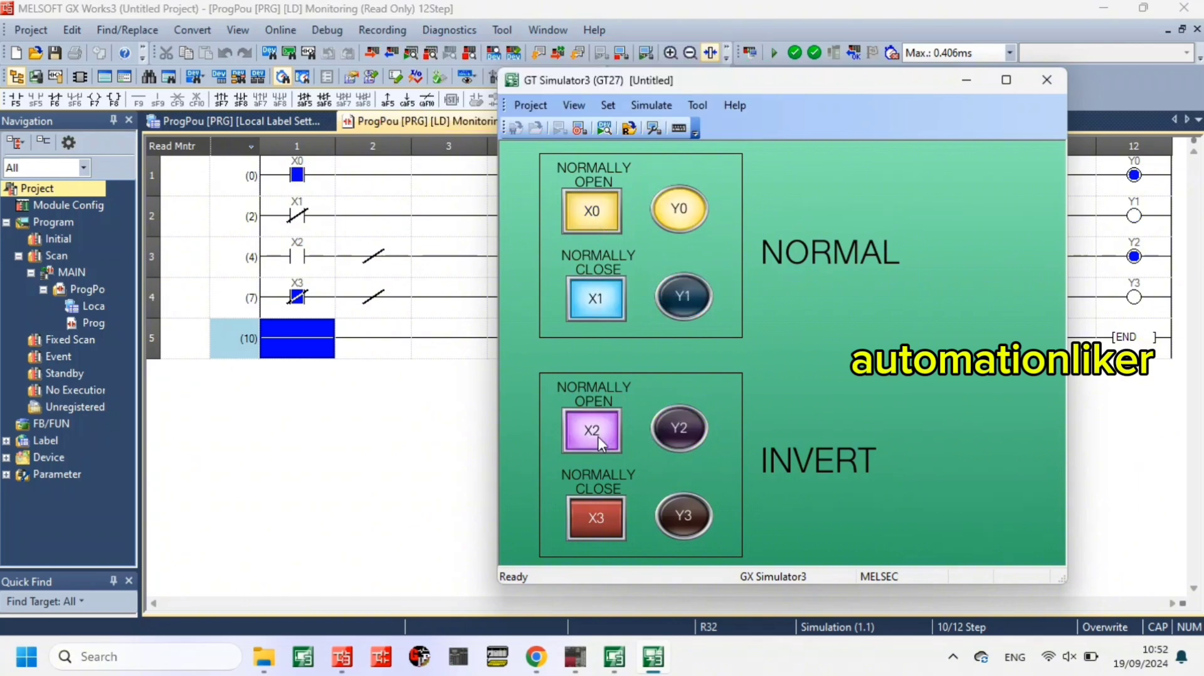
pyautogui.click(597, 436)
pyautogui.click(597, 435)
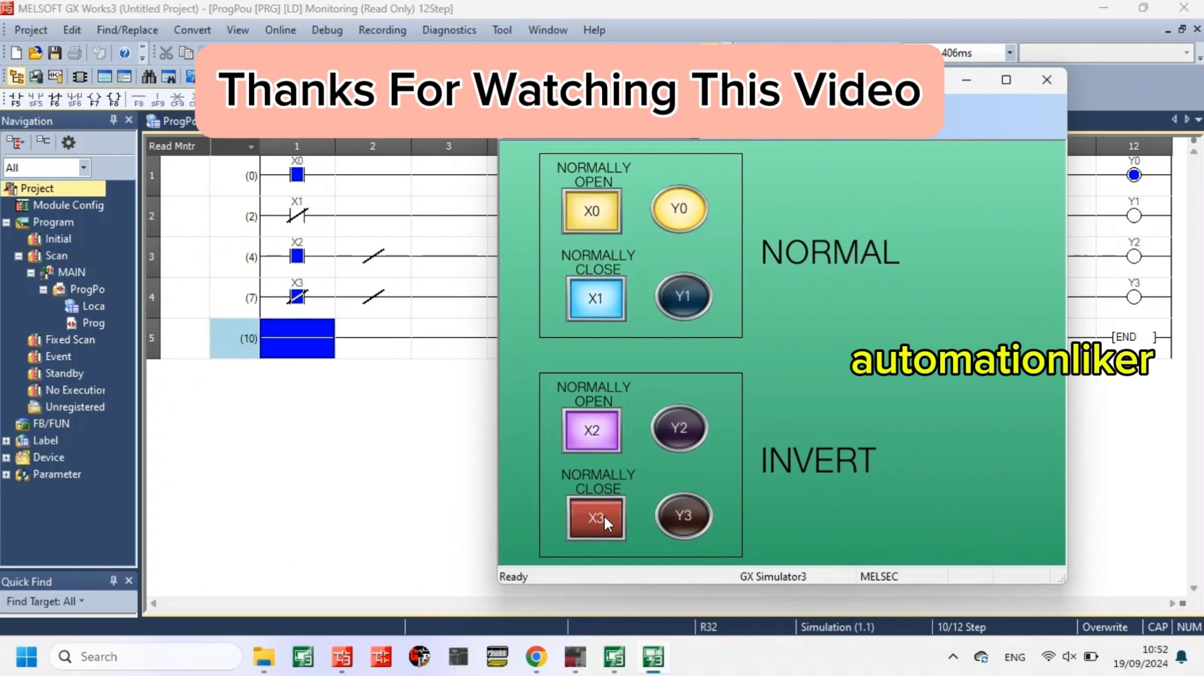
pyautogui.click(604, 517)
pyautogui.click(604, 517)
pyautogui.click(604, 516)
# - Turn off the simulated switches one by one in the order X0, X1, X2, X3
pyautogui.click(607, 206)
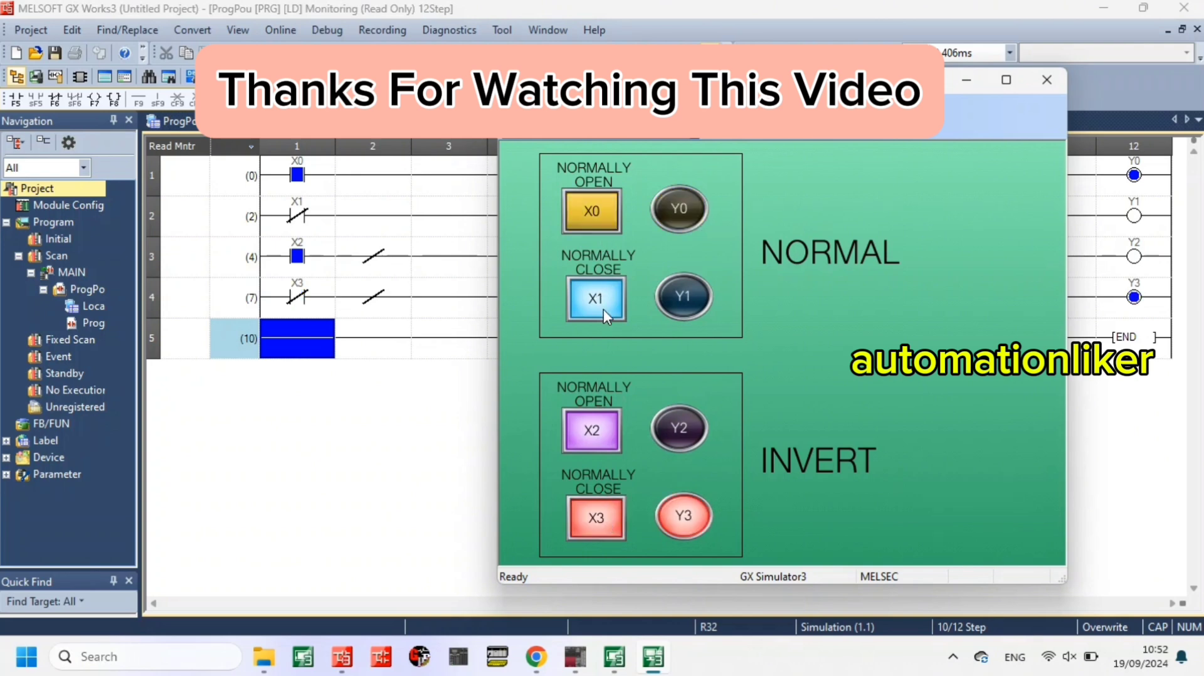
pyautogui.click(603, 309)
pyautogui.click(593, 433)
pyautogui.click(593, 516)
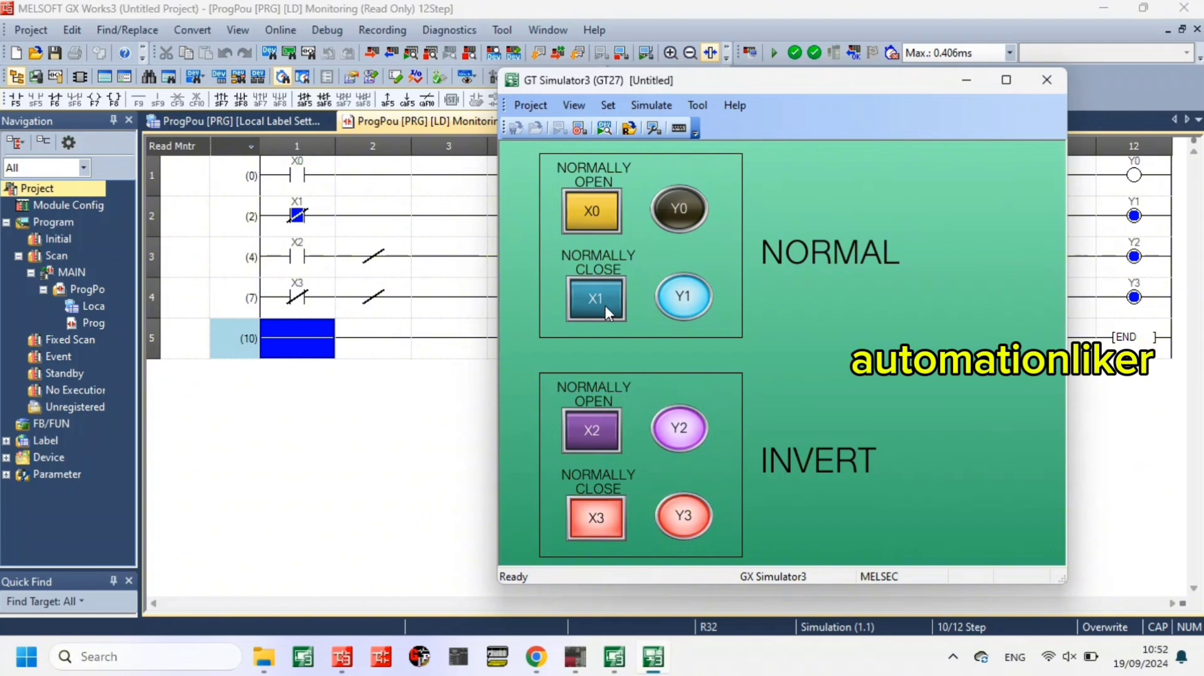
# - Toggle the NORMAL group's X0 and X1 on, off and on again, leaving both on
pyautogui.click(593, 221)
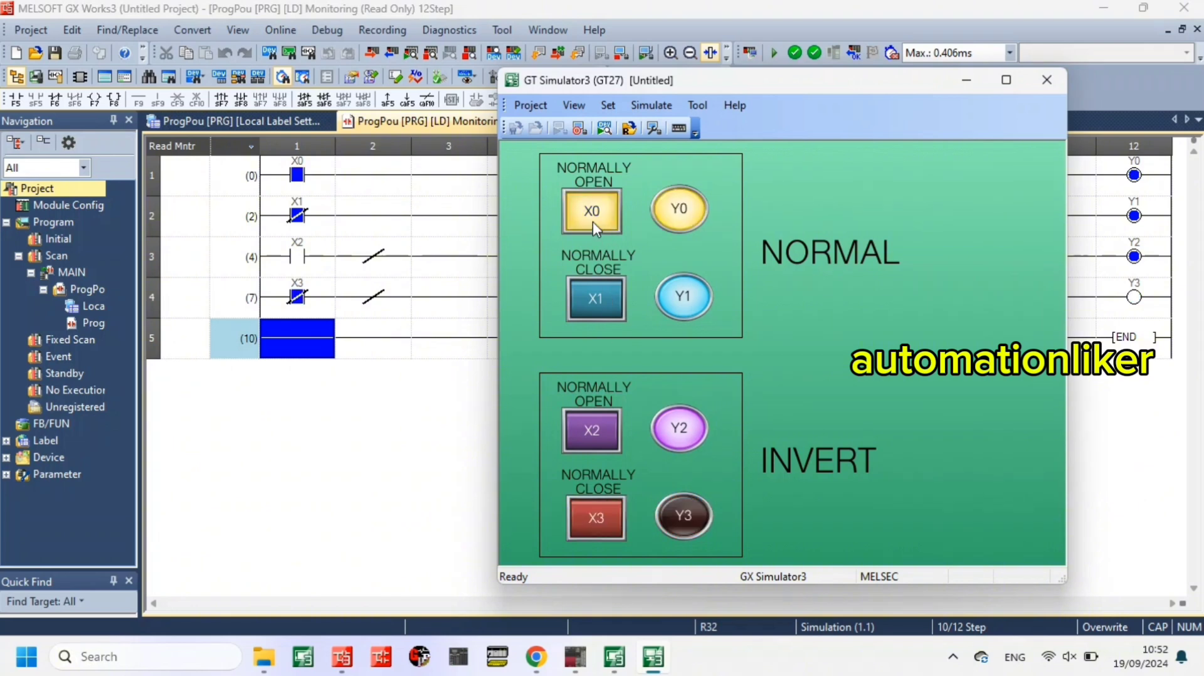
pyautogui.click(593, 221)
pyautogui.click(592, 221)
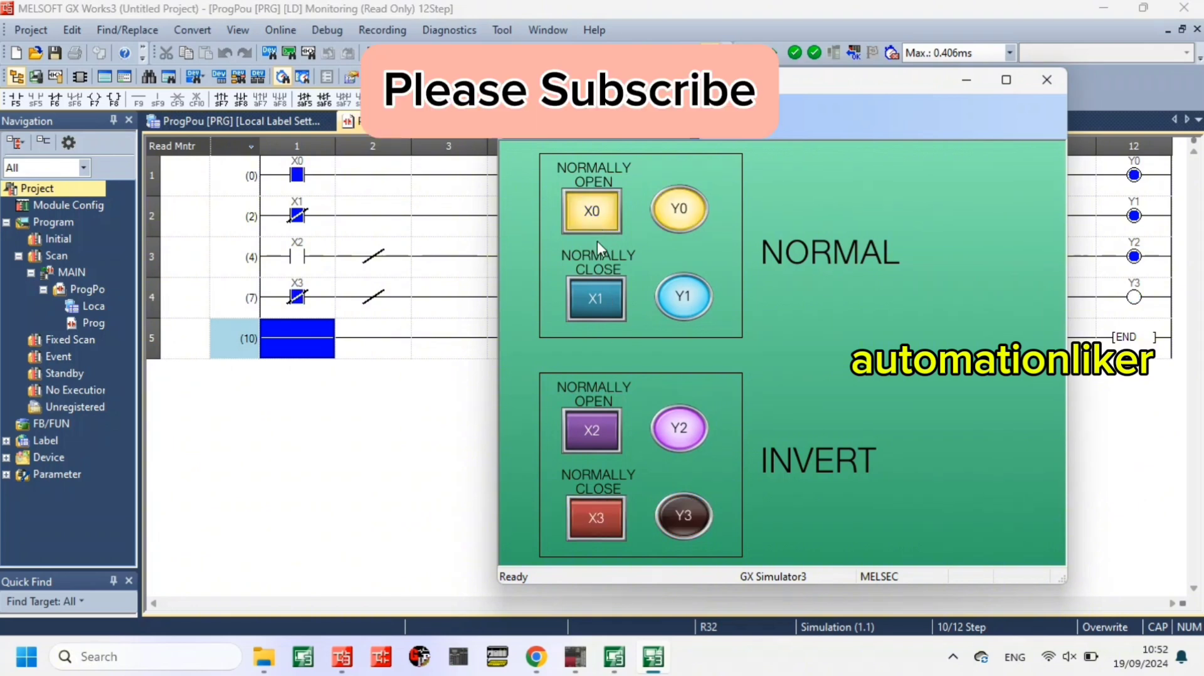
pyautogui.click(597, 298)
pyautogui.click(598, 299)
pyautogui.click(598, 299)
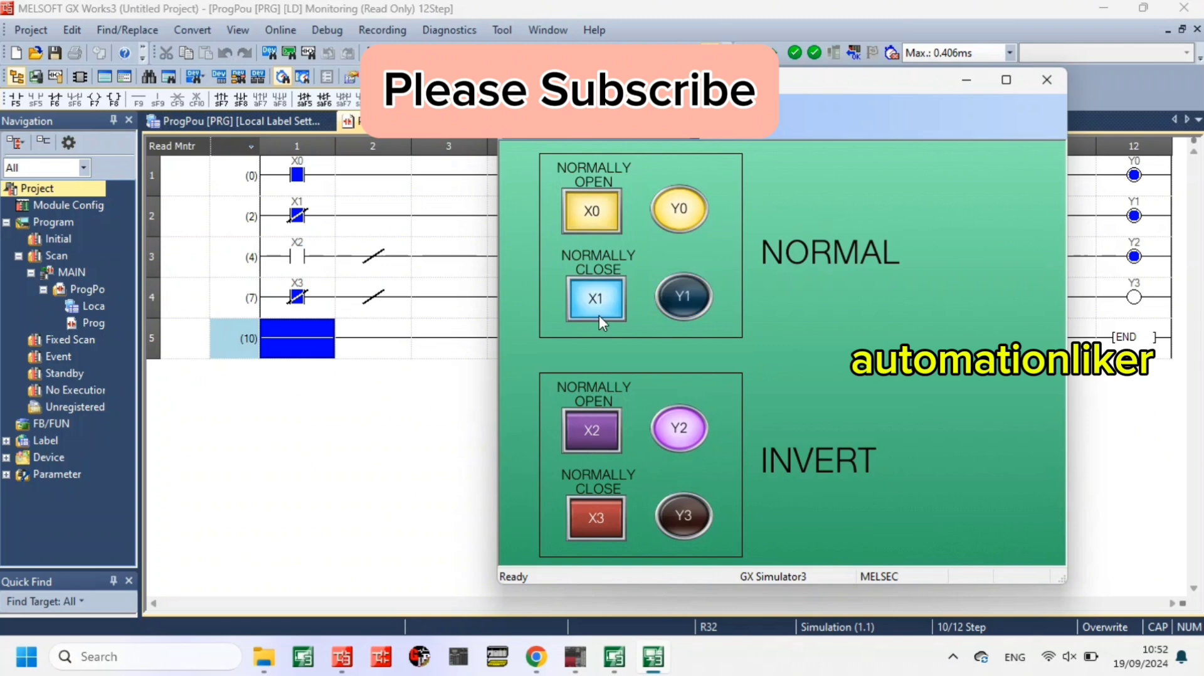
# - Toggle the INVERT group's X2 and X3 on, off and on again, leaving both on
pyautogui.click(600, 436)
pyautogui.click(599, 437)
pyautogui.click(600, 439)
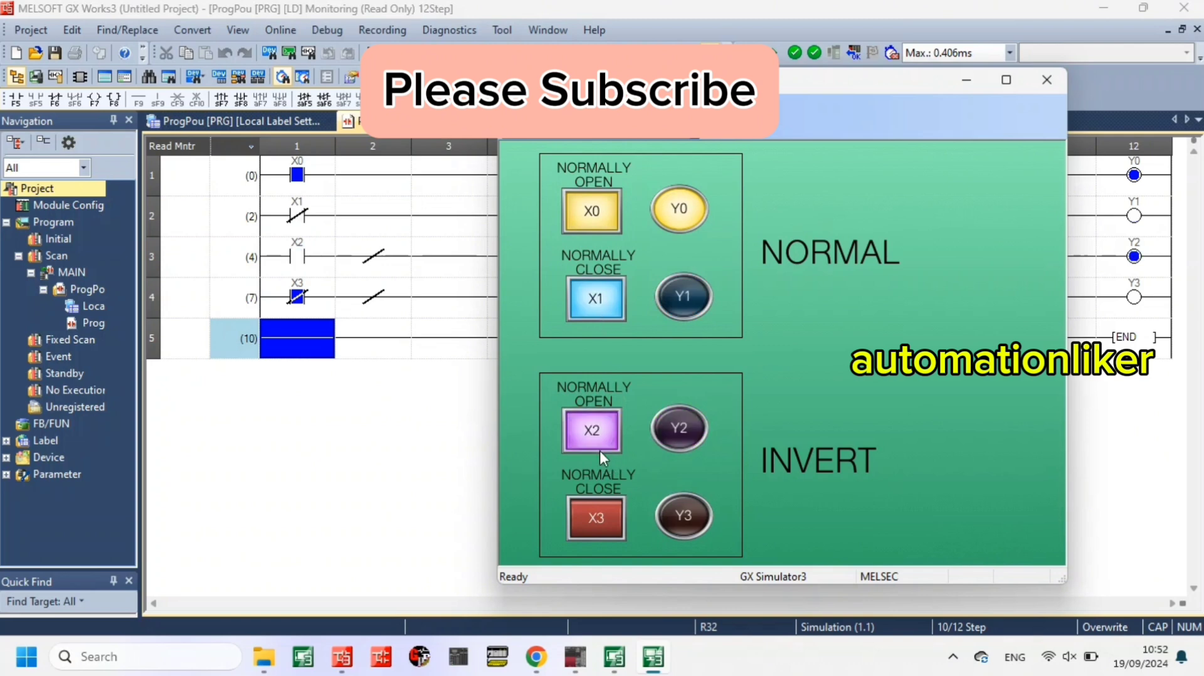
pyautogui.click(606, 524)
pyautogui.click(606, 524)
pyautogui.click(606, 524)
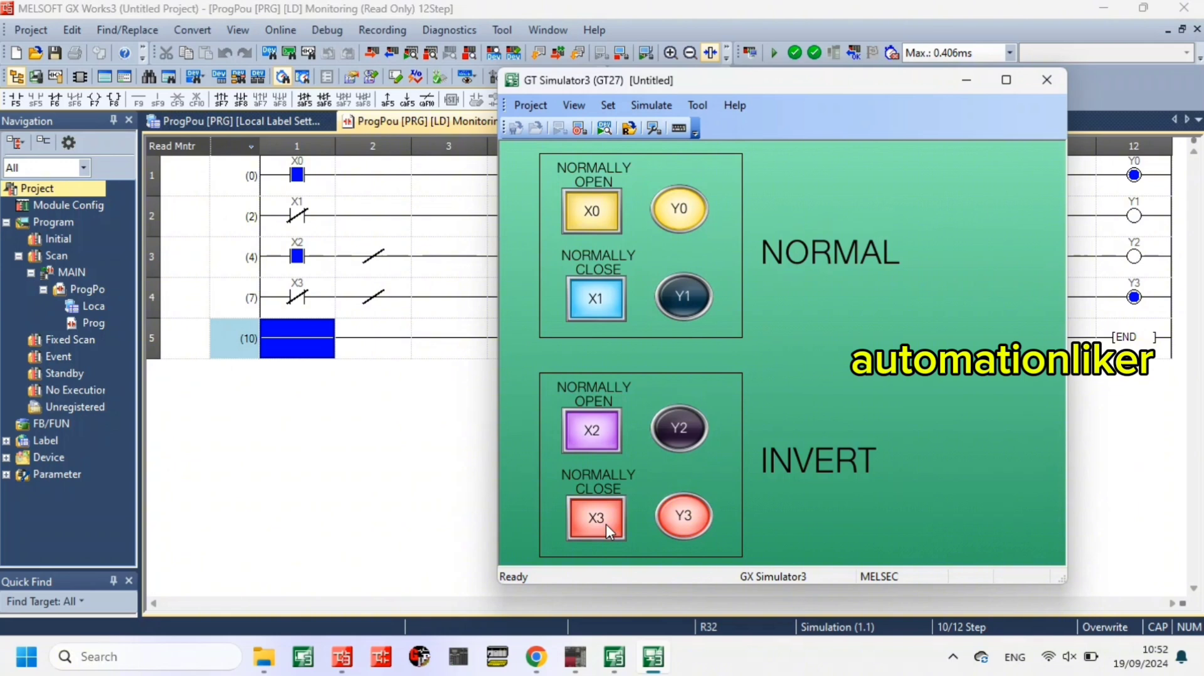
# - Turn all simulated switches off again, ending with X2, X0 and X1
pyautogui.click(606, 439)
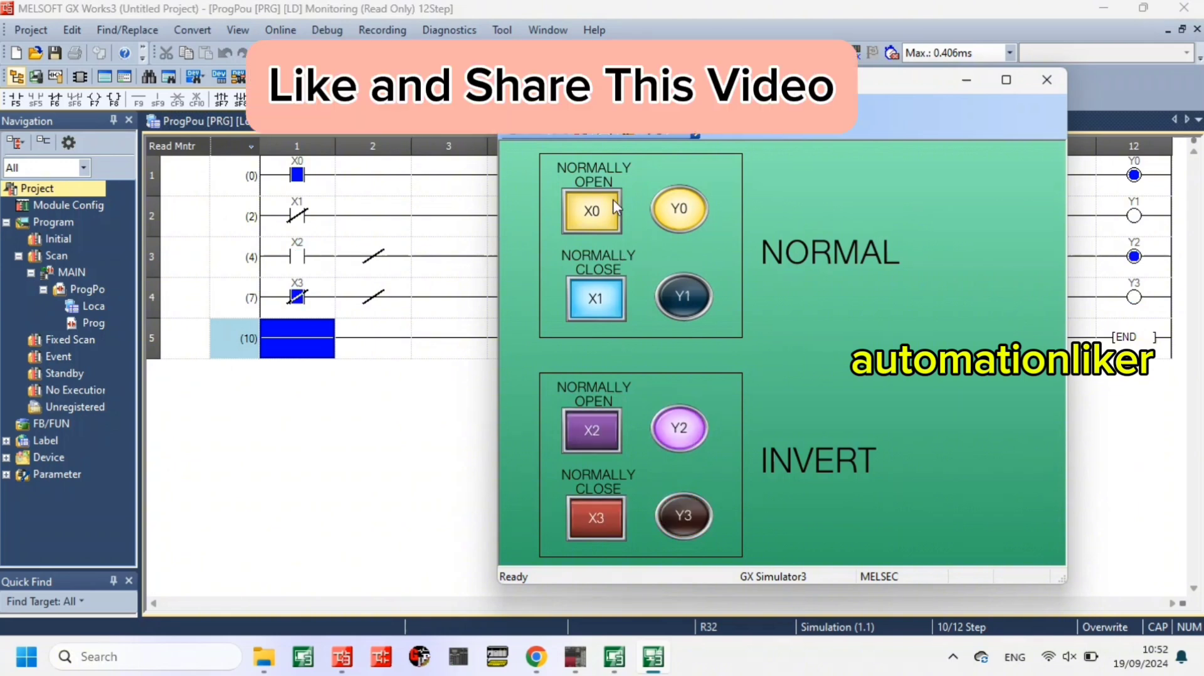
pyautogui.click(614, 212)
pyautogui.click(599, 295)
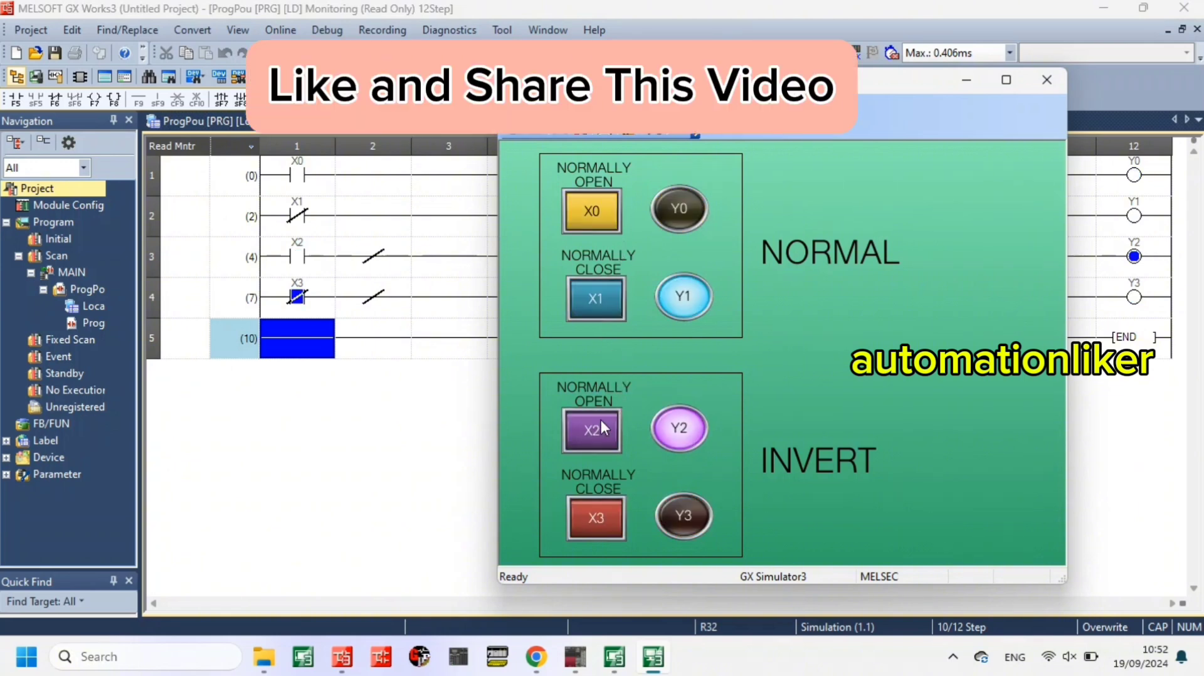
# - Turn on X2 and toggle X3 on, off and on again in the INVERT group
pyautogui.click(600, 420)
pyautogui.click(603, 518)
pyautogui.click(603, 518)
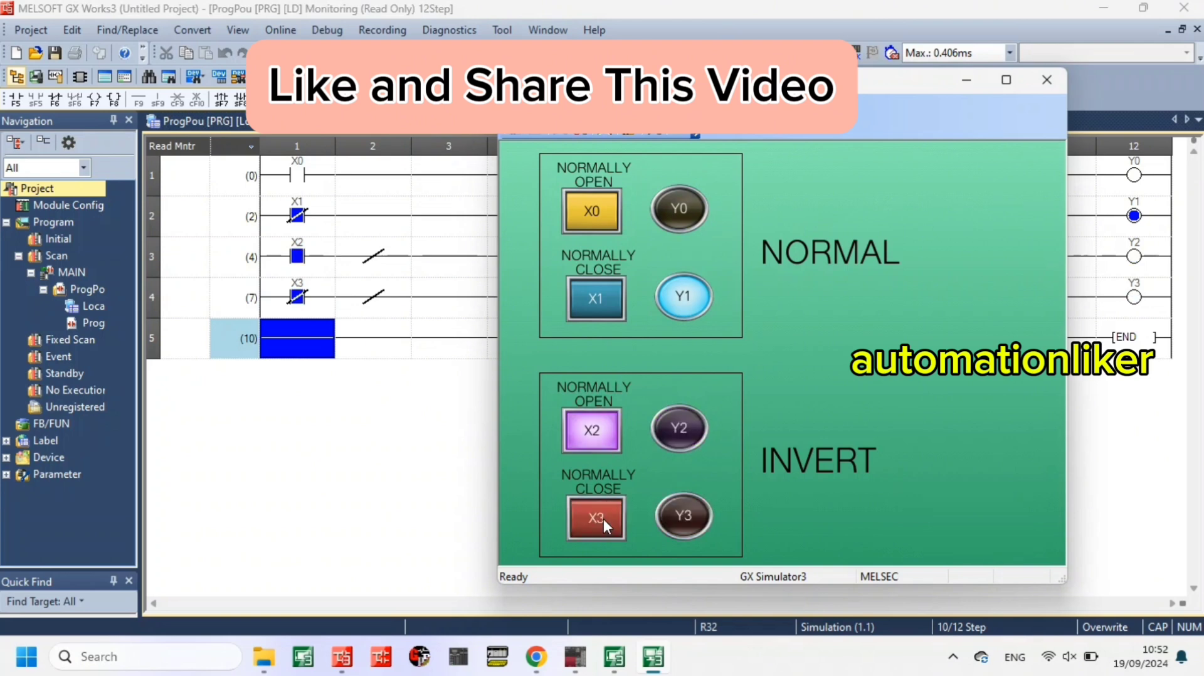
pyautogui.click(603, 518)
# - Toggle X1 and X0 repeatedly, leaving both on, and turn off X3 and X2
pyautogui.click(625, 302)
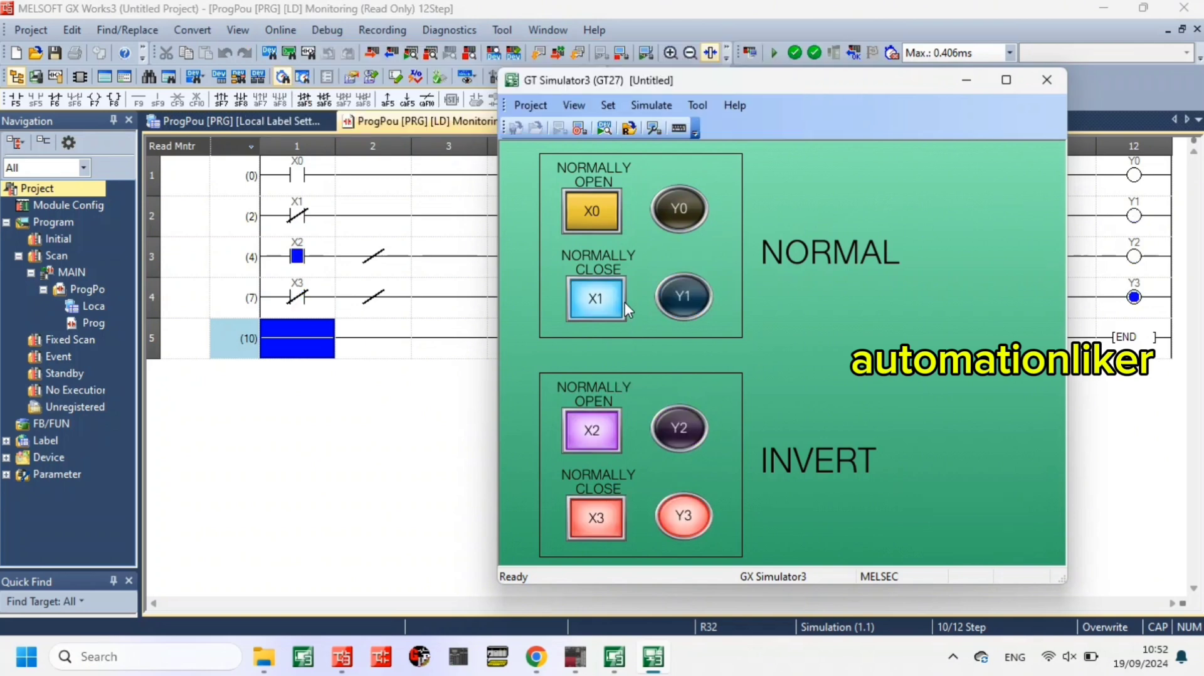
pyautogui.click(625, 303)
pyautogui.click(624, 302)
pyautogui.click(602, 201)
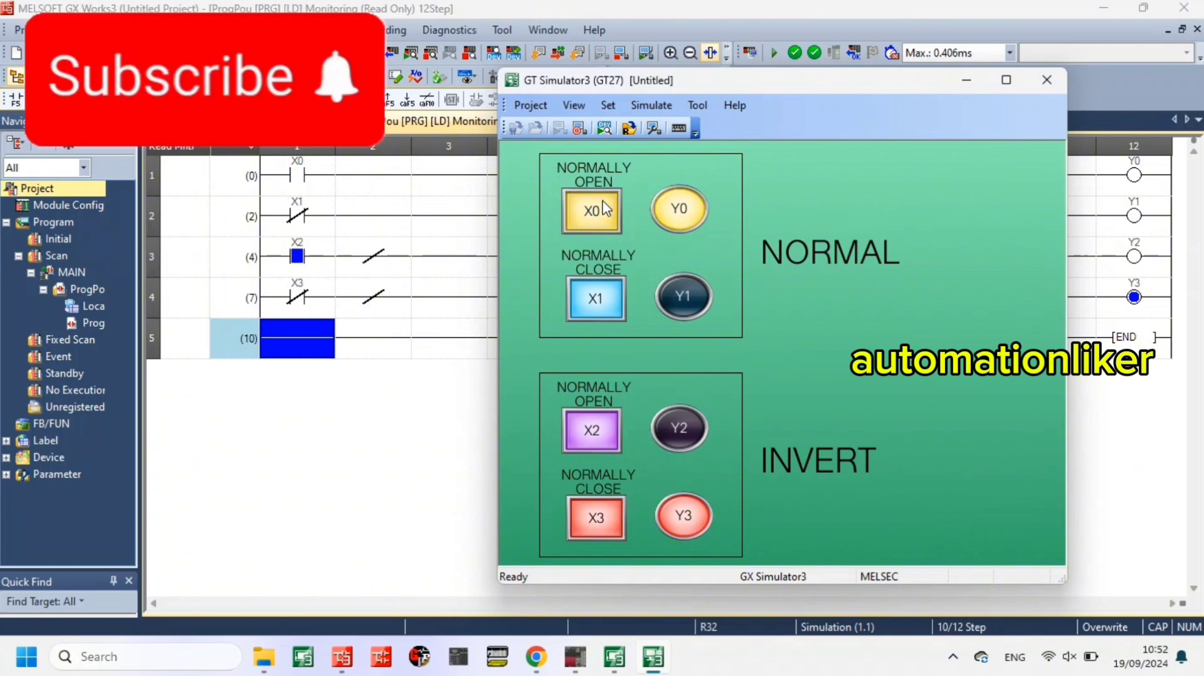
pyautogui.click(602, 201)
pyautogui.click(602, 201)
pyautogui.click(592, 511)
pyautogui.click(593, 432)
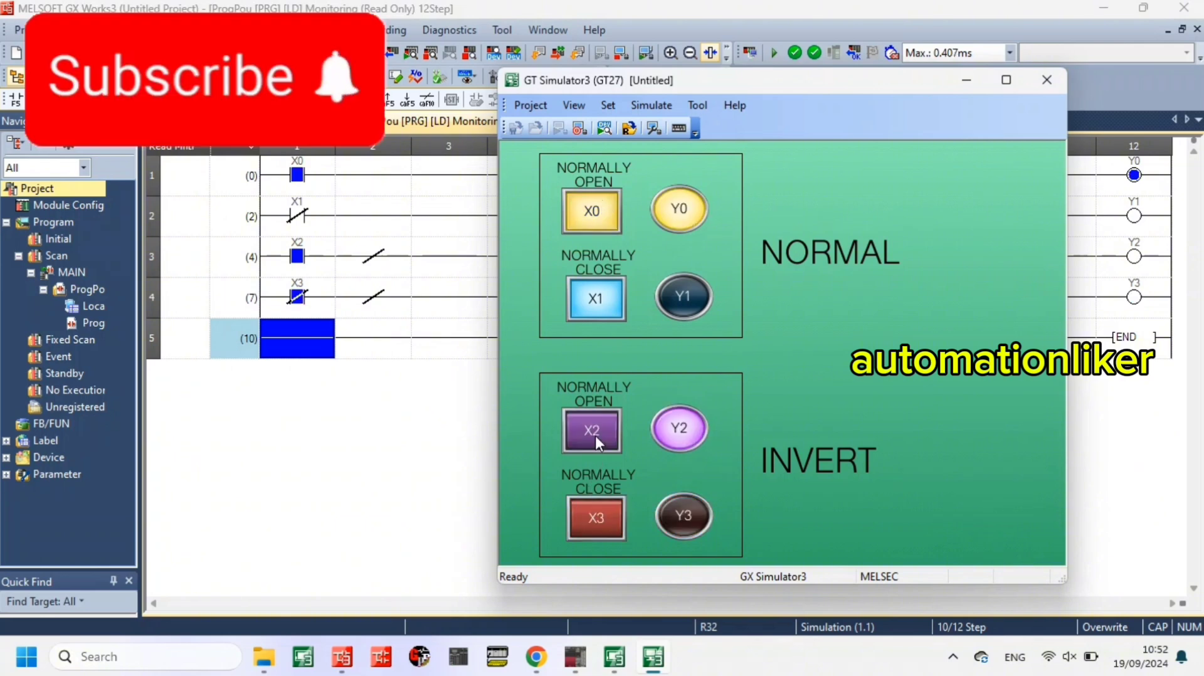